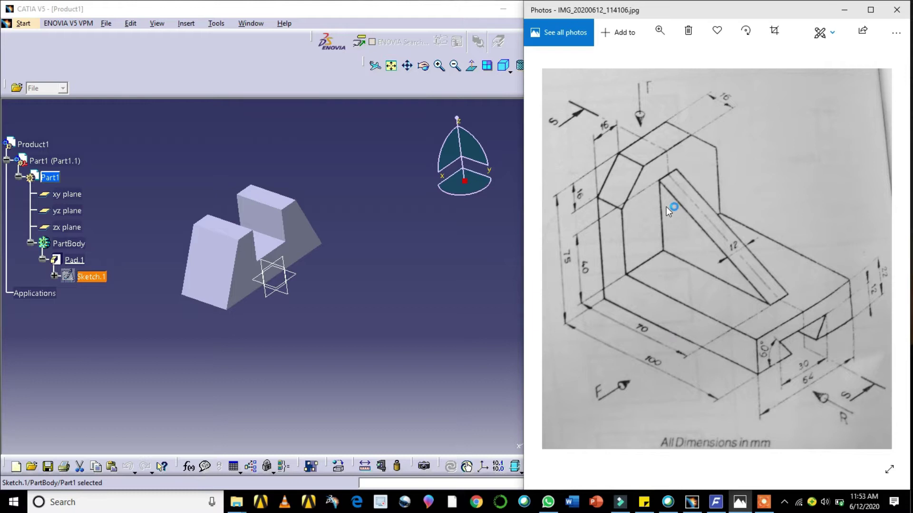
Step: Narrow the reference drawing window so it sits beside the CATIA window without covering it
drag(865, 186, 473, 213)
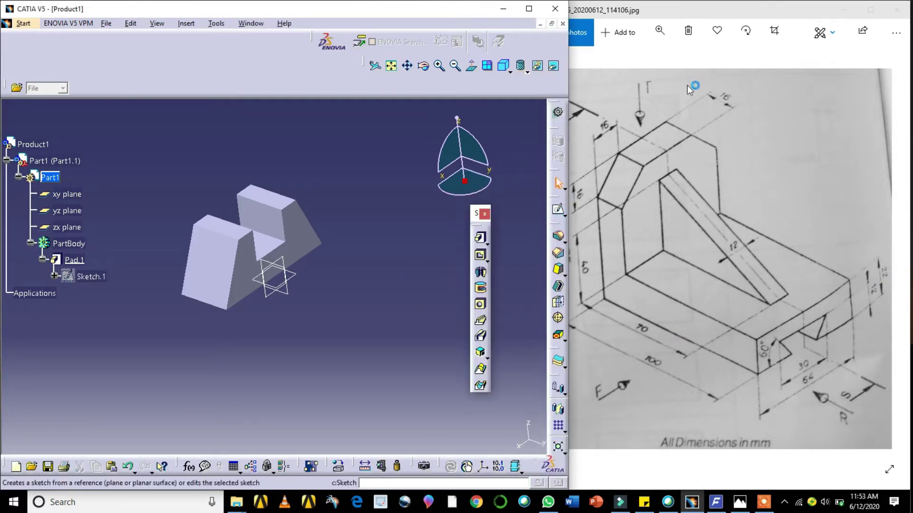
click(673, 229)
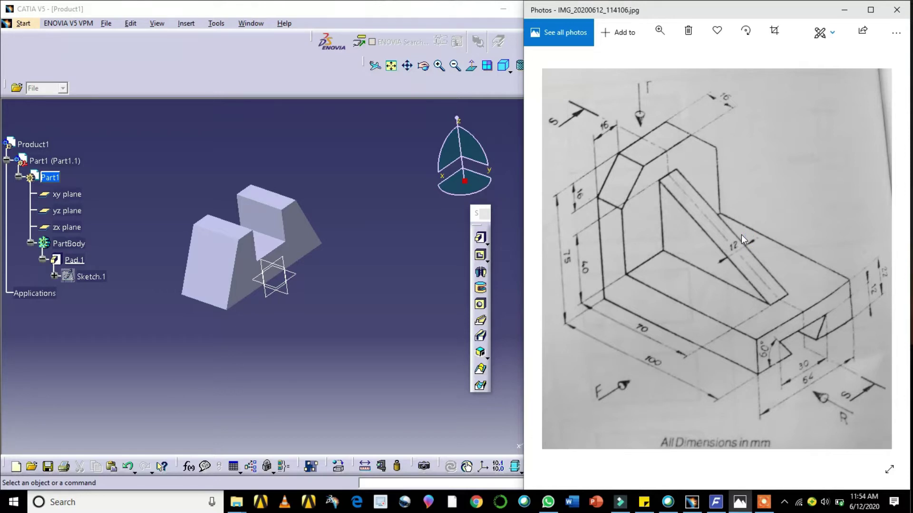
click(369, 275)
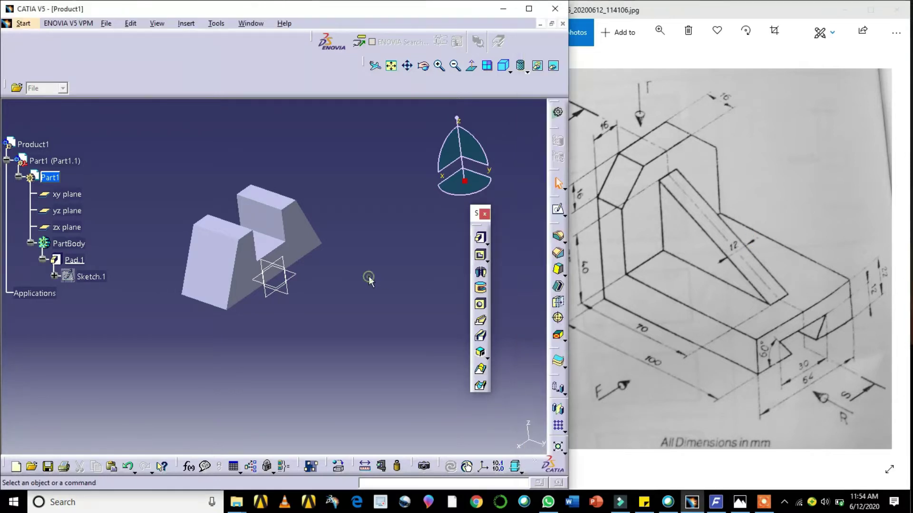
click(678, 54)
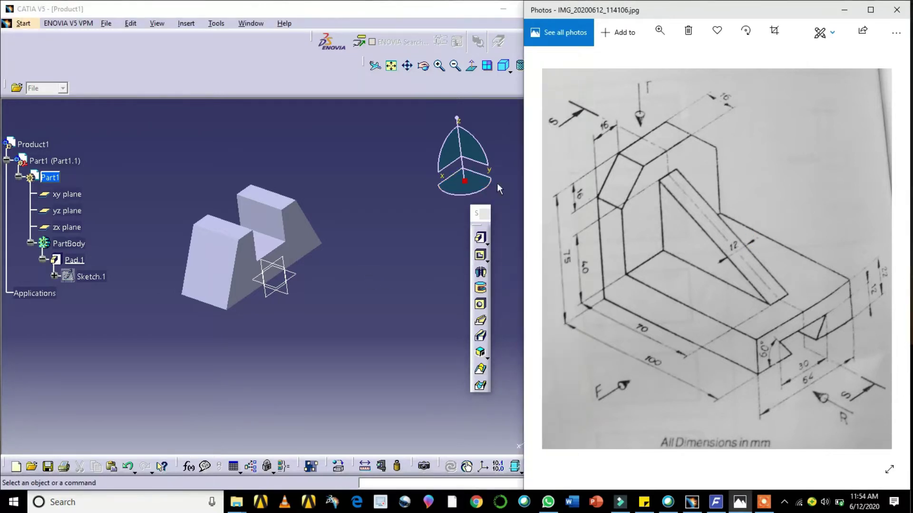
drag(526, 181, 557, 181)
click(416, 217)
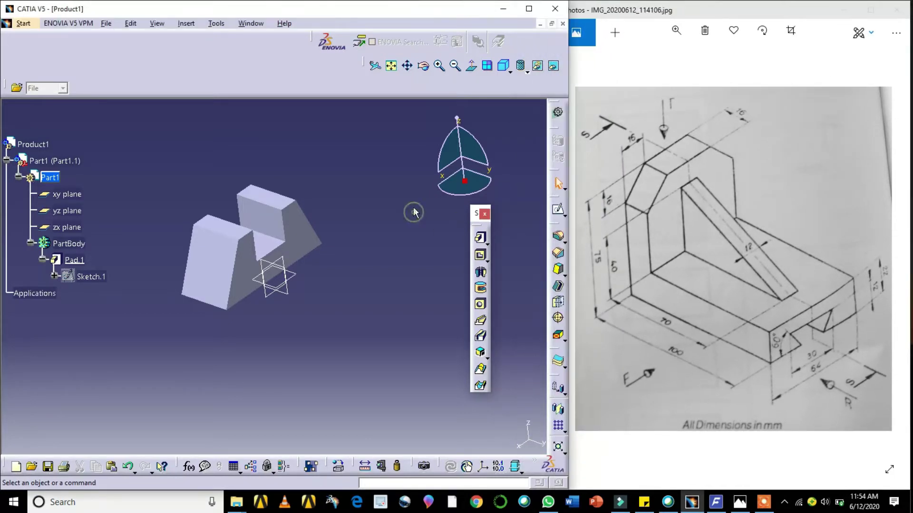
Step: Create a new part named model2 in Part Design and open a sketch on its yz plane
click(30, 25)
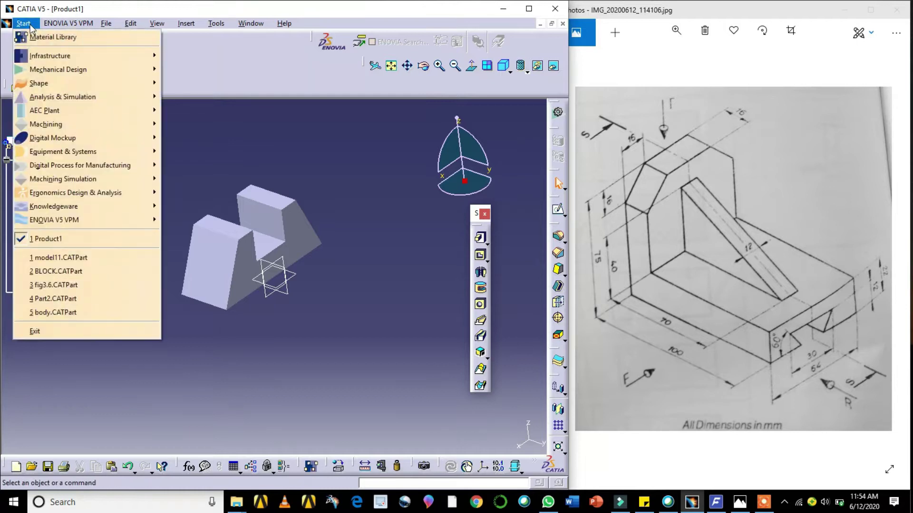
mouse_move(72, 74)
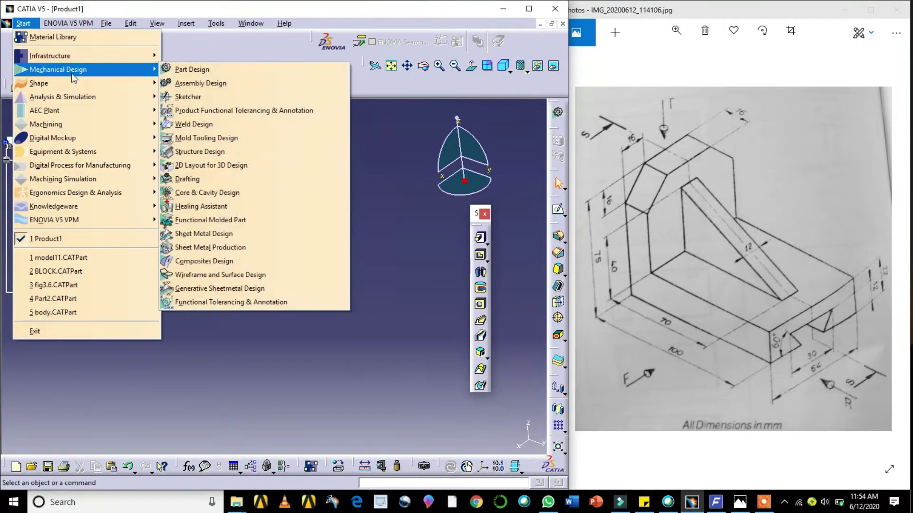
click(203, 71)
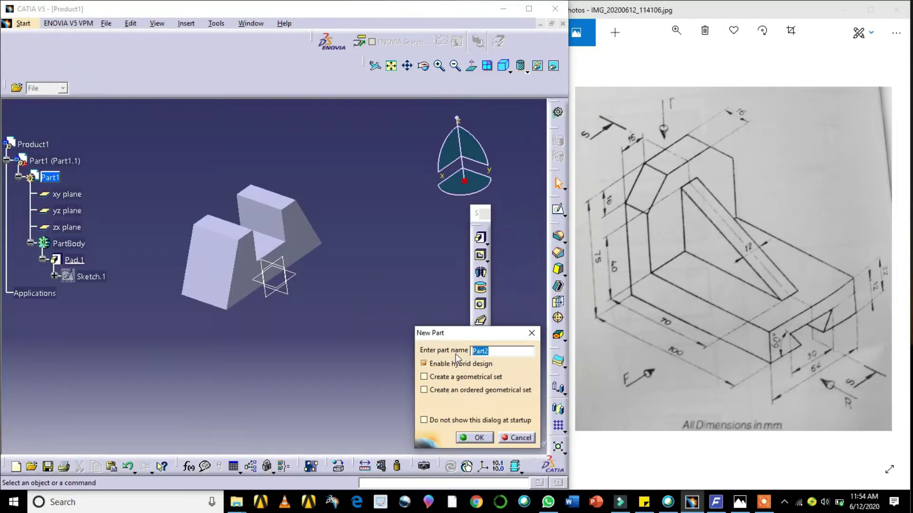
text(model2)
click(483, 438)
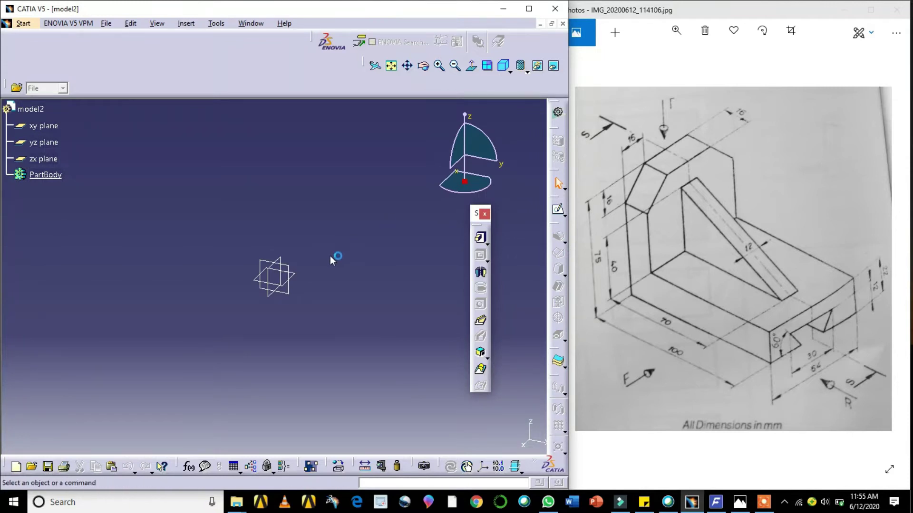
click(292, 269)
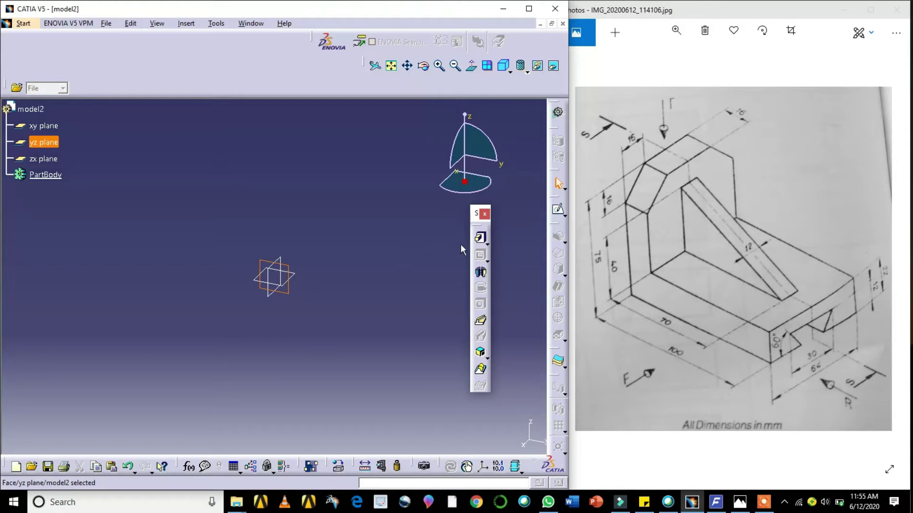
click(559, 212)
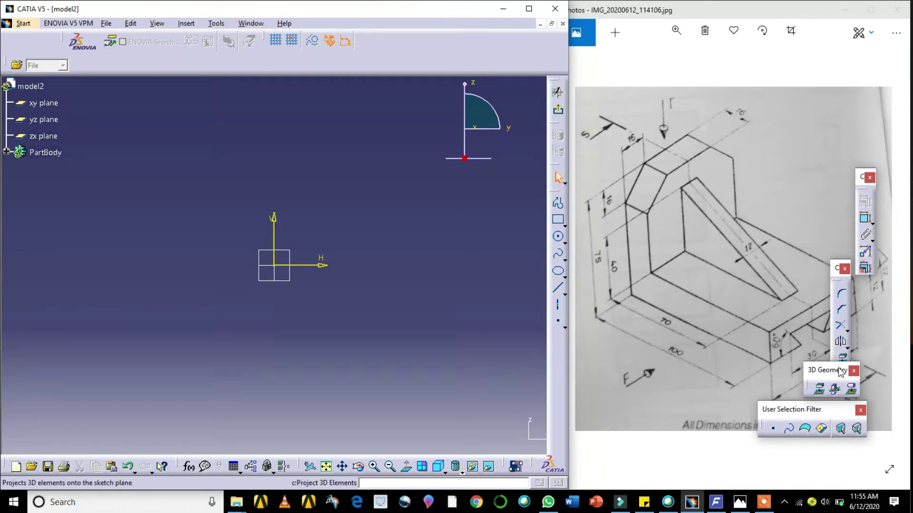
Step: Move the floating 3D Geometry, constraint, operation and User Selection Filter palettes off the reference drawing into the modelling window
drag(841, 373, 493, 194)
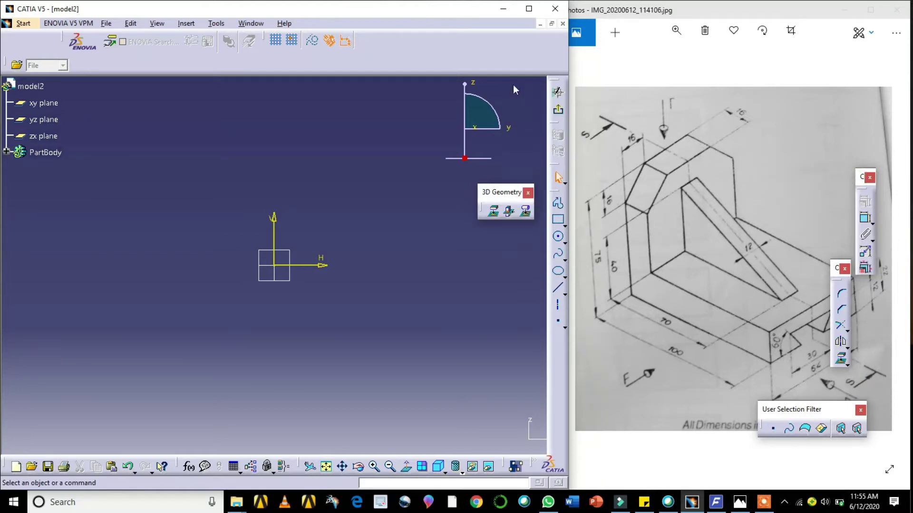
drag(514, 90, 516, 93)
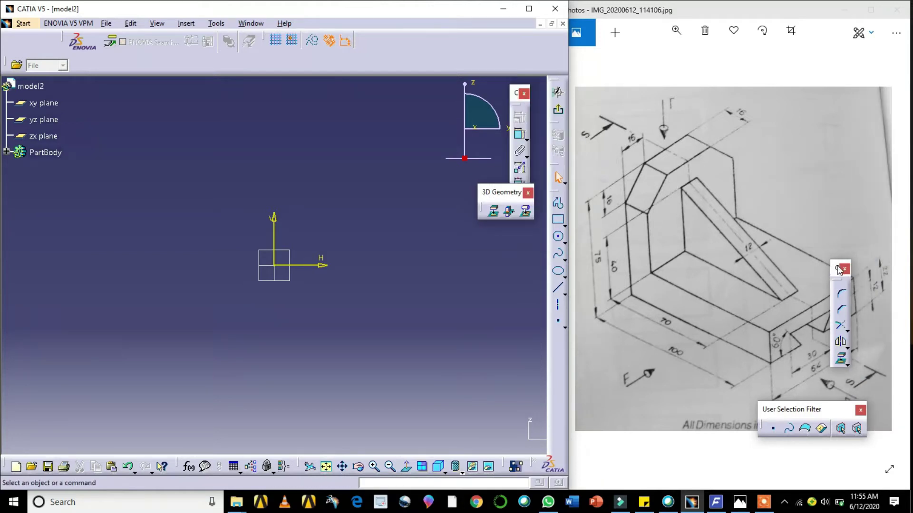
drag(839, 269, 517, 308)
drag(814, 414, 442, 429)
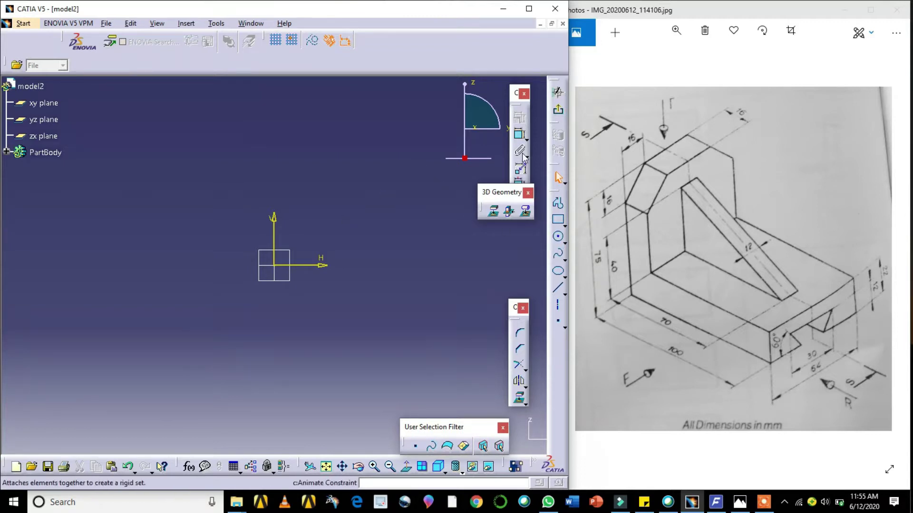
drag(515, 95, 517, 82)
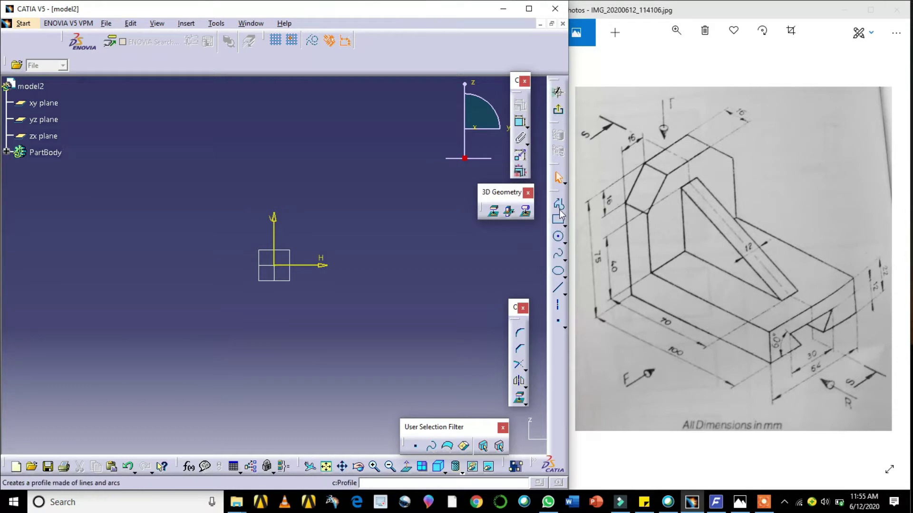
Step: Sketch a horizontal line about 152 mm long on the H axis, running across the origin
click(559, 205)
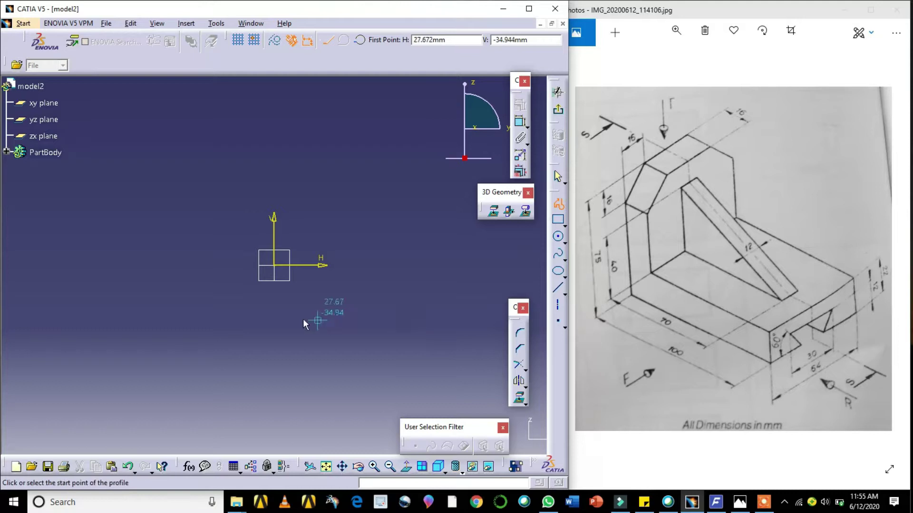
click(182, 266)
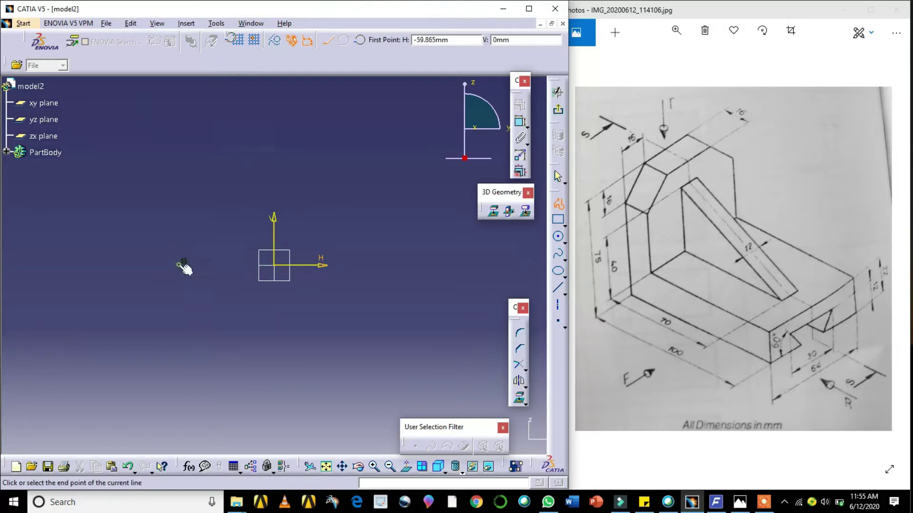
click(420, 264)
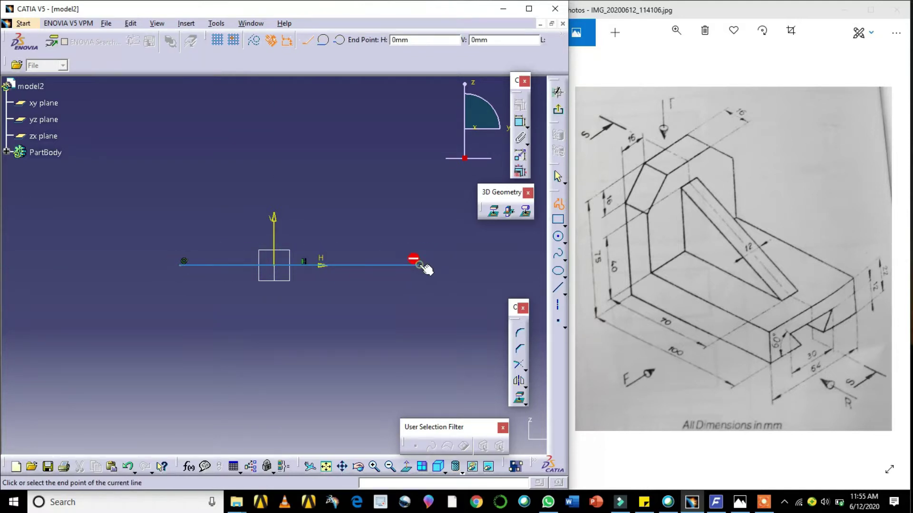
Step: Dimension the horizontal line's length and set it to 100 mm
click(520, 125)
click(200, 265)
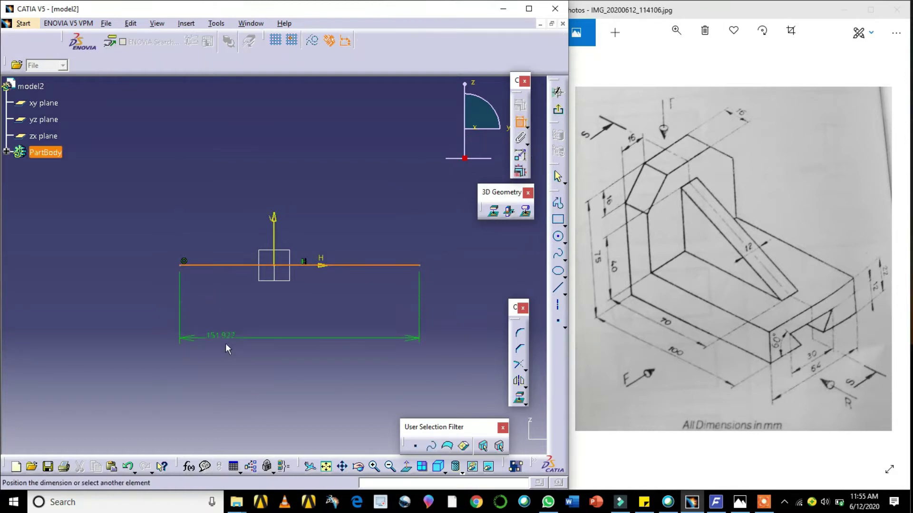
click(288, 343)
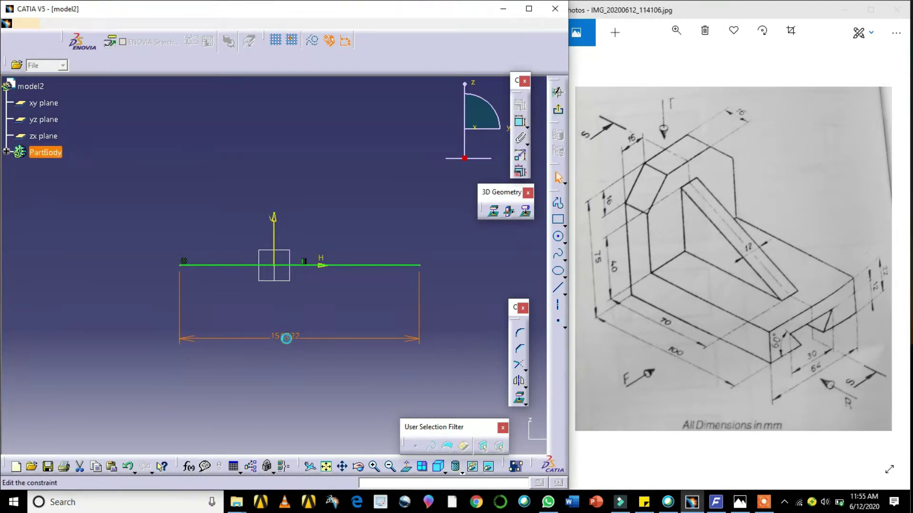
double_click(285, 338)
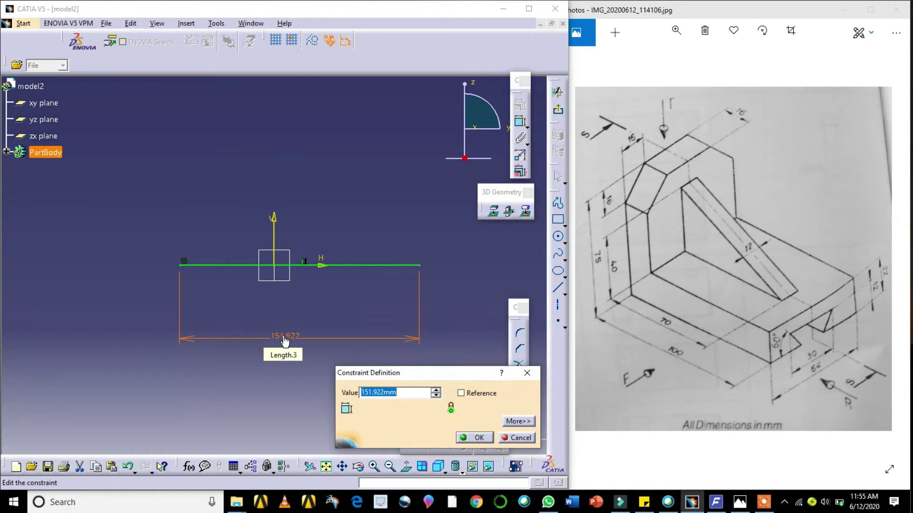
text(100)
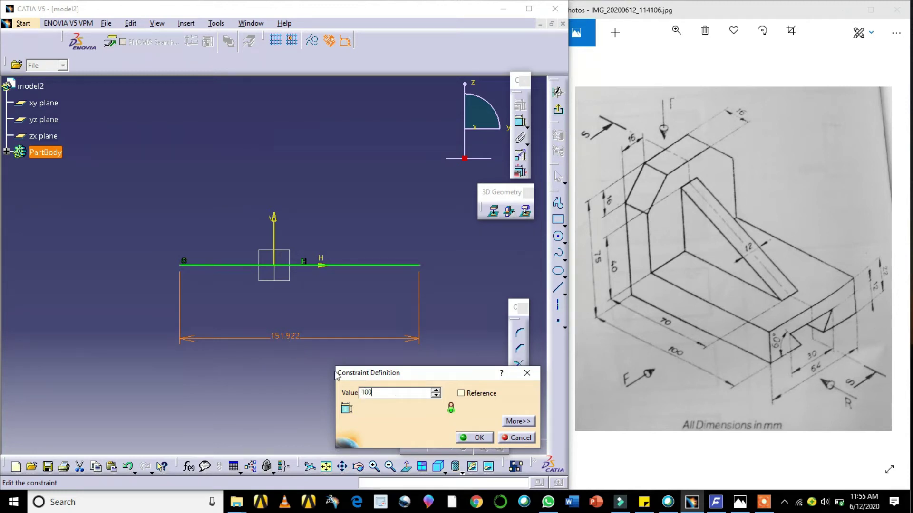
click(480, 438)
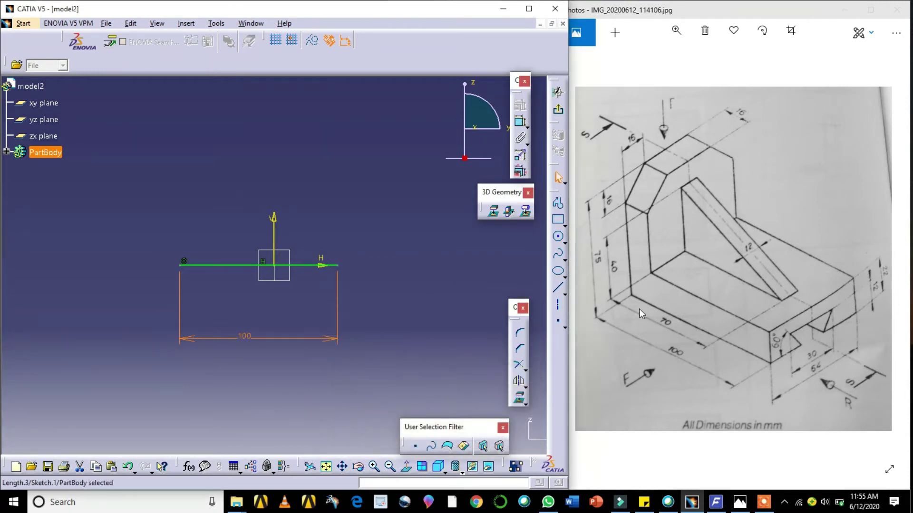
Step: Constrain the distance from the line's right endpoint to the vertical axis and set it to 50 mm
click(521, 122)
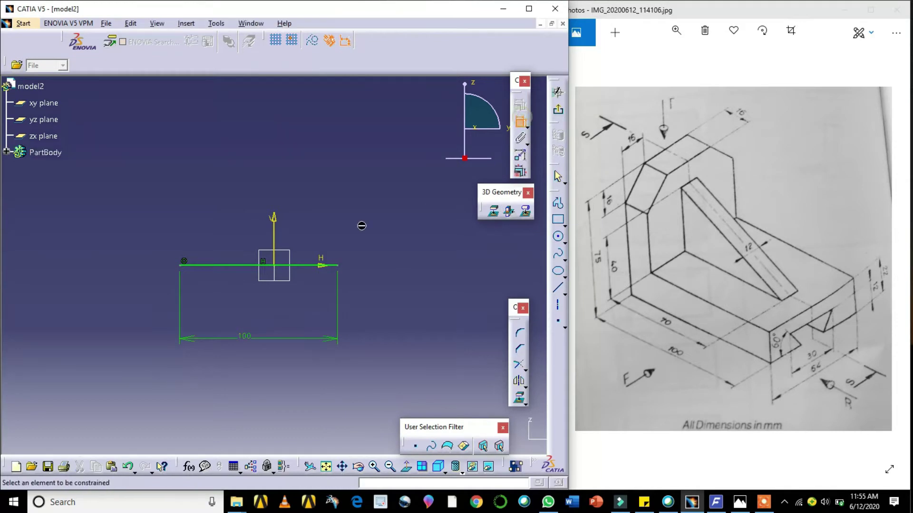
click(332, 264)
click(274, 223)
click(312, 206)
double_click(311, 205)
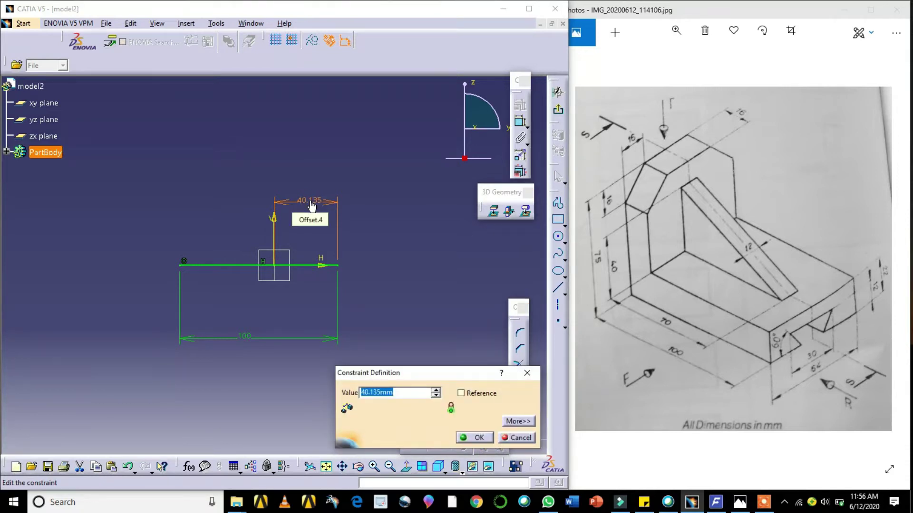
text(50)
key(Return)
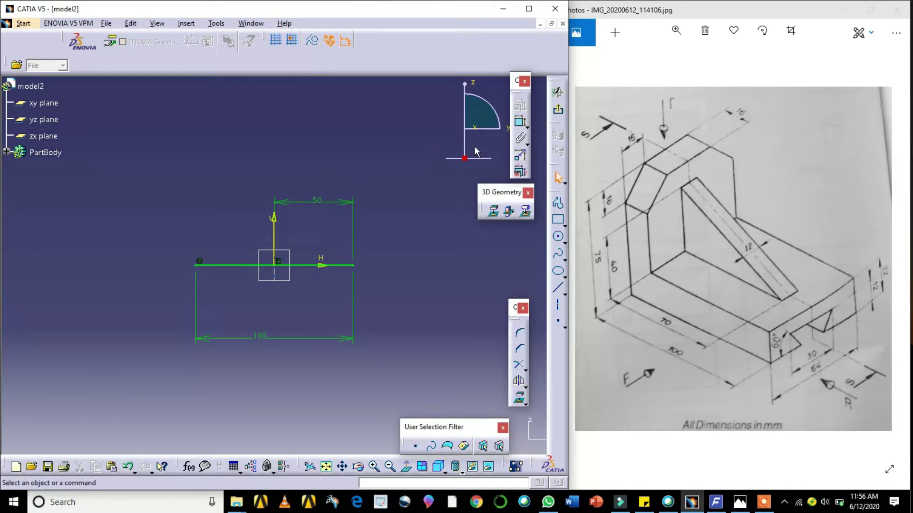
click(556, 204)
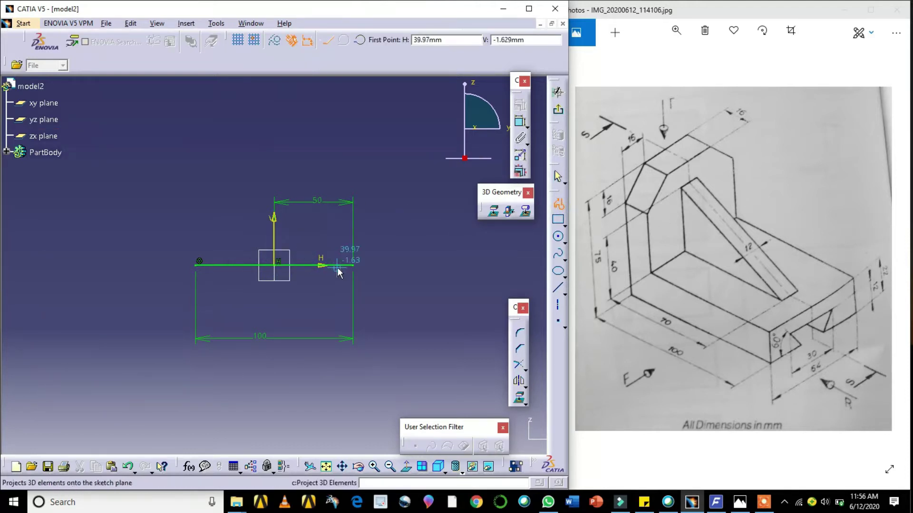
click(353, 264)
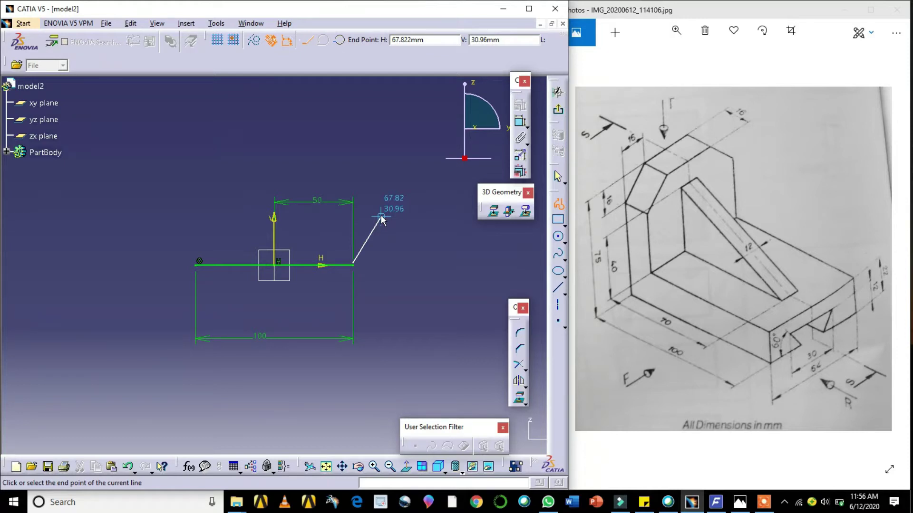
key(Escape)
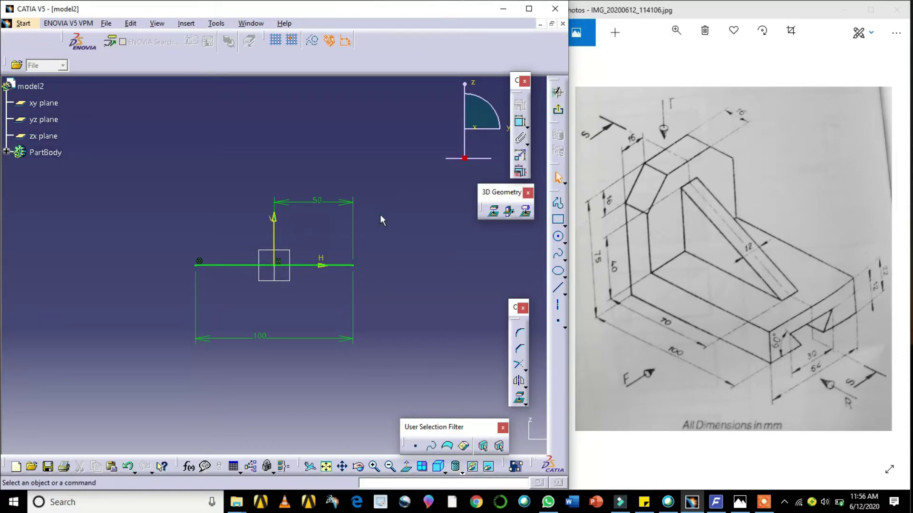
Step: Sketch the remaining sides of an L-shaped profile, closing it on the base line, with the upright at the left end about 107 mm high
click(559, 205)
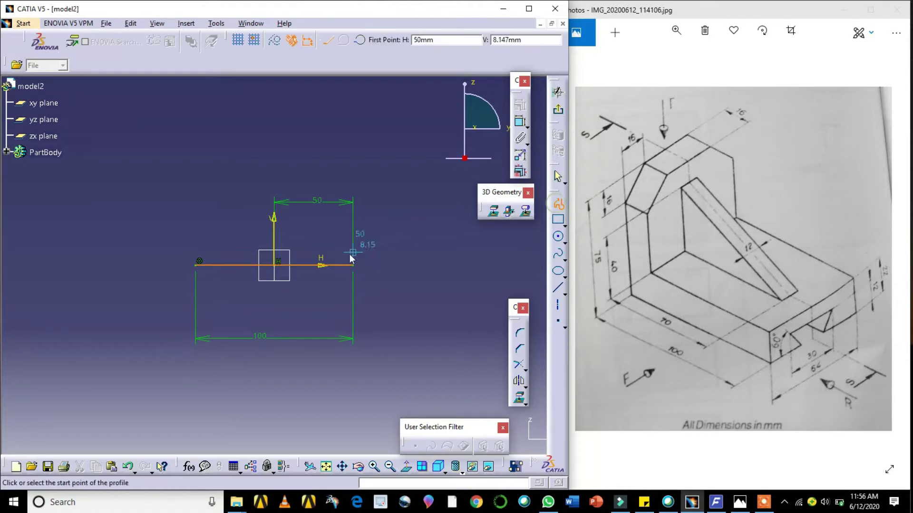
click(353, 266)
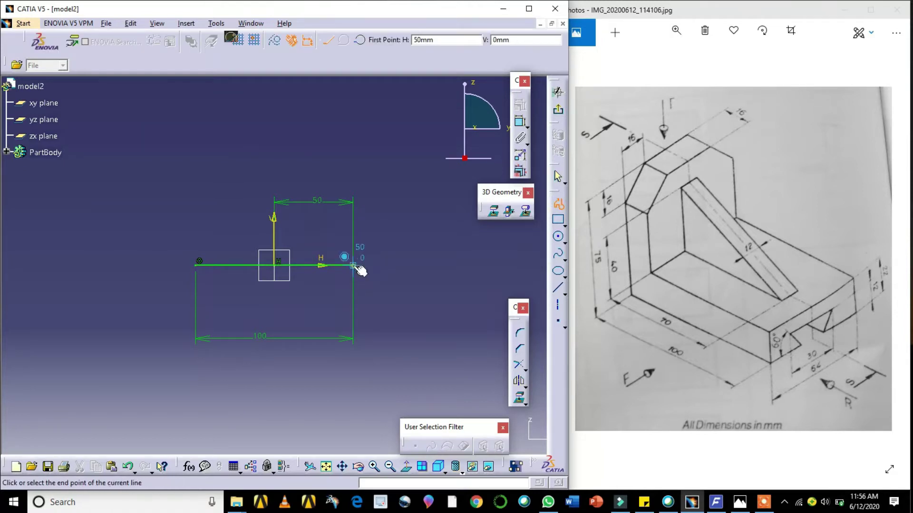
click(353, 232)
click(220, 232)
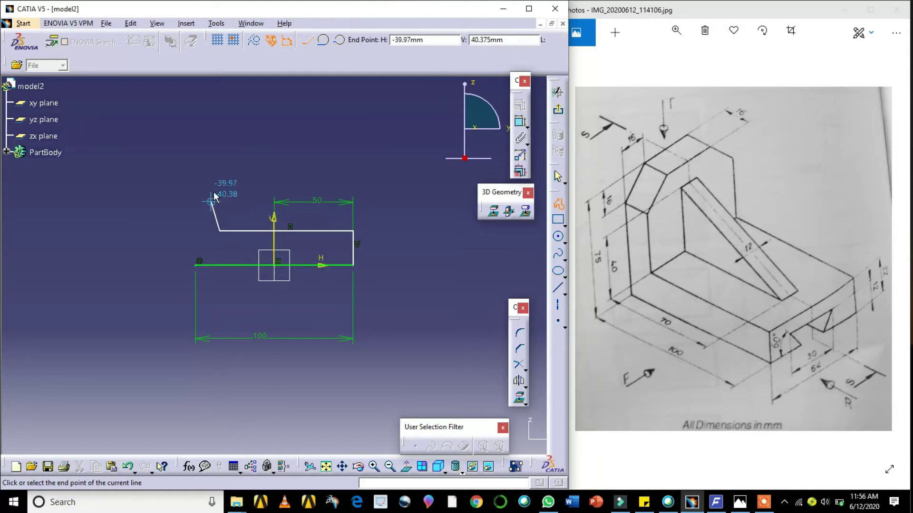
click(219, 97)
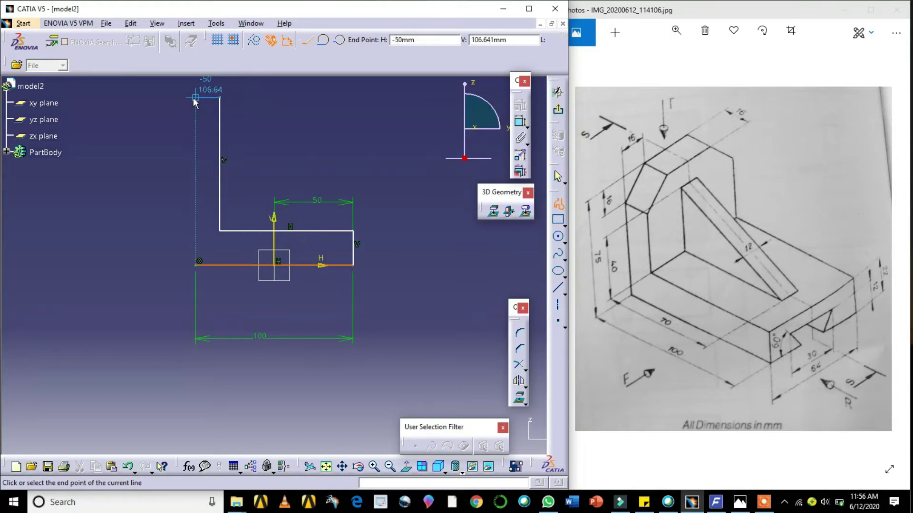
click(195, 97)
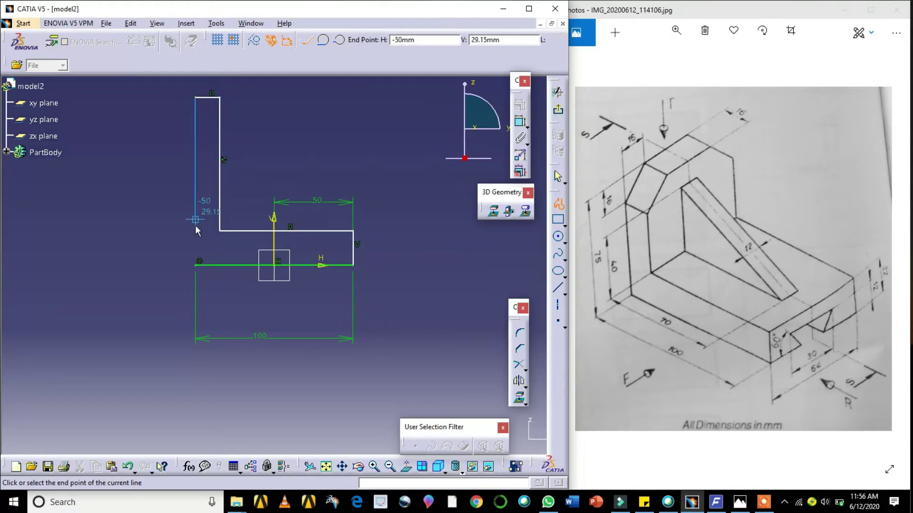
click(199, 261)
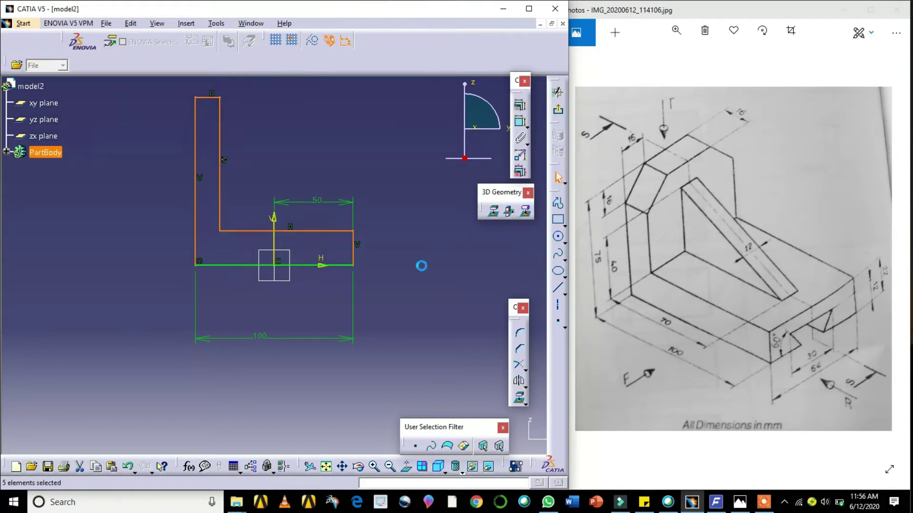
Step: Constrain the distance between the two vertical sides of the L-profile's upright and set it to 16 mm
click(422, 269)
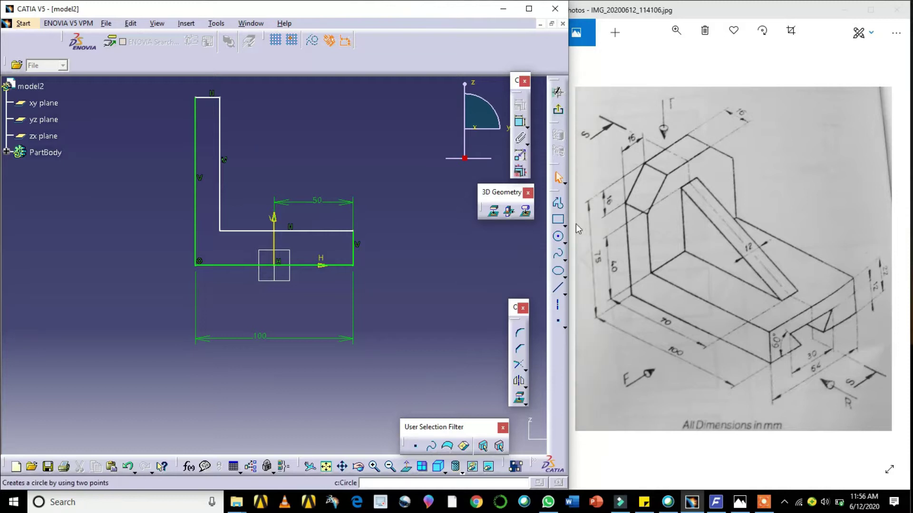
click(523, 122)
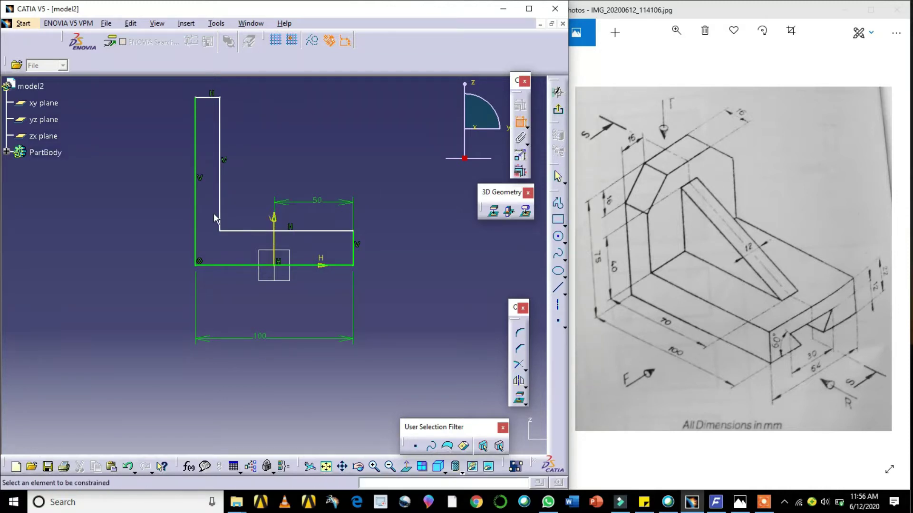
click(197, 204)
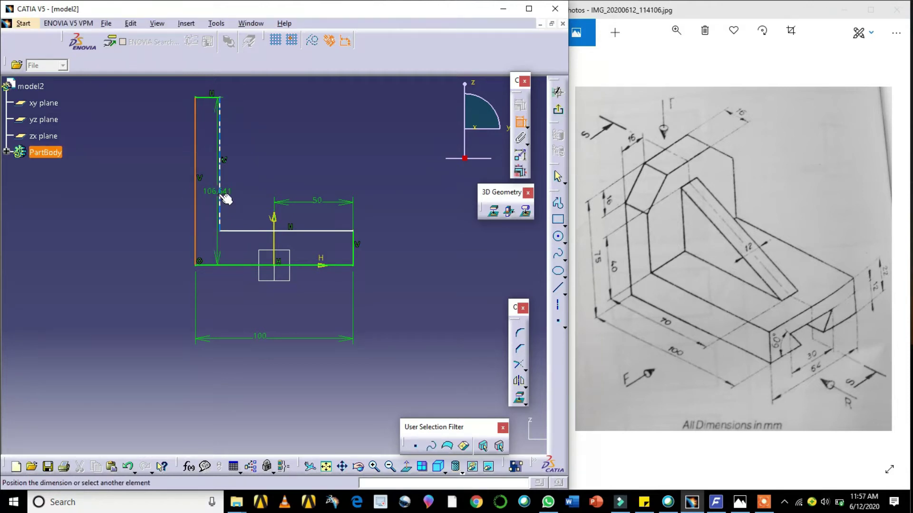
click(220, 195)
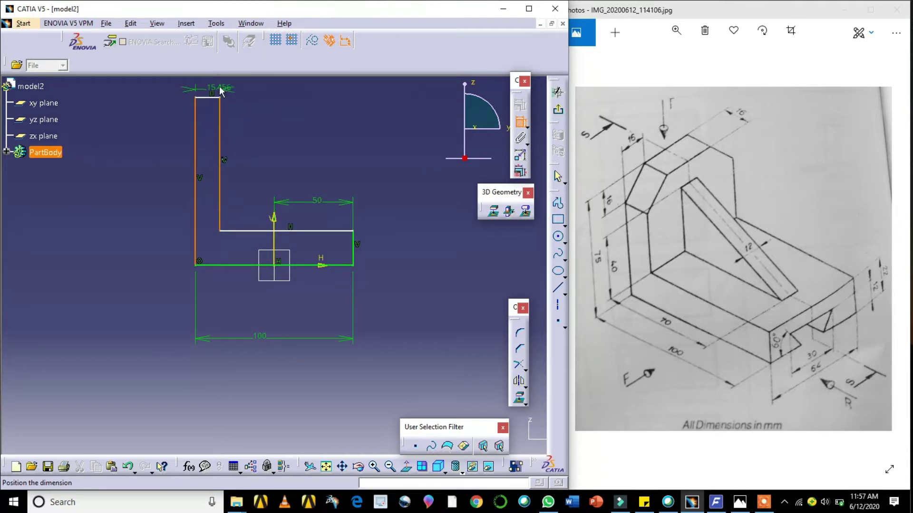
click(210, 84)
double_click(211, 83)
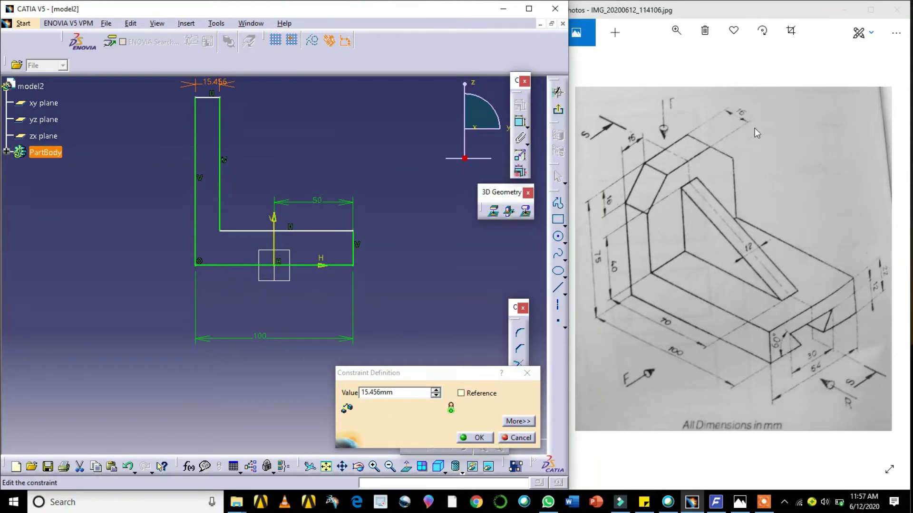
double_click(211, 84)
text(1)
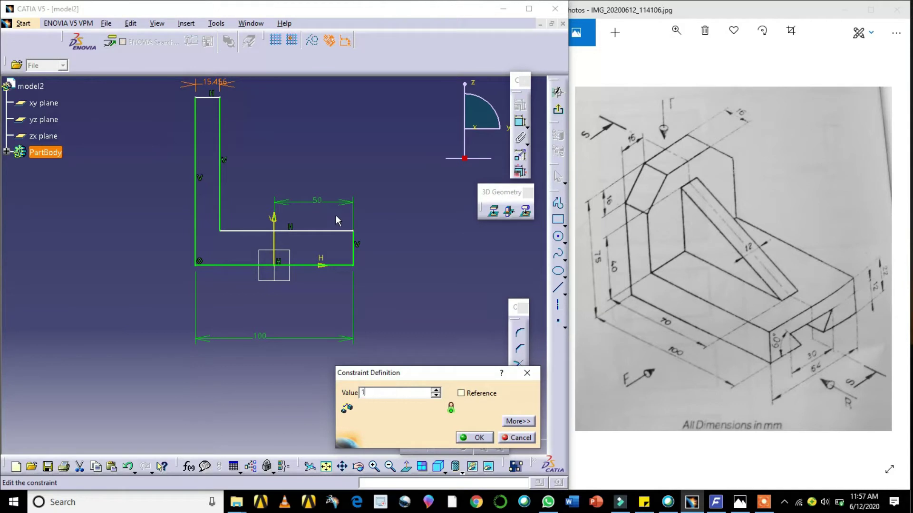
text(6mm)
key(Return)
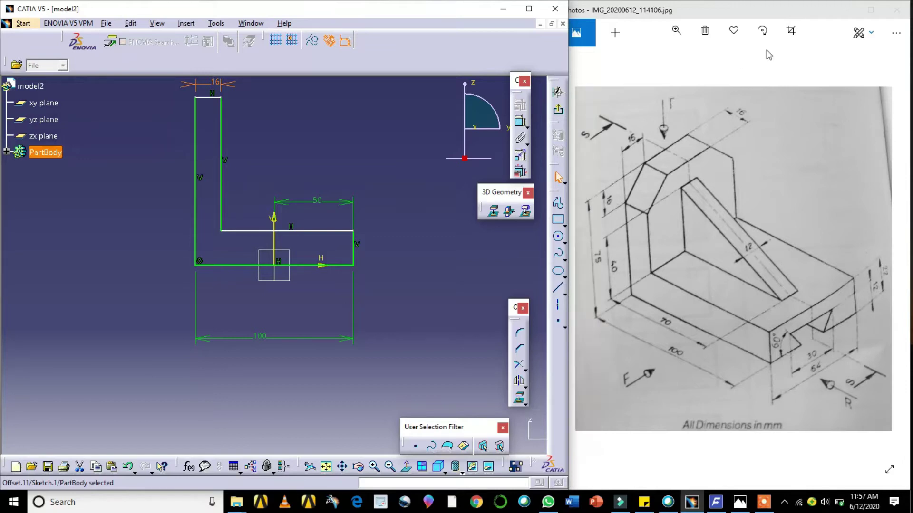
Step: Check the reference drawing, then dimension the short vertical side at the base's right end and set it to 22 mm
double_click(788, 7)
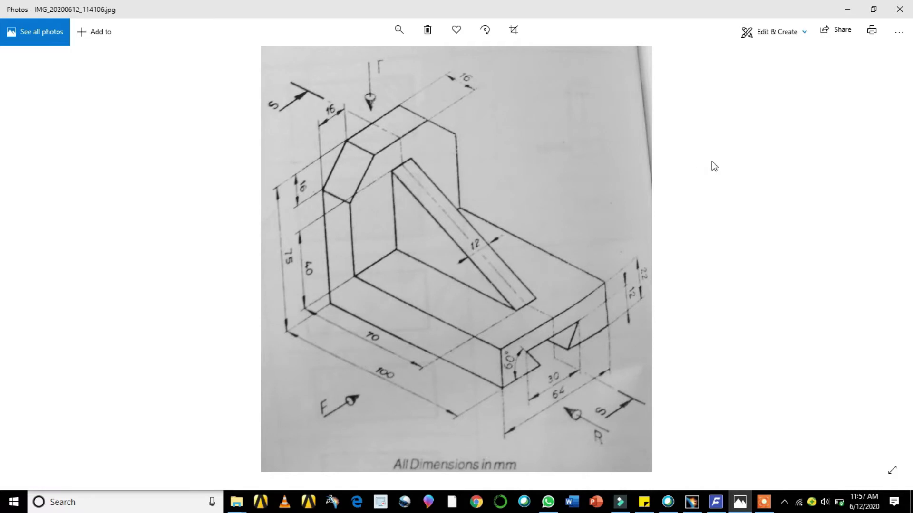
ctrl+scroll(713, 164, up, 2)
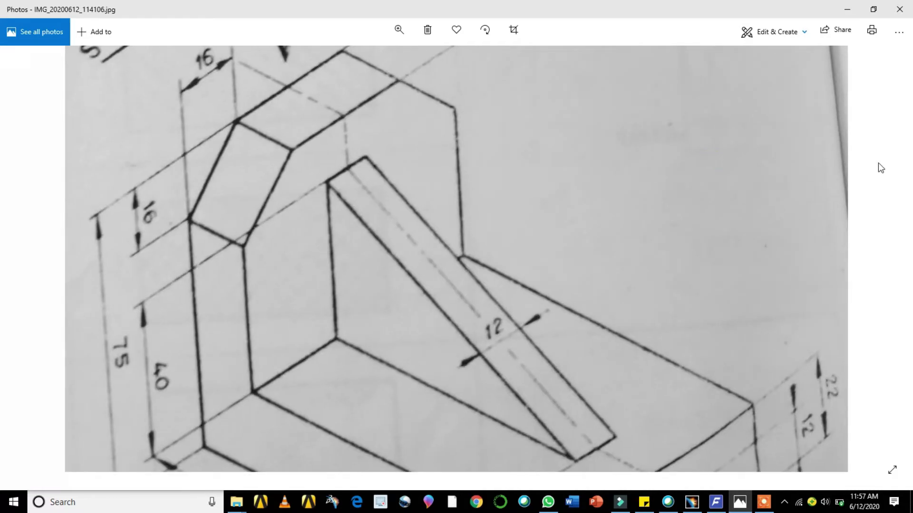
ctrl+scroll(878, 163, down, 3)
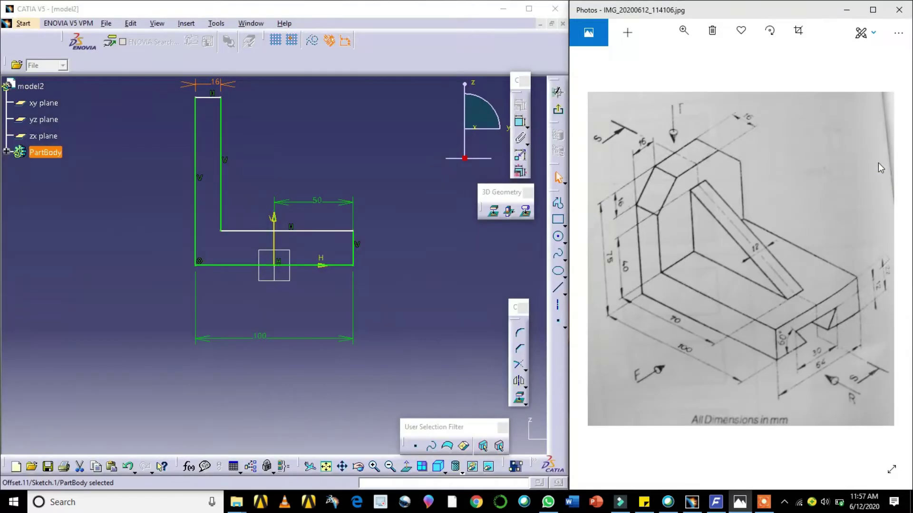
click(519, 126)
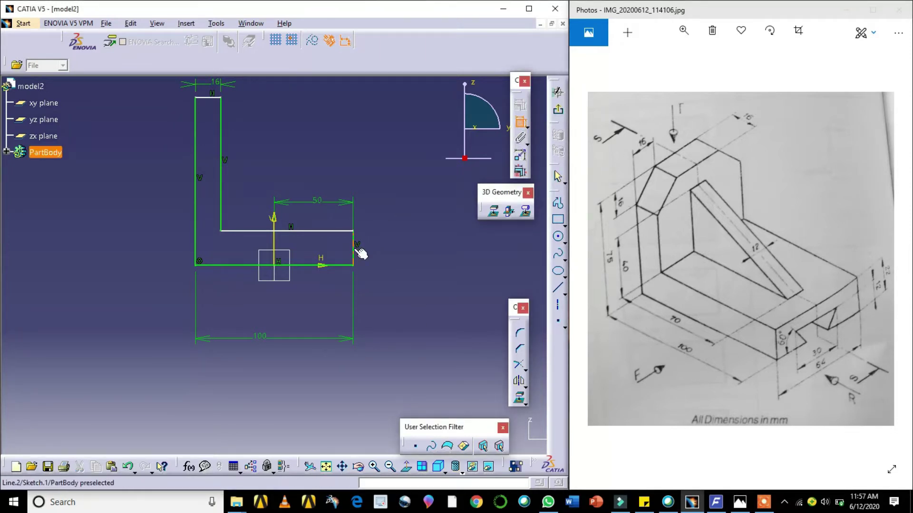
click(361, 254)
click(391, 248)
double_click(391, 248)
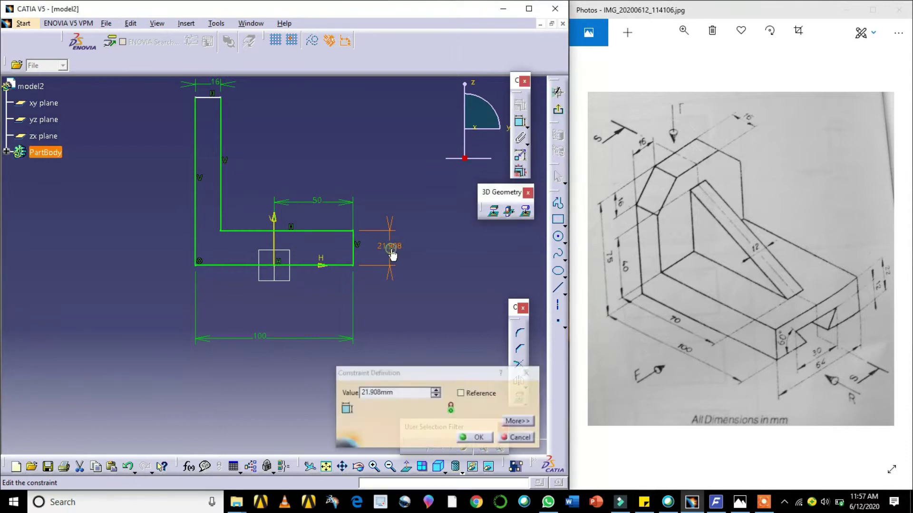
drag(394, 394, 318, 396)
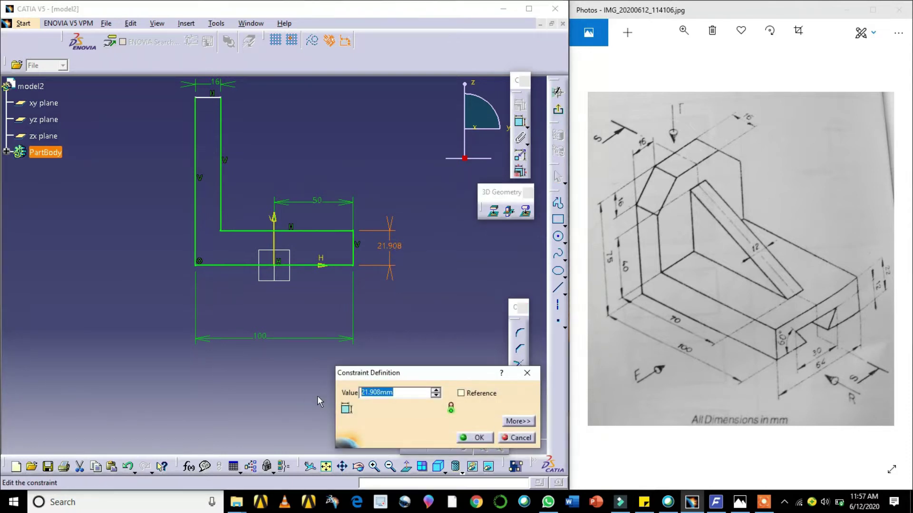
text(22)
key(Return)
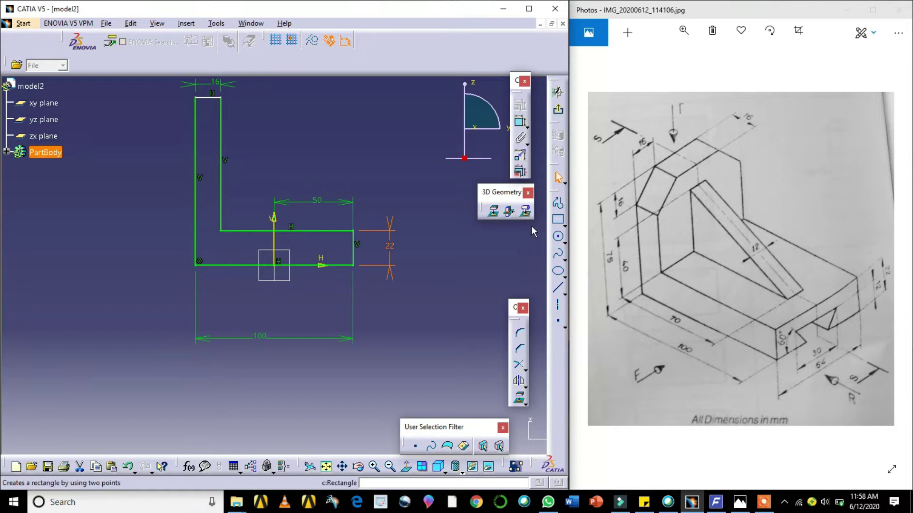
Step: Constrain the distance between the upright's top edge and the base line and set it to 75 mm
click(521, 121)
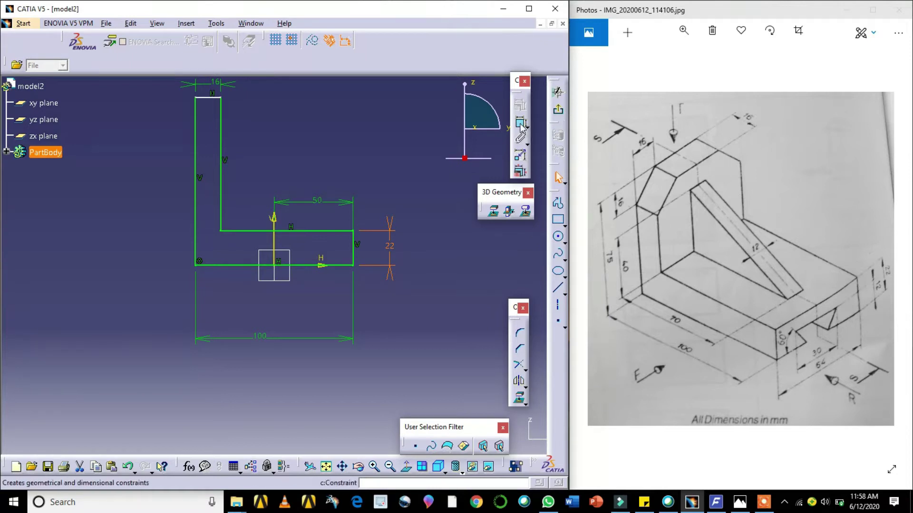
click(207, 98)
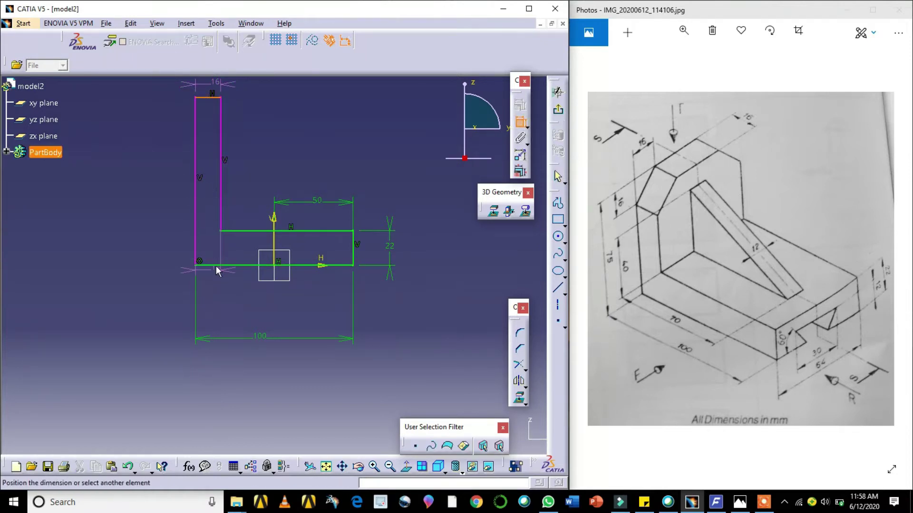
click(223, 267)
click(127, 186)
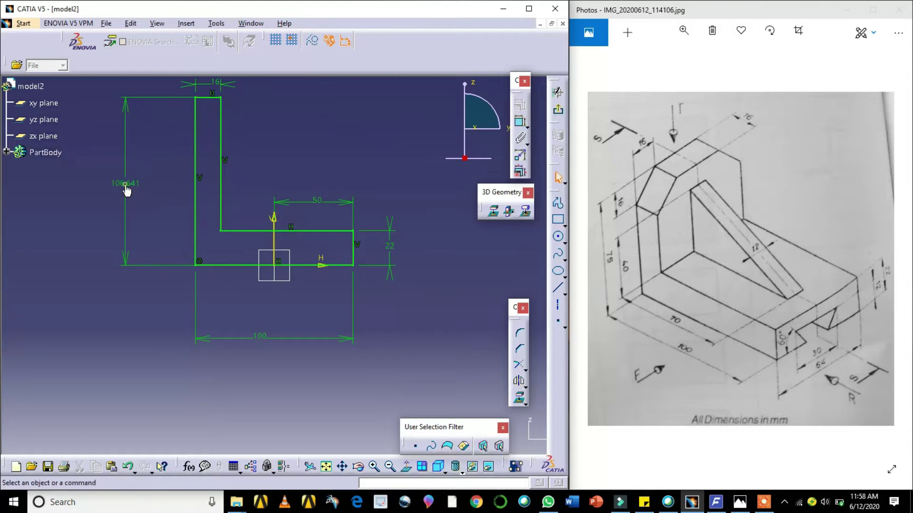
double_click(125, 184)
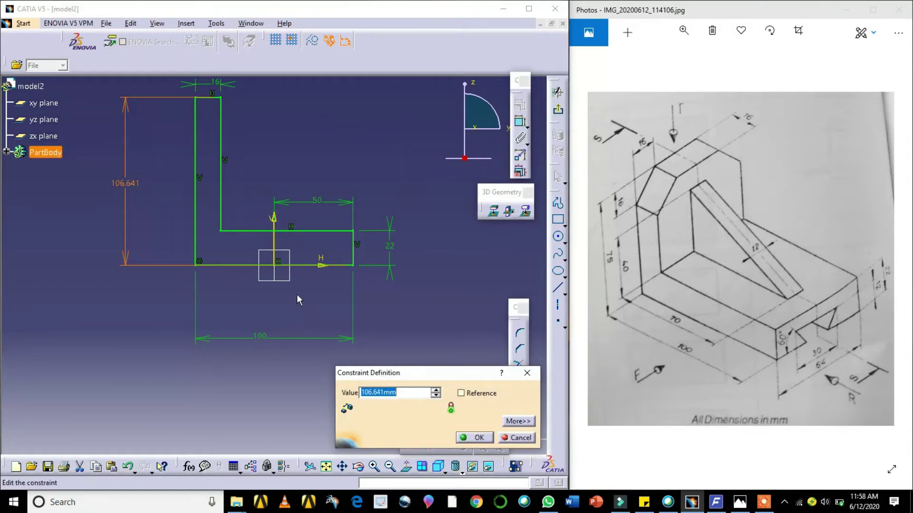
text(75)
key(Return)
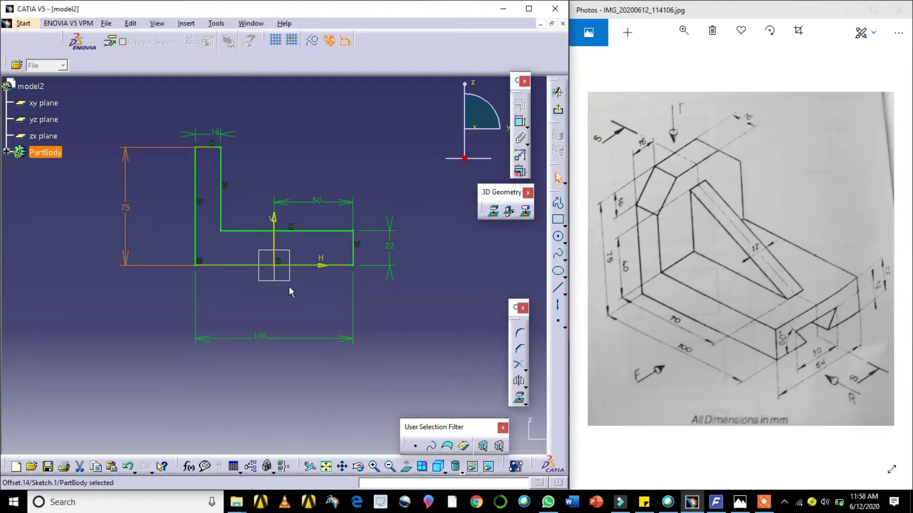
click(440, 313)
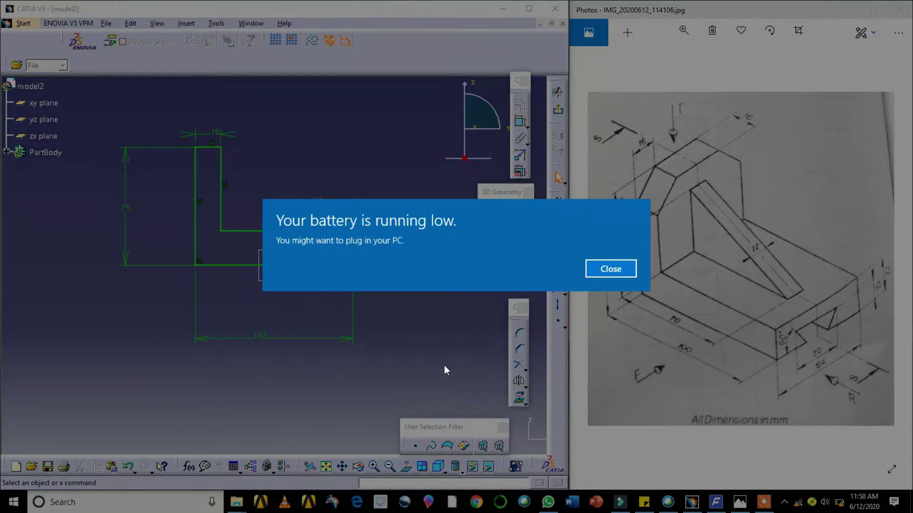
click(634, 269)
mouse_move(763, 502)
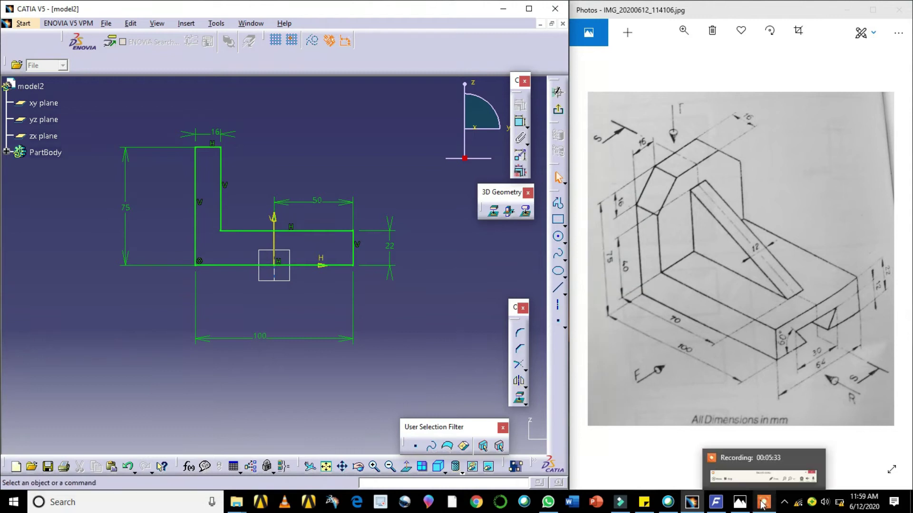
click(748, 455)
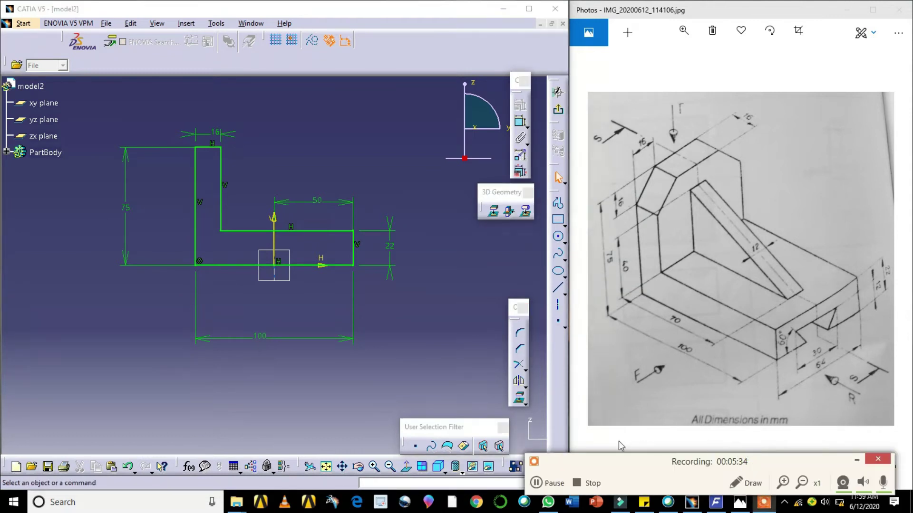
click(549, 484)
click(554, 483)
click(418, 331)
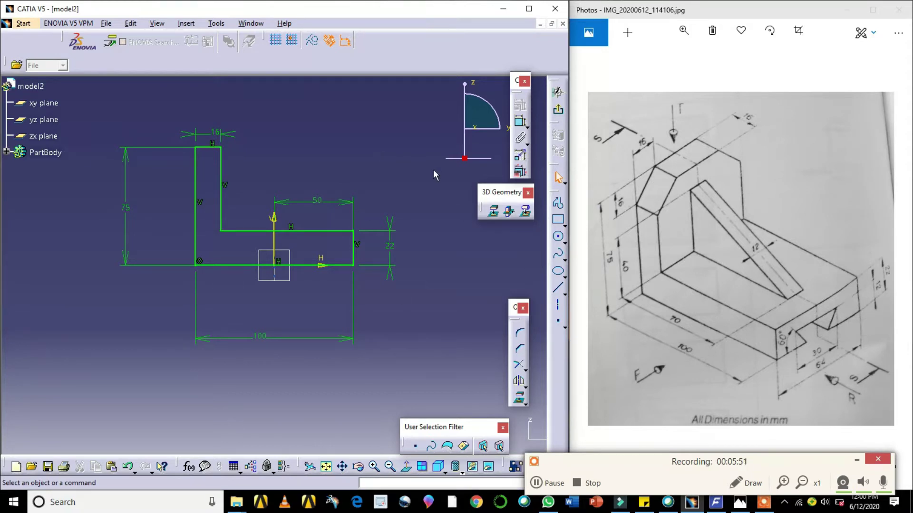
Step: Exit the sketch and pad the L-profile with mirrored extent to a total width of 64 mm
click(559, 113)
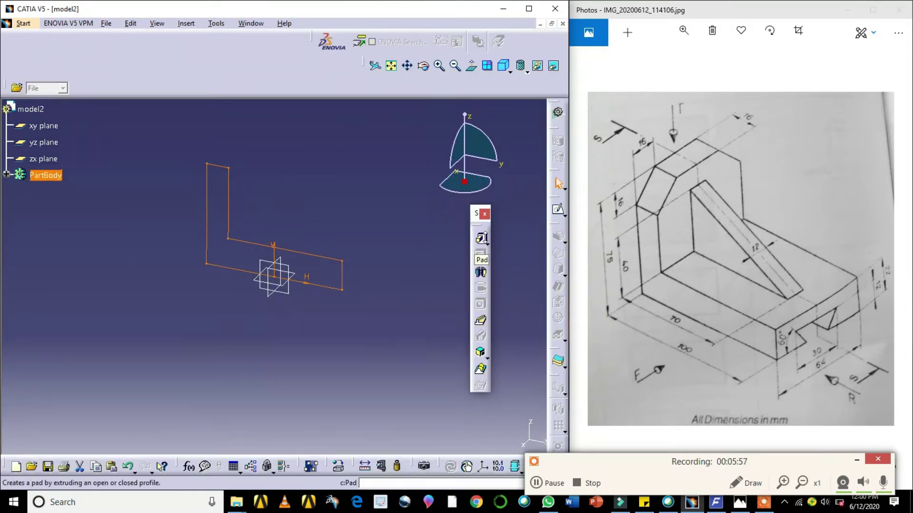
click(482, 238)
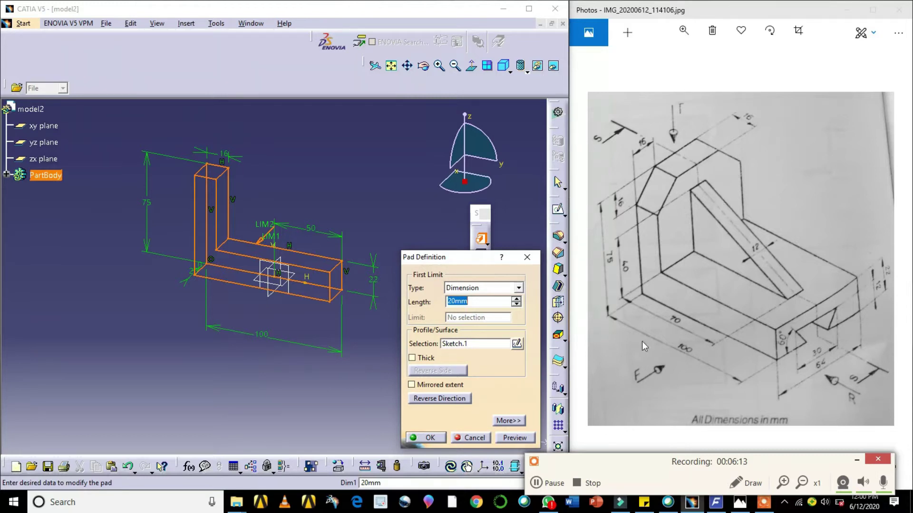
click(477, 288)
click(477, 287)
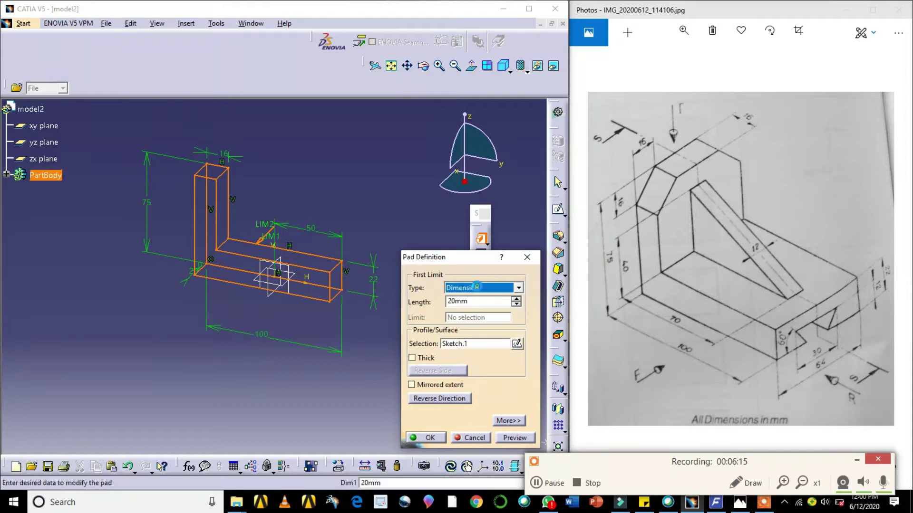
click(429, 386)
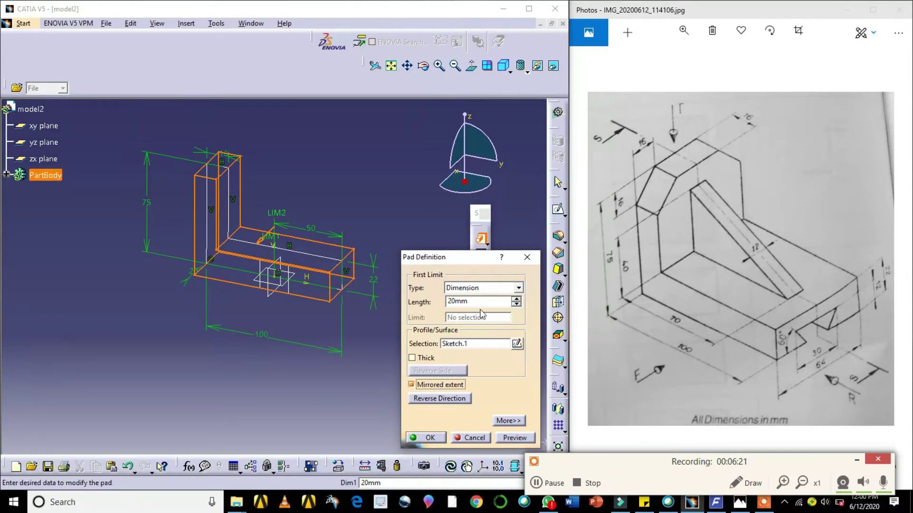
double_click(478, 303)
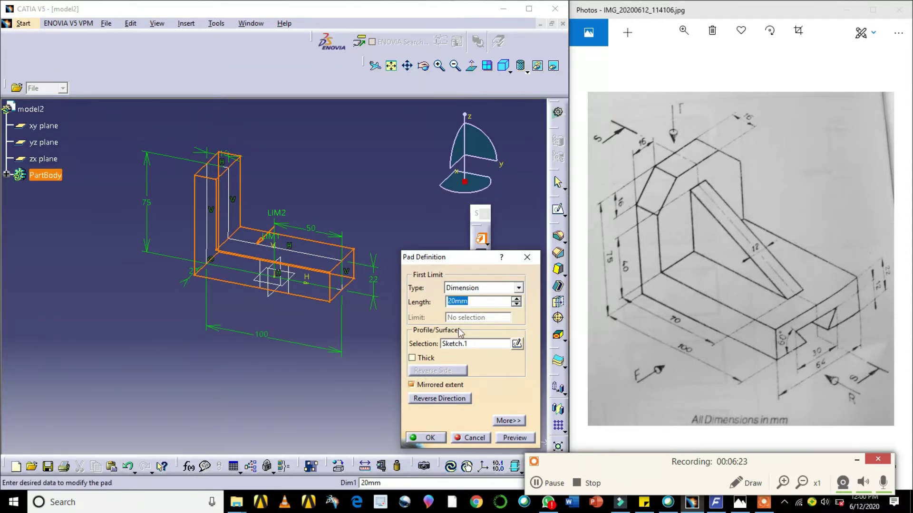
text(64)
key(Return)
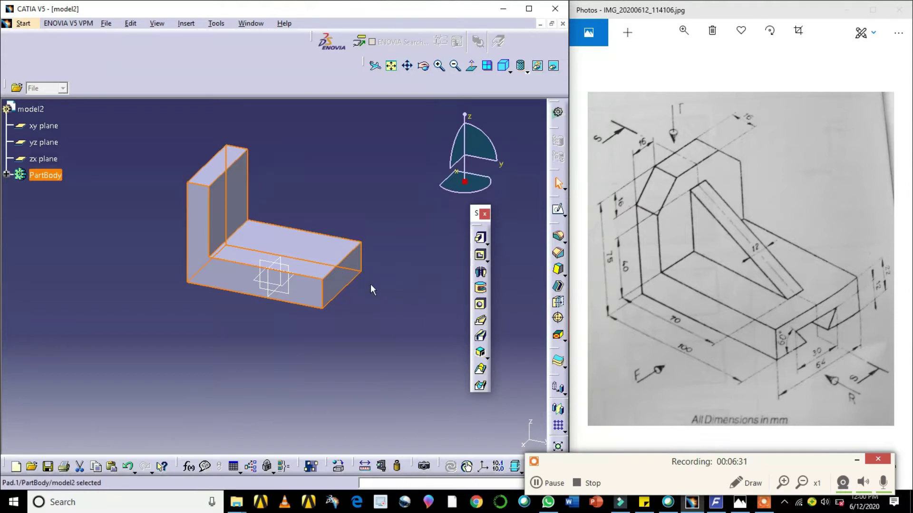
click(391, 302)
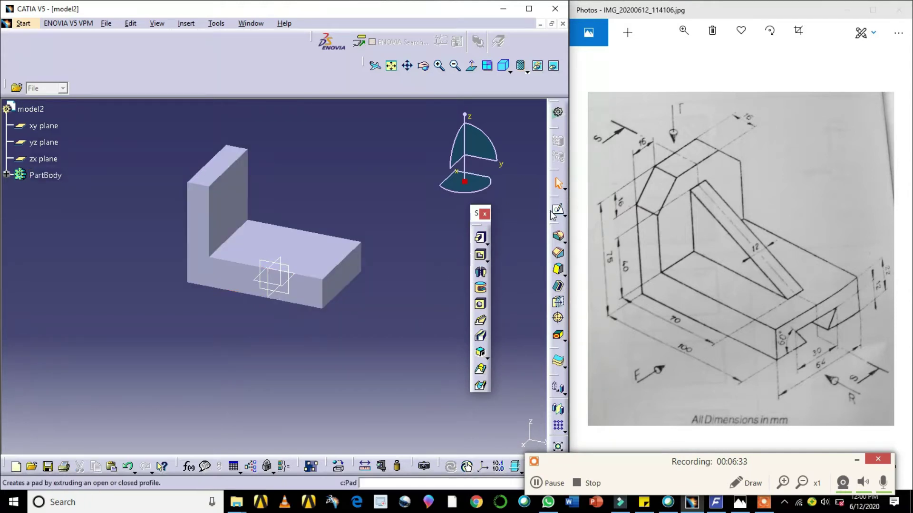
click(424, 67)
drag(415, 197, 301, 317)
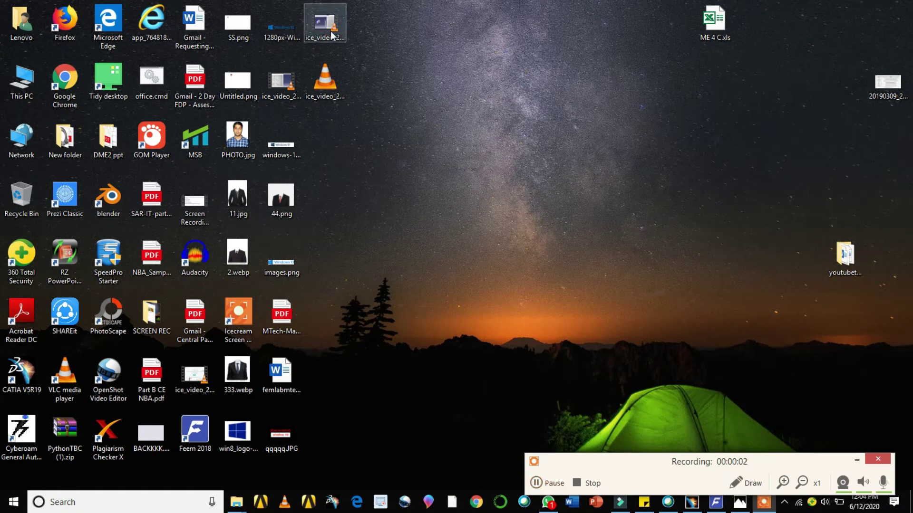
click(327, 83)
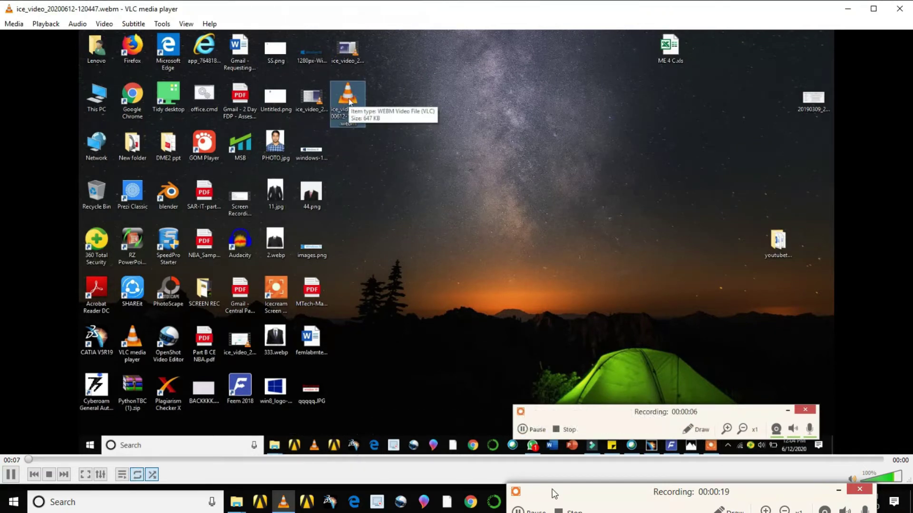
drag(555, 494, 537, 390)
click(516, 415)
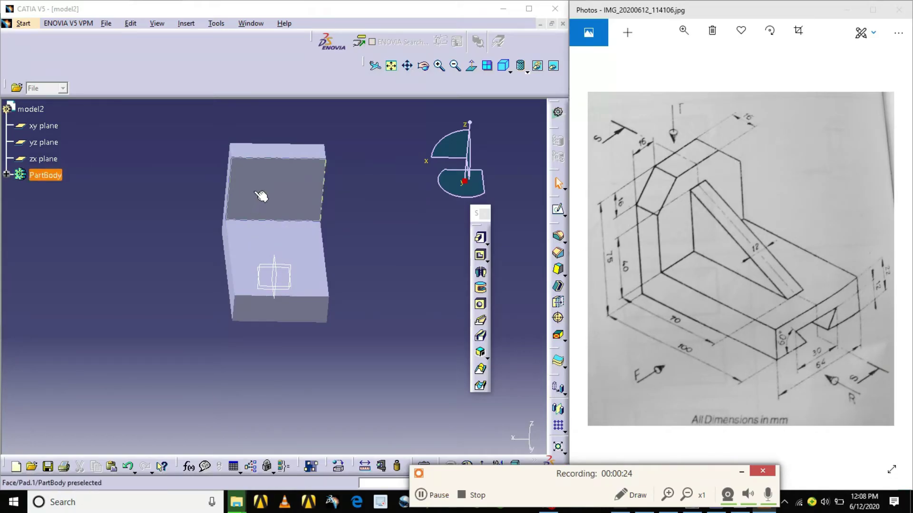
Step: Open a new sketch on the inner vertical face of the bracket's upright
click(281, 191)
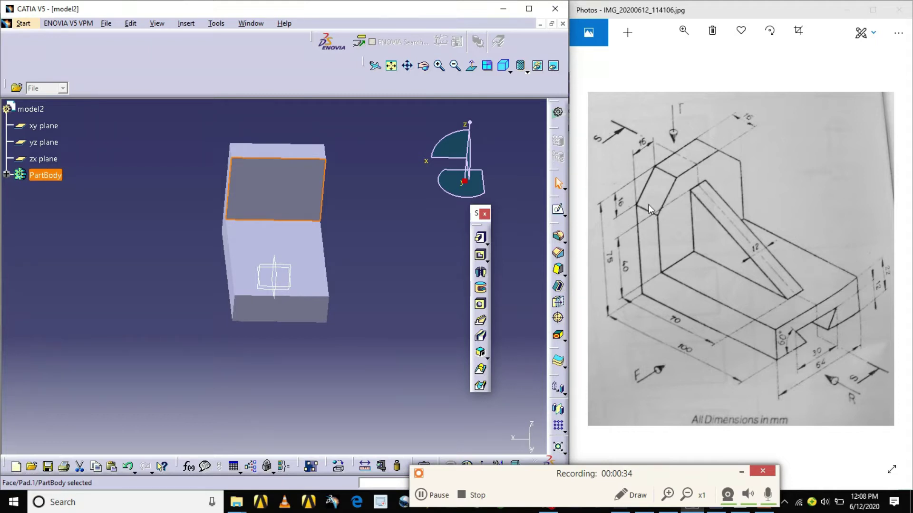
click(559, 212)
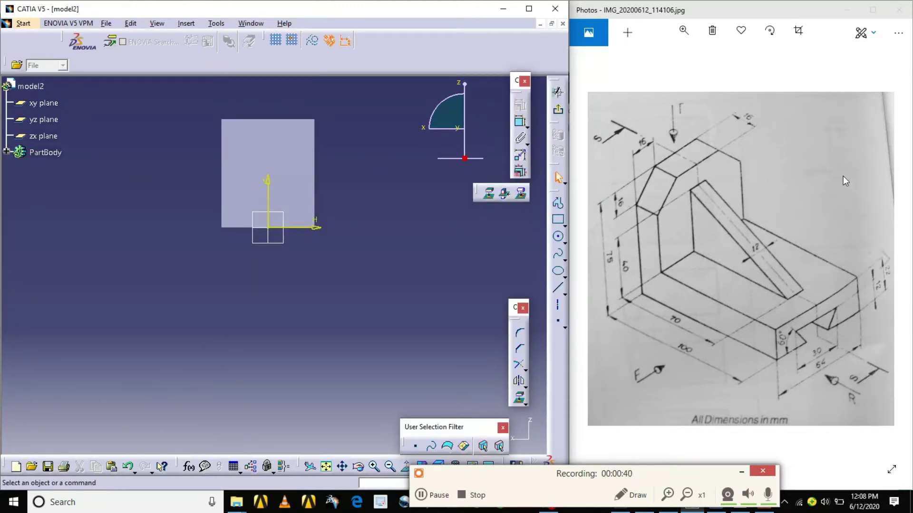
Step: Sketch a closed right-triangle profile with legs about 10 mm long on the upright face's top corner at the negative H side
click(558, 203)
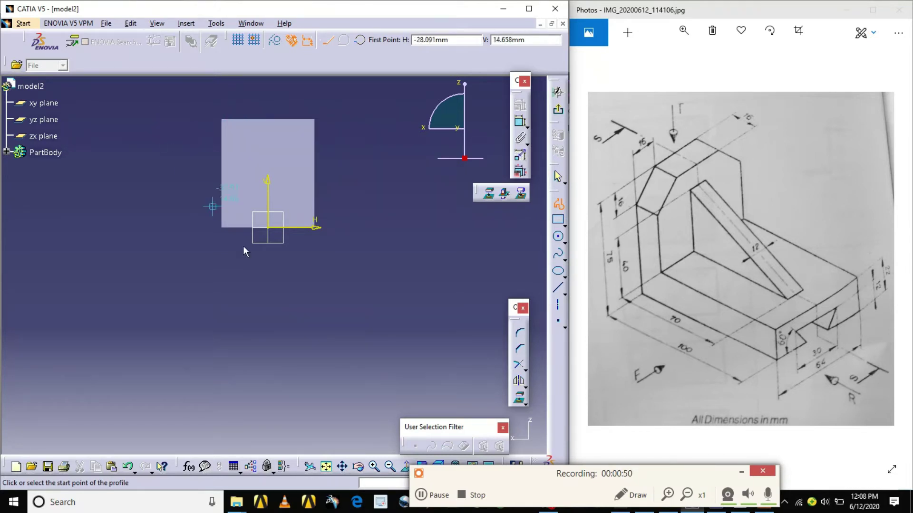
click(373, 467)
click(374, 466)
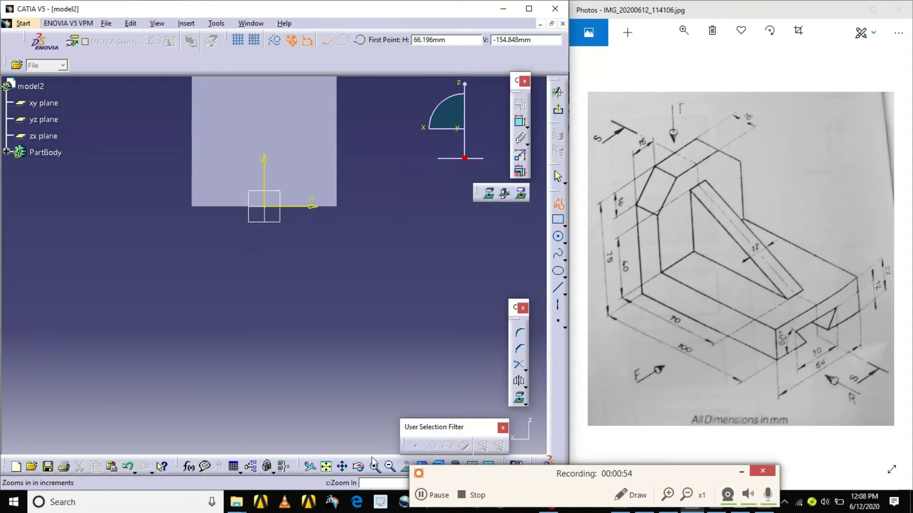
click(327, 466)
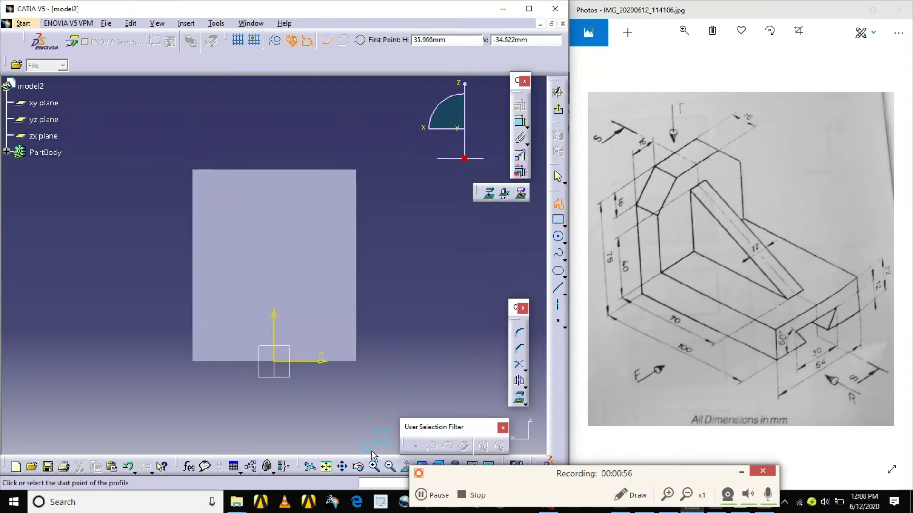
click(374, 467)
click(375, 467)
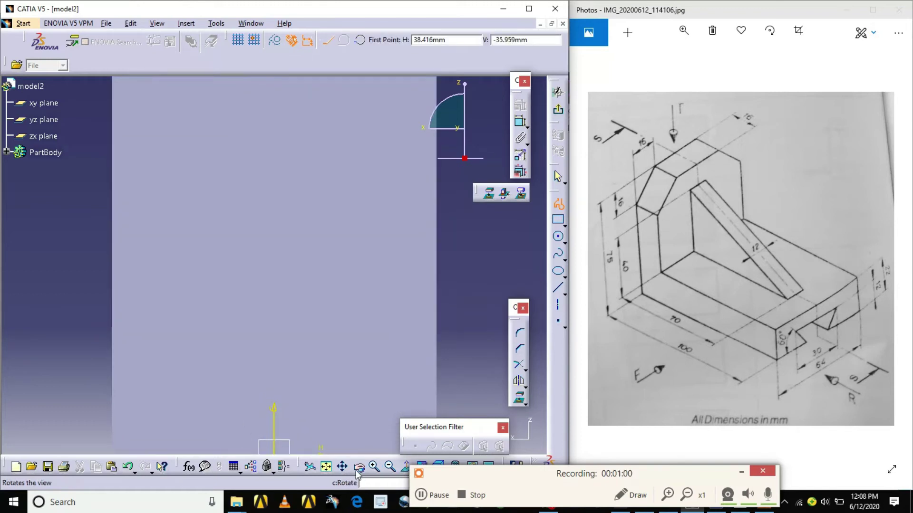
click(326, 466)
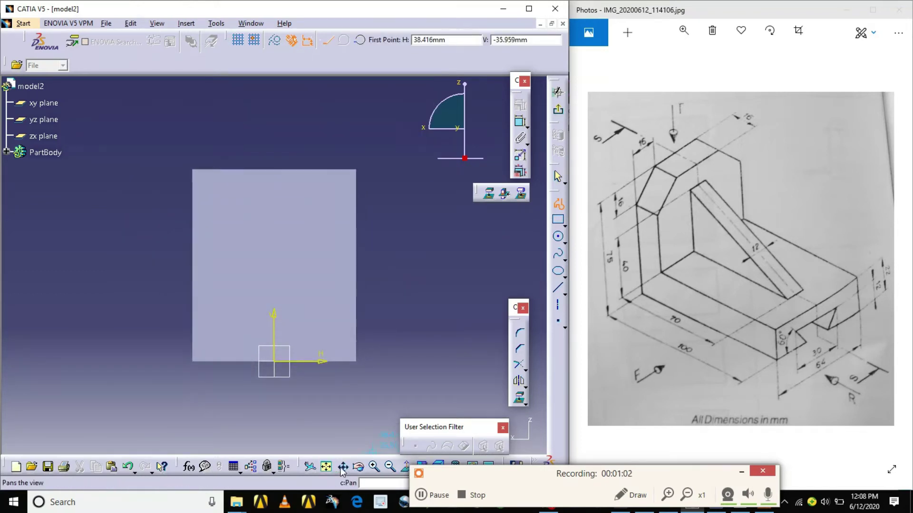
click(375, 468)
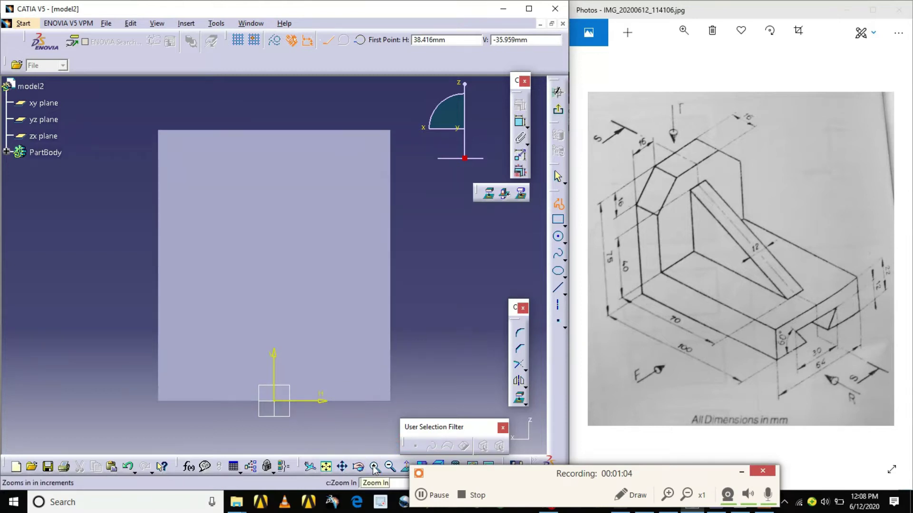
click(375, 468)
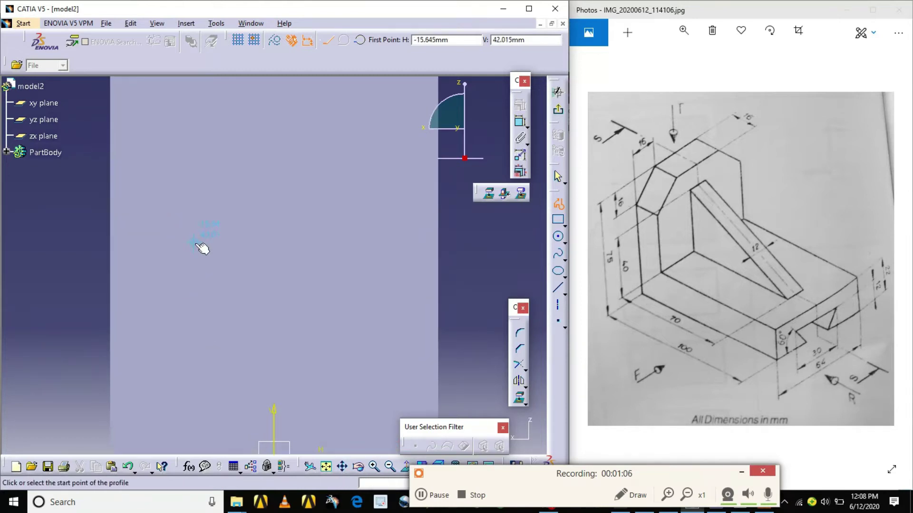
scroll(202, 248, down, 2)
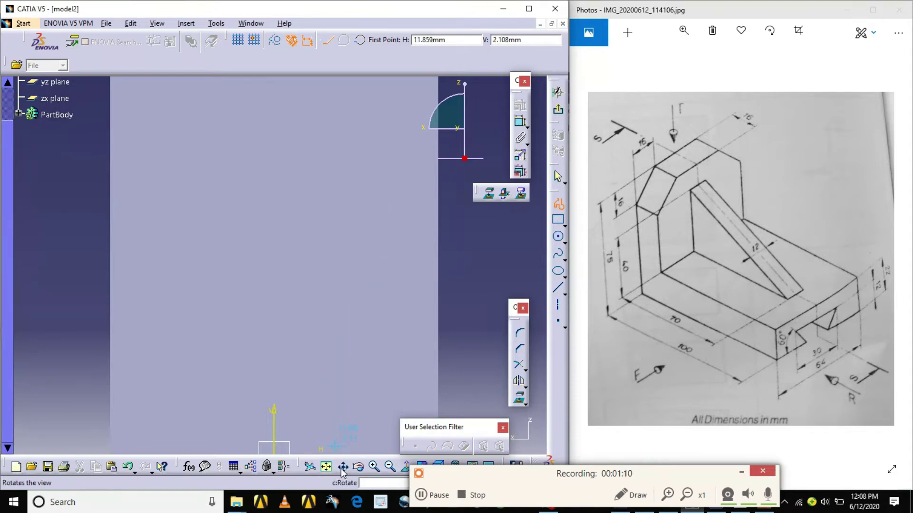
mouse_move(302, 212)
middle_down()
mouse_move(291, 373)
mouse_move(314, 367)
mouse_move(326, 238)
mouse_move(315, 259)
middle_up()
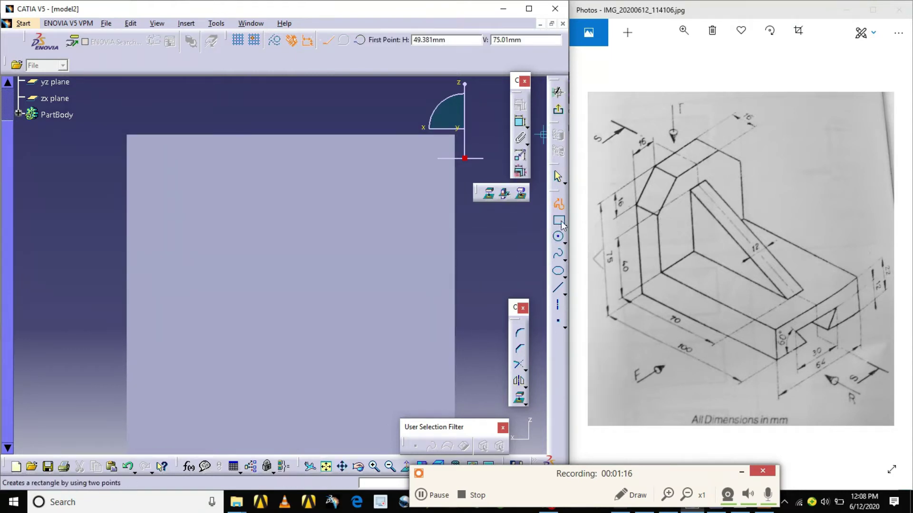
click(560, 206)
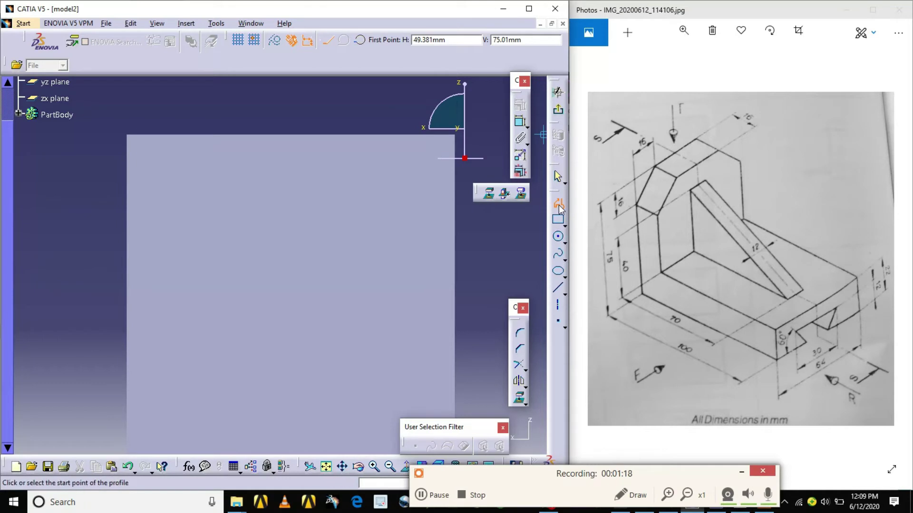
click(126, 188)
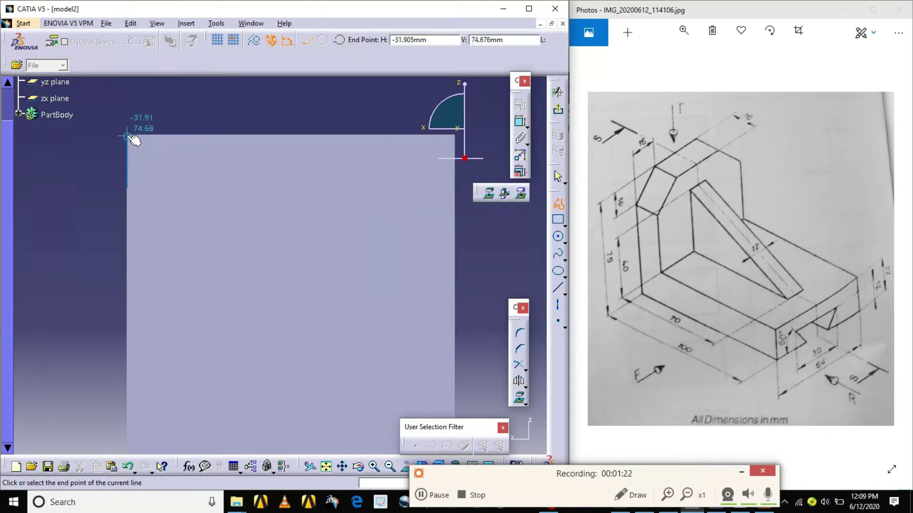
click(127, 136)
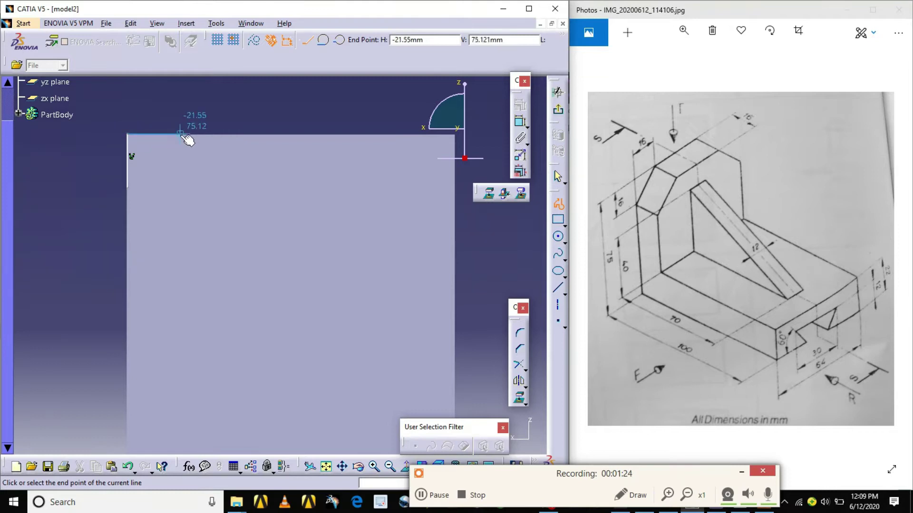
click(181, 135)
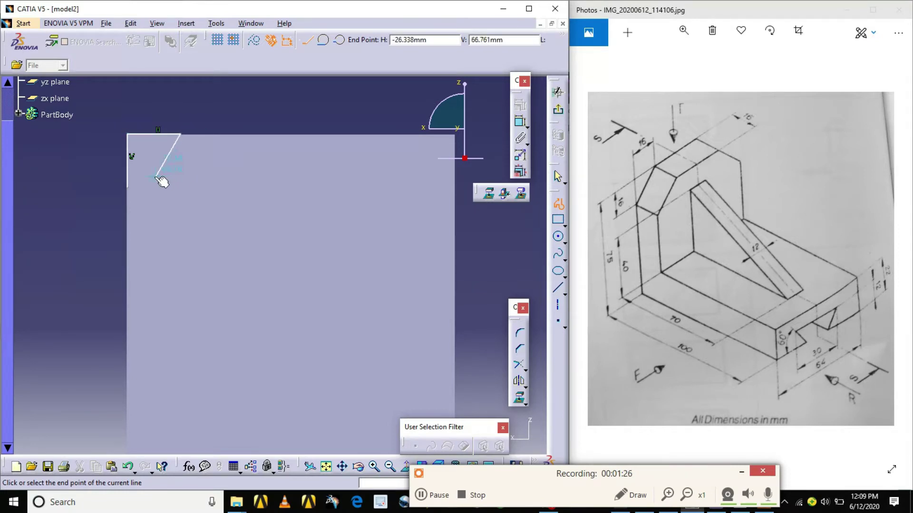
click(127, 186)
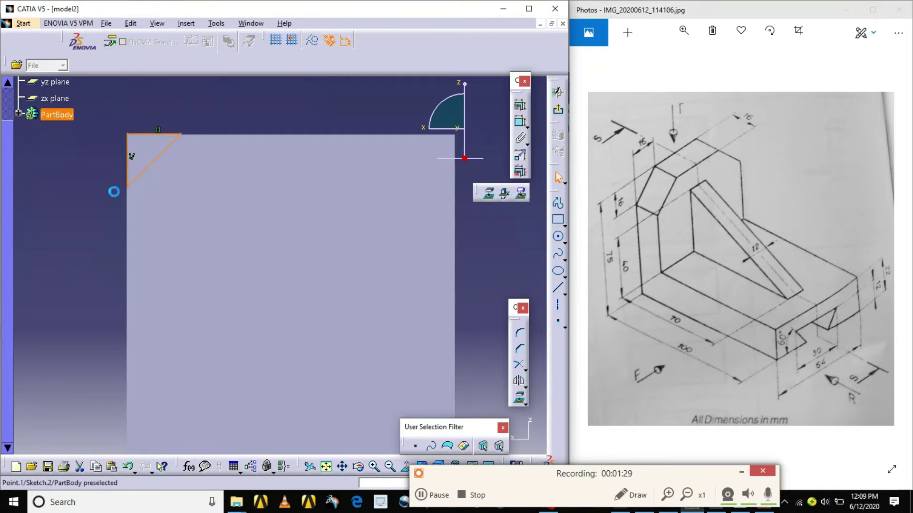
click(66, 185)
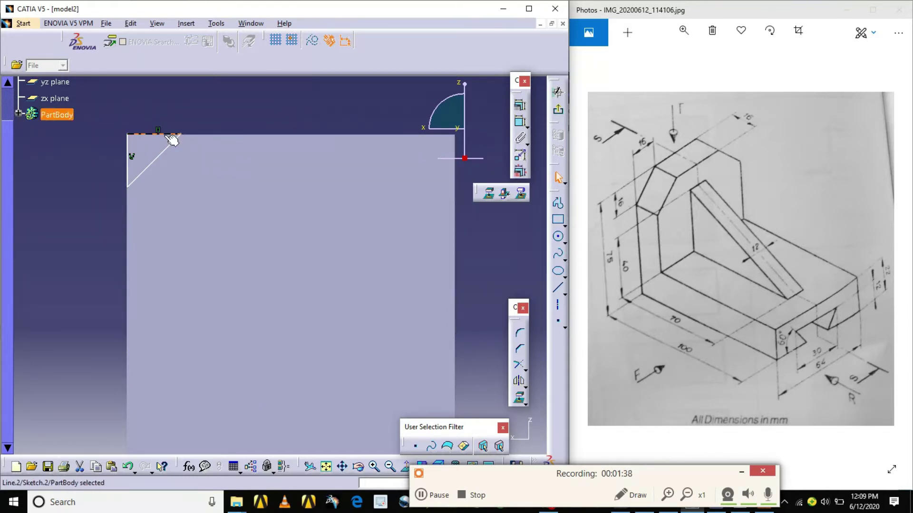
right_click(201, 135)
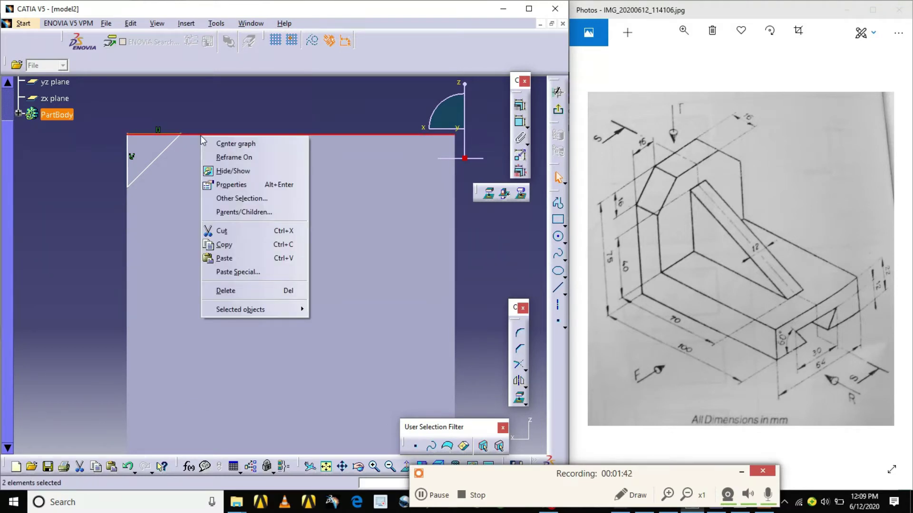
click(169, 138)
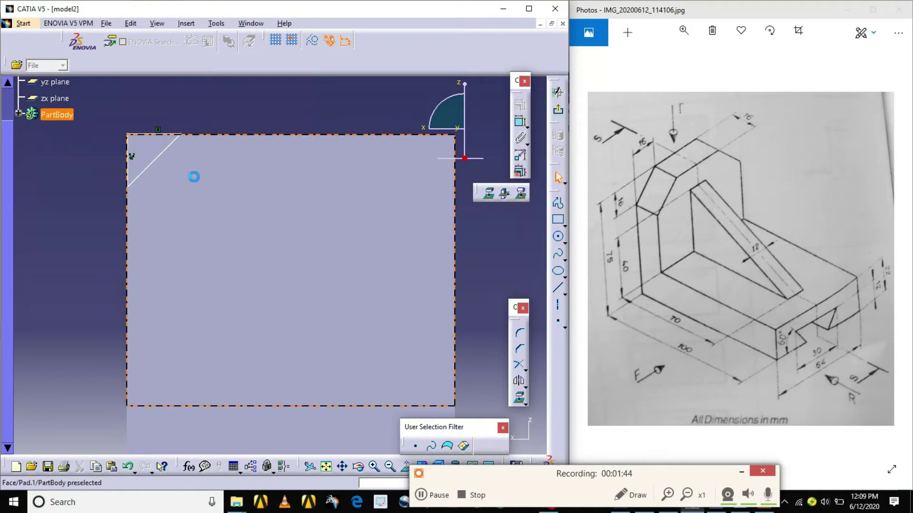
click(422, 204)
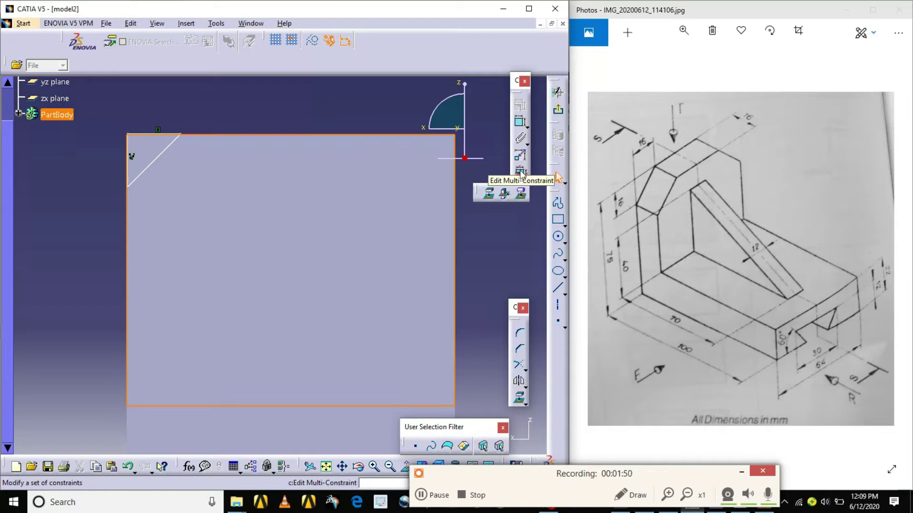
click(521, 172)
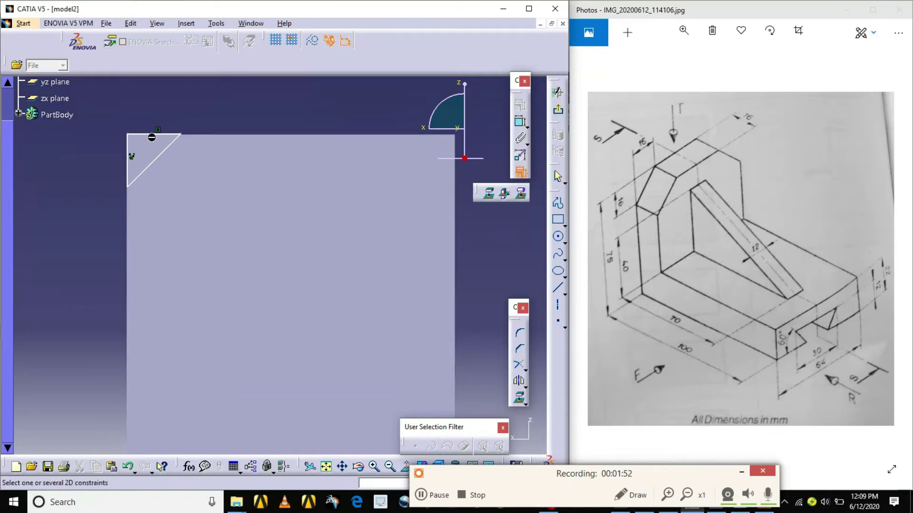
key(Escape)
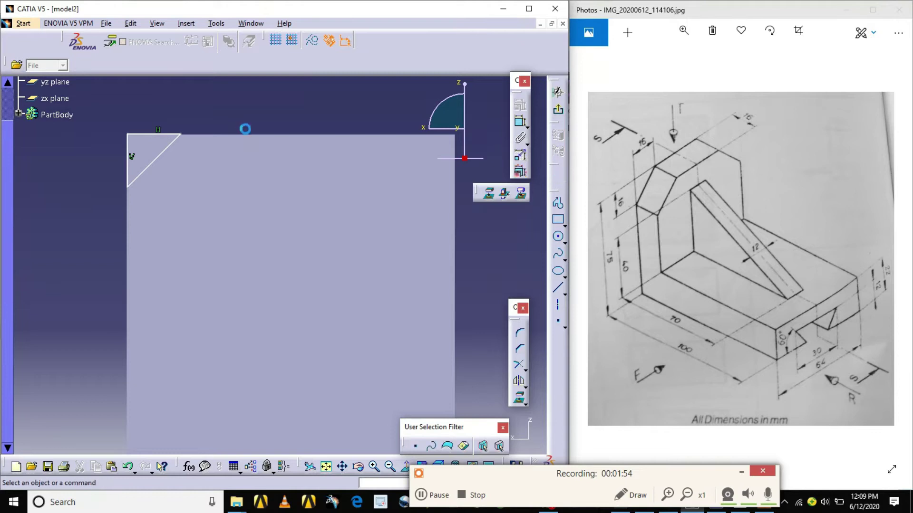
click(165, 134)
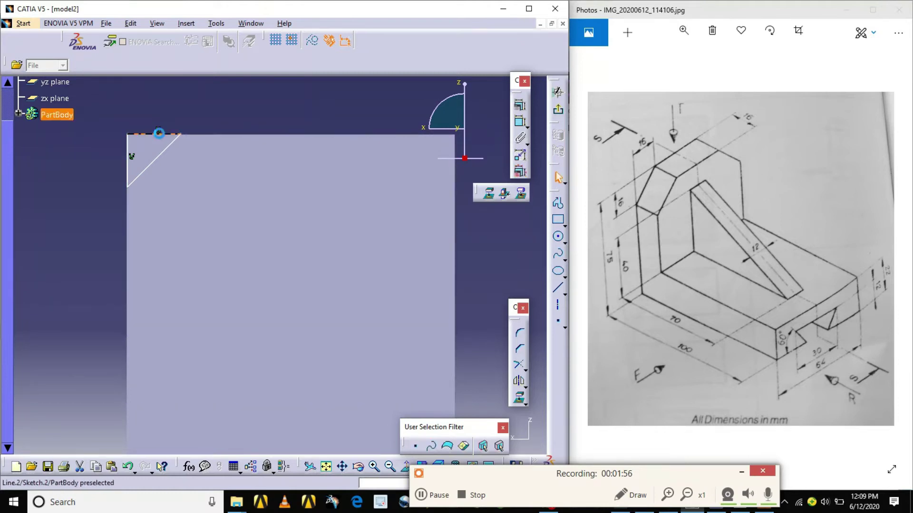
ctrl+click(216, 135)
right_click(216, 135)
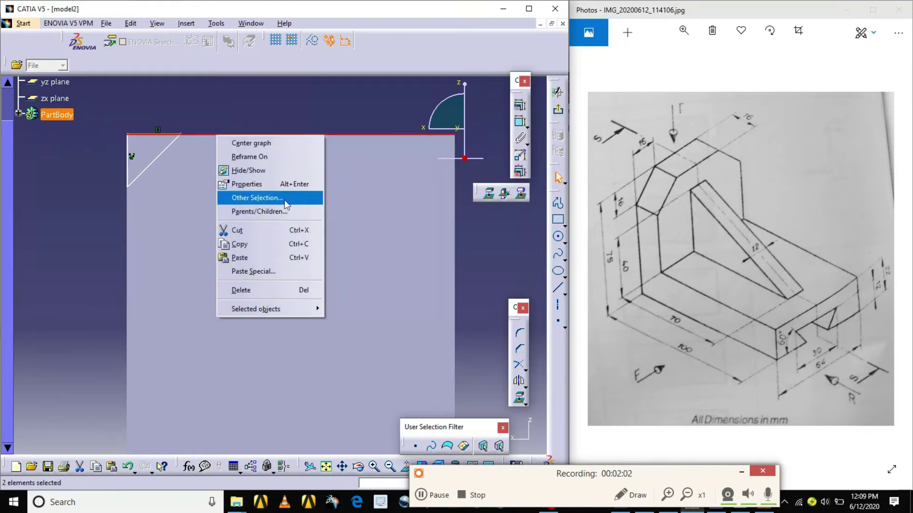
click(309, 114)
click(283, 106)
click(166, 135)
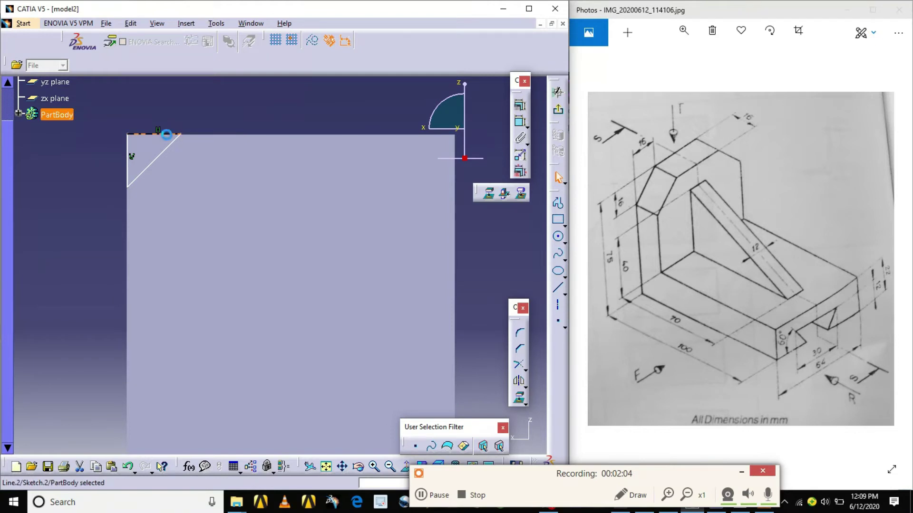
click(521, 172)
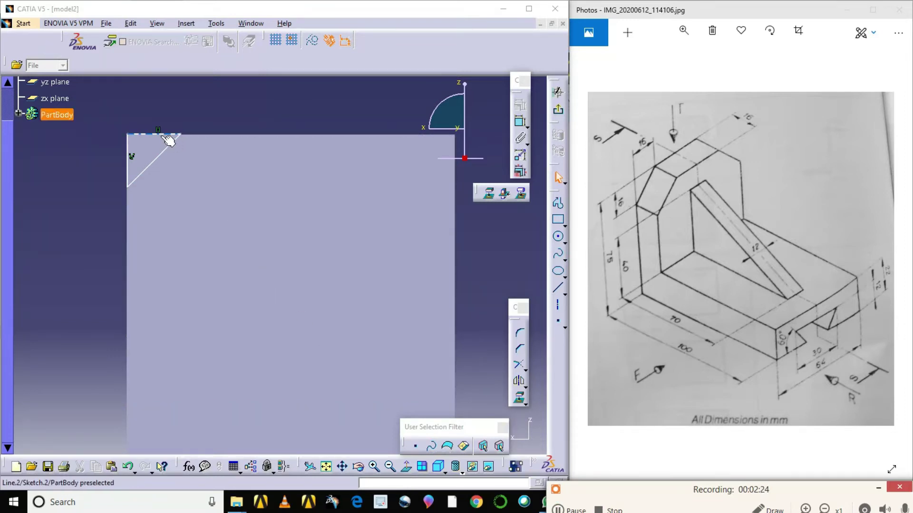
Step: Constrain the triangle's horizontal side to be coincident with the top edge of the upright's face
click(167, 139)
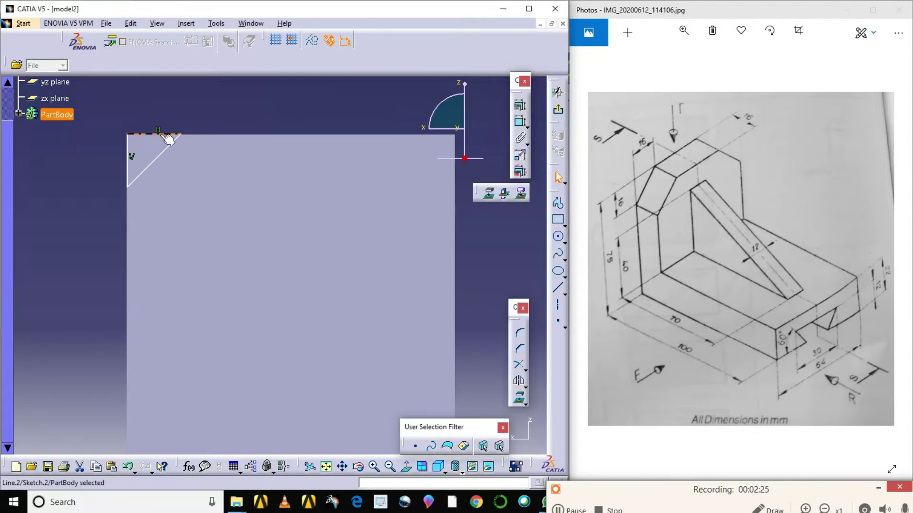
ctrl+click(259, 136)
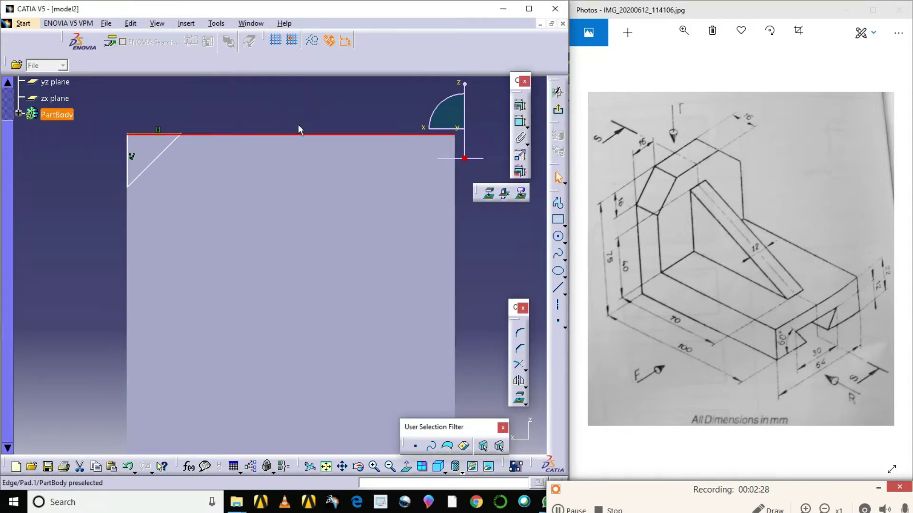
click(521, 104)
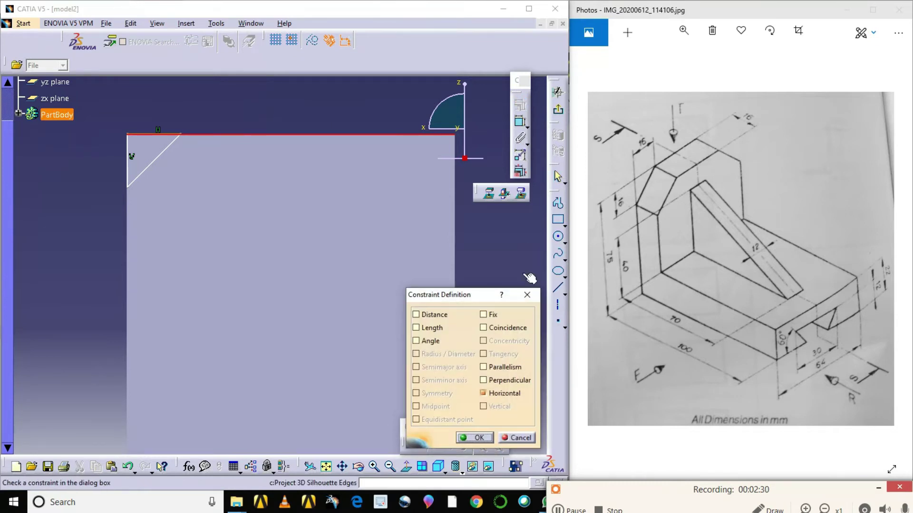
click(483, 328)
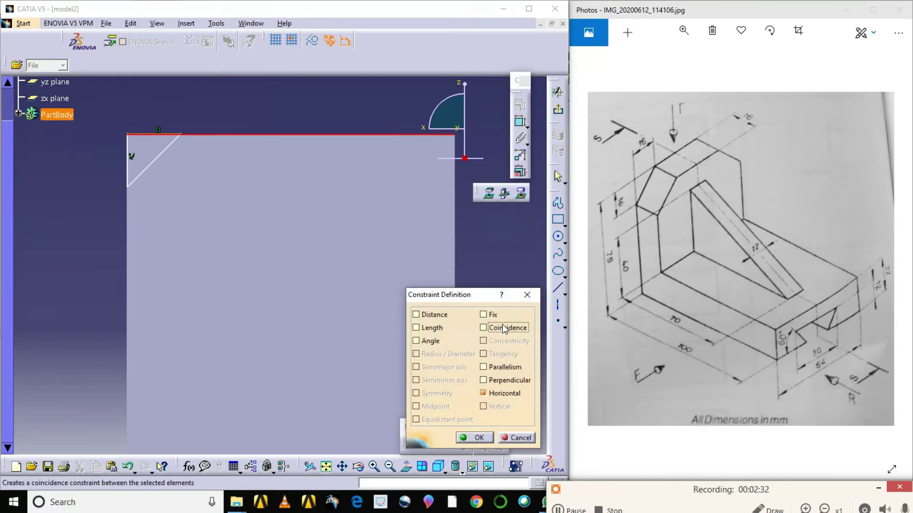
click(483, 442)
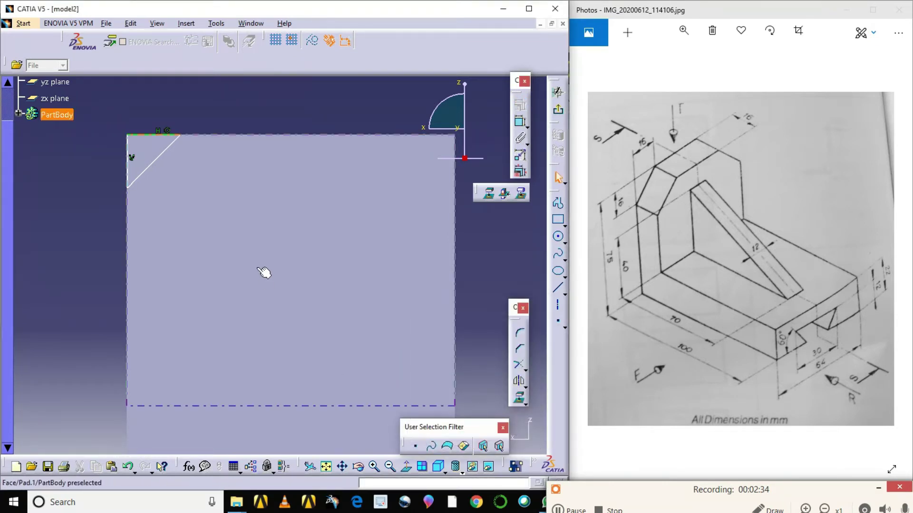
click(128, 160)
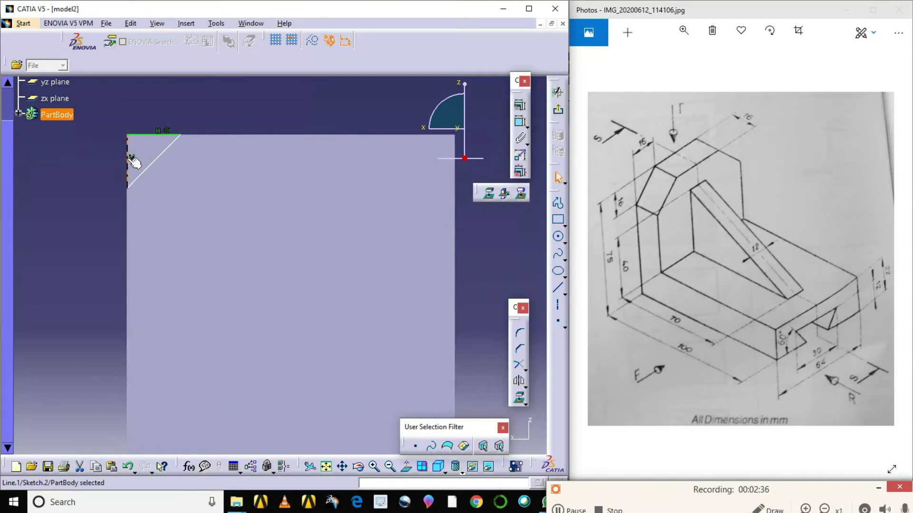
ctrl+click(128, 203)
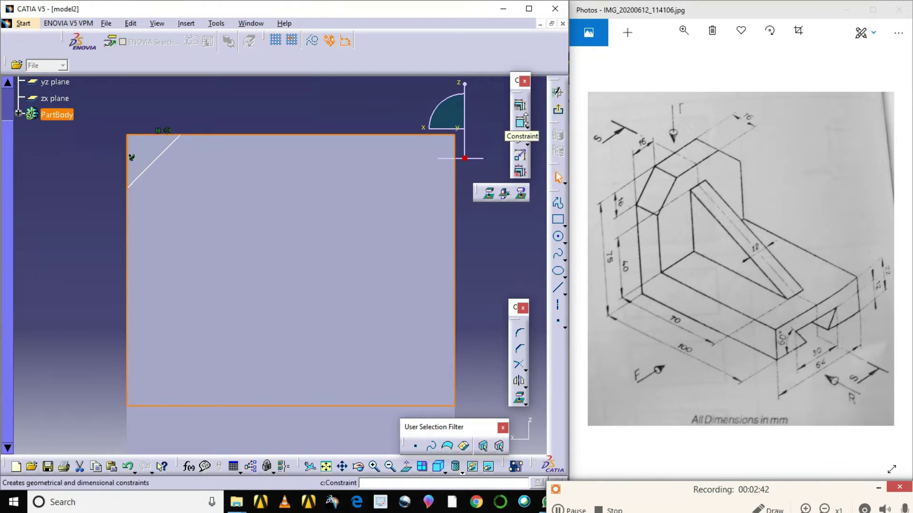
click(522, 122)
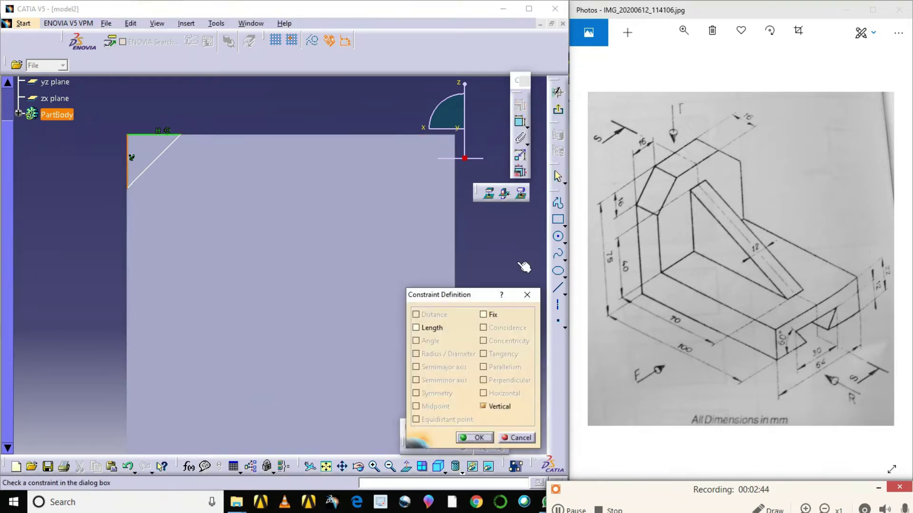
click(519, 438)
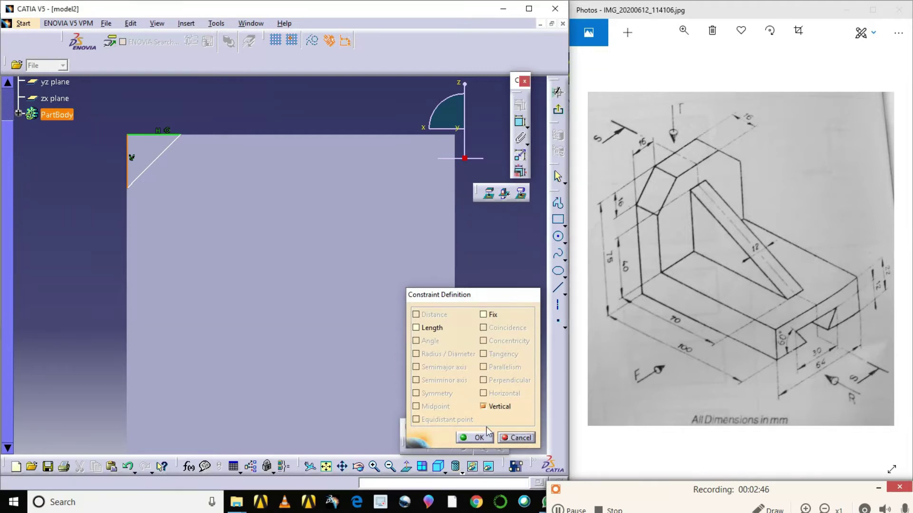
Step: Constrain the triangle's vertical side to be coincident with the adjacent vertical edge of the upright's face
click(127, 157)
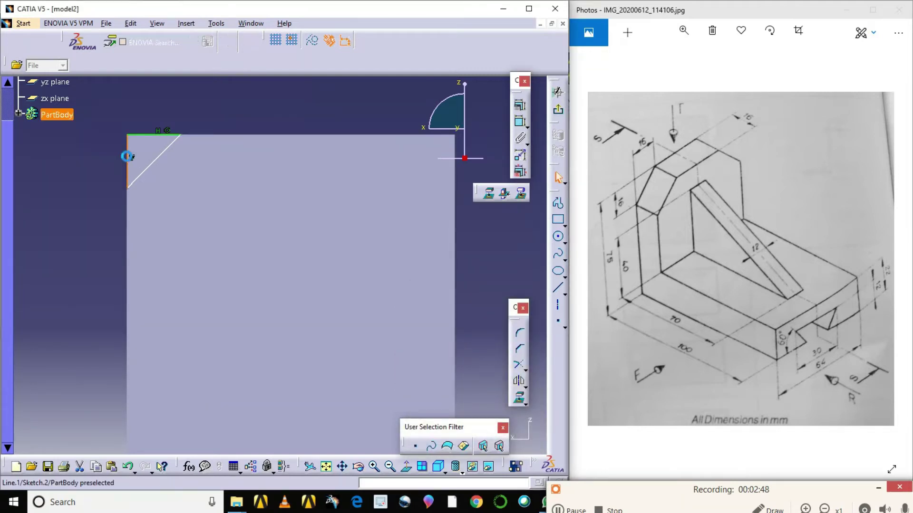
click(127, 203)
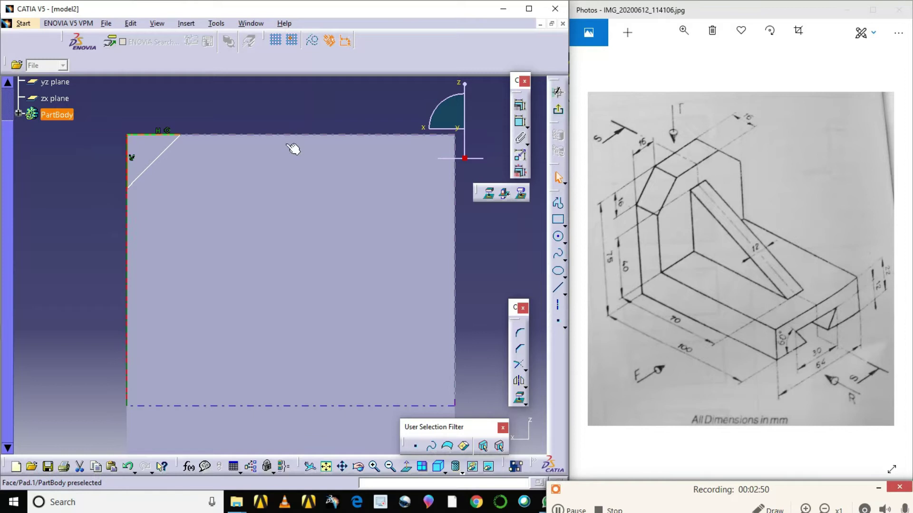
click(521, 105)
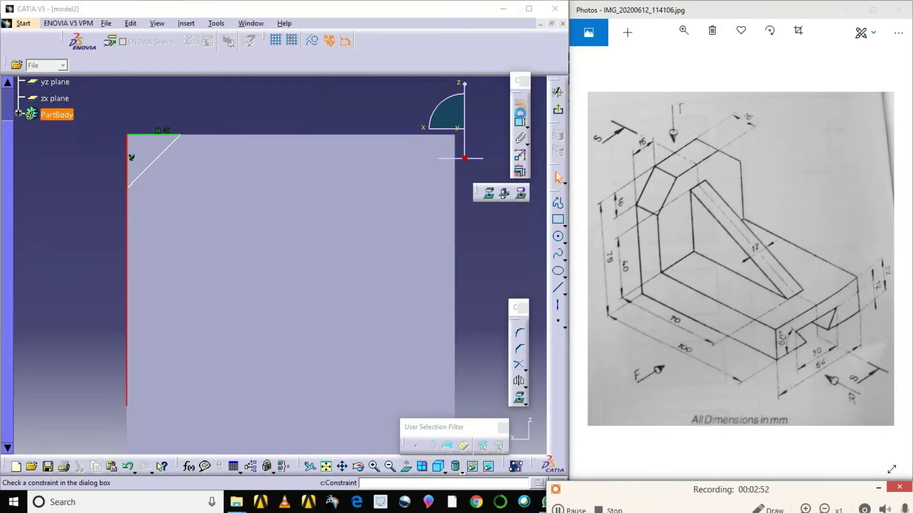
click(503, 328)
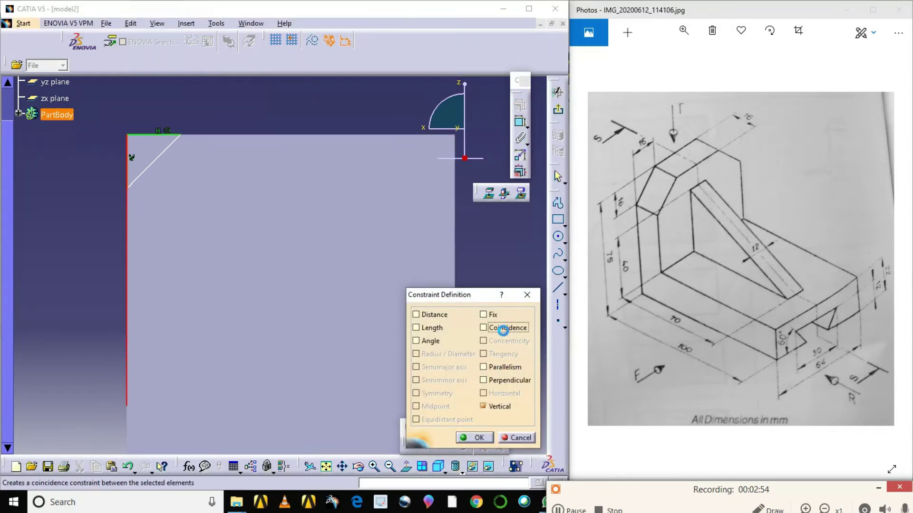
click(474, 438)
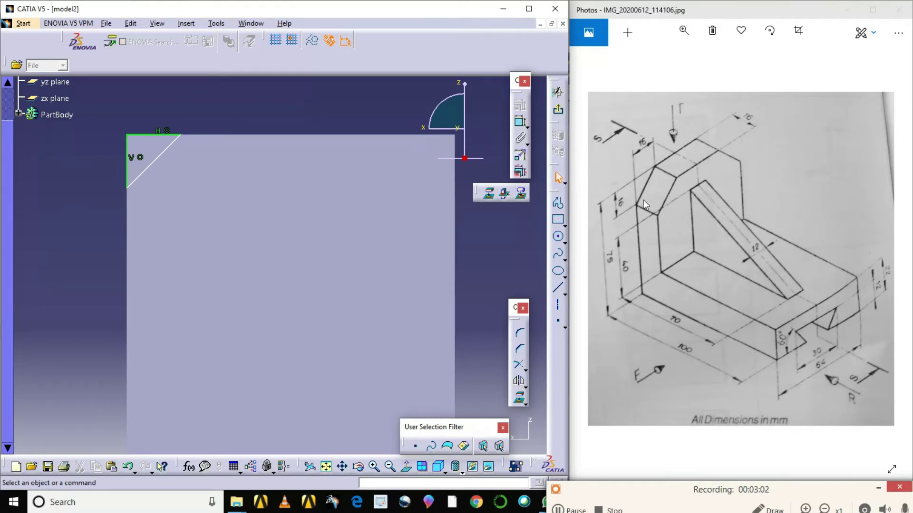
Step: Dimension the height of the triangle's vertical leg and set it to 16 mm
click(520, 121)
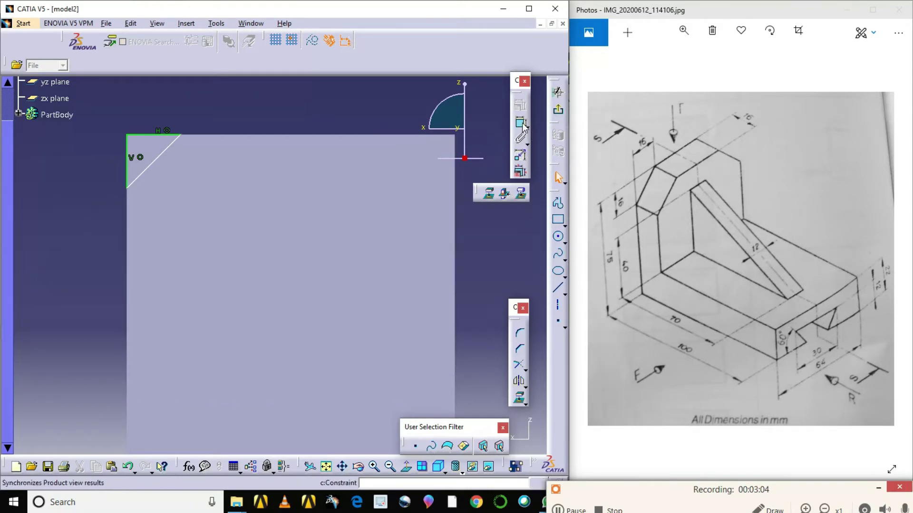
click(126, 189)
click(129, 136)
click(101, 155)
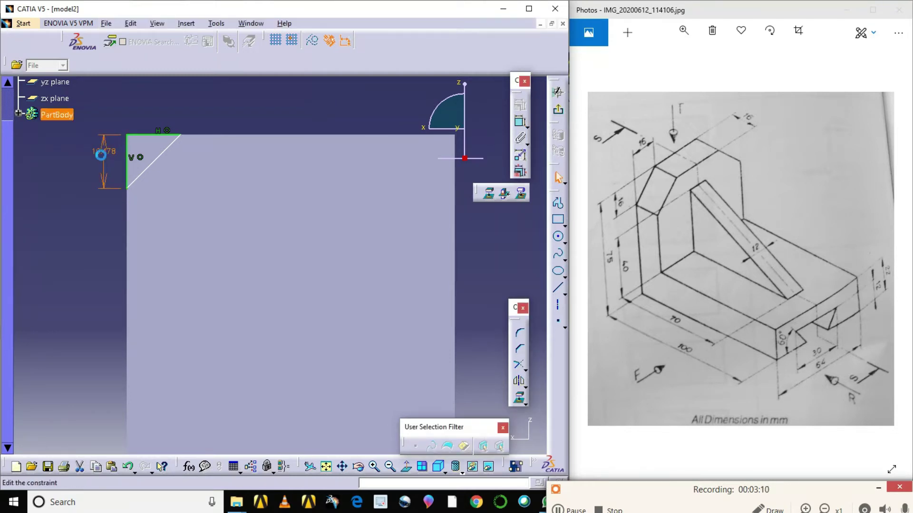
double_click(103, 157)
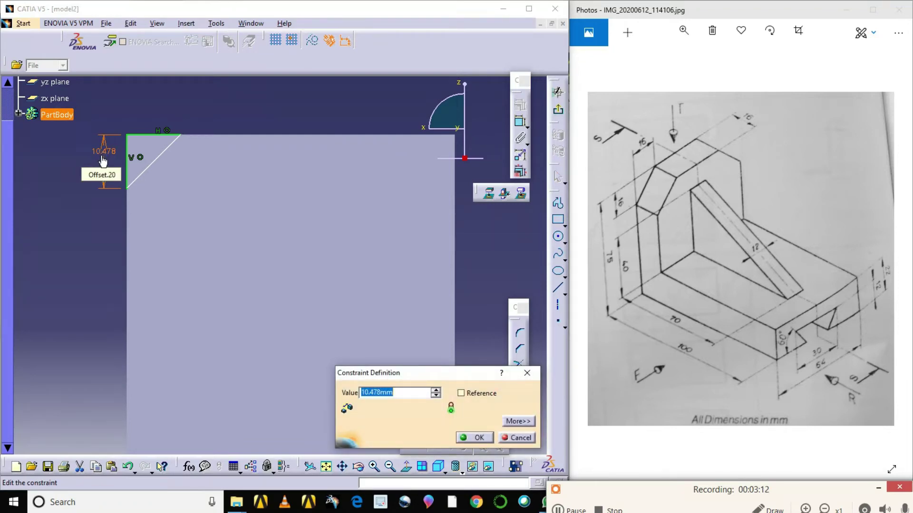
text(16)
key(Return)
click(85, 180)
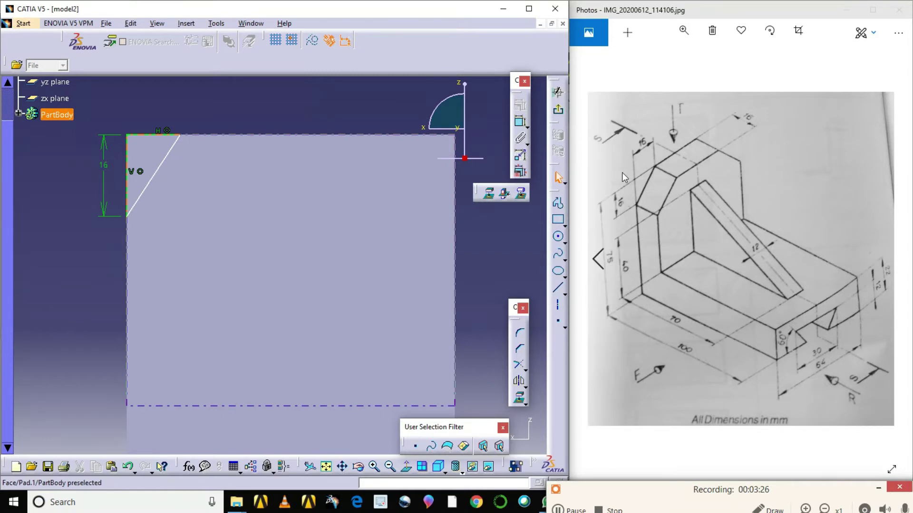
Step: Dimension the length of the triangle's horizontal leg along the top edge and set it to 16 mm
click(521, 121)
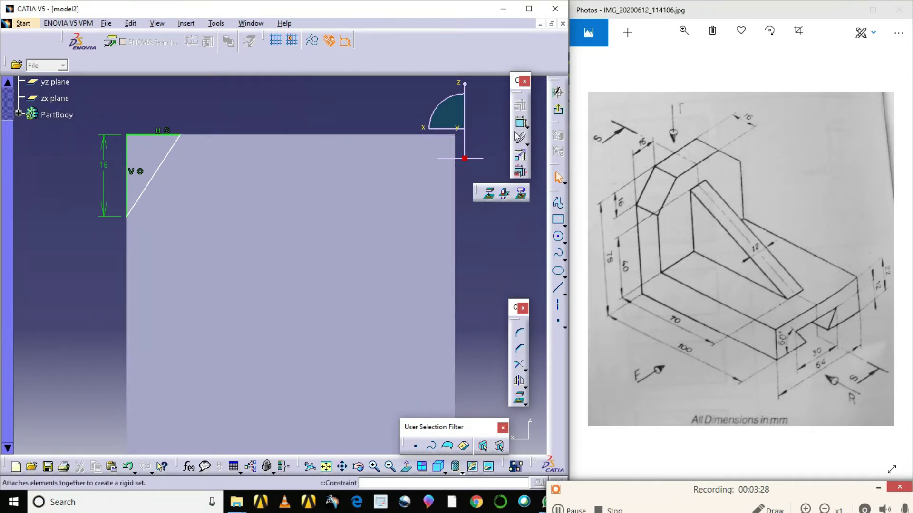
click(155, 135)
click(151, 95)
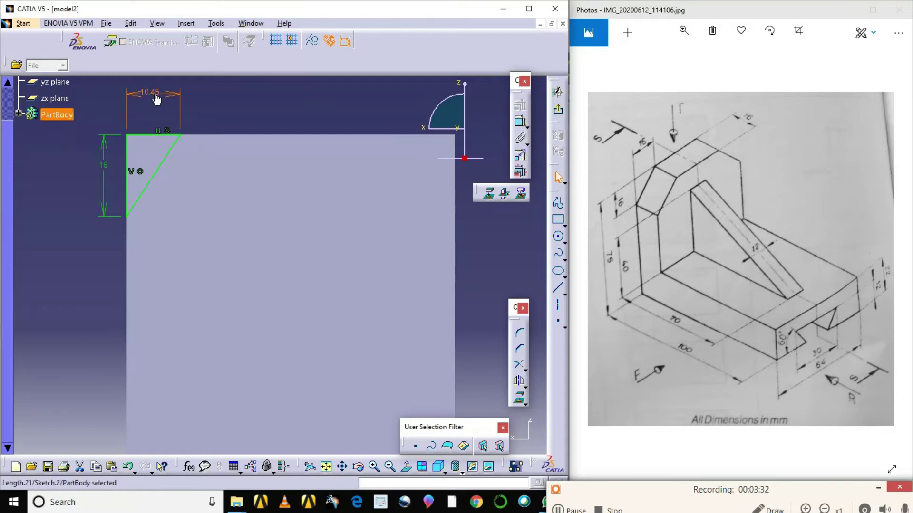
double_click(155, 93)
text(16)
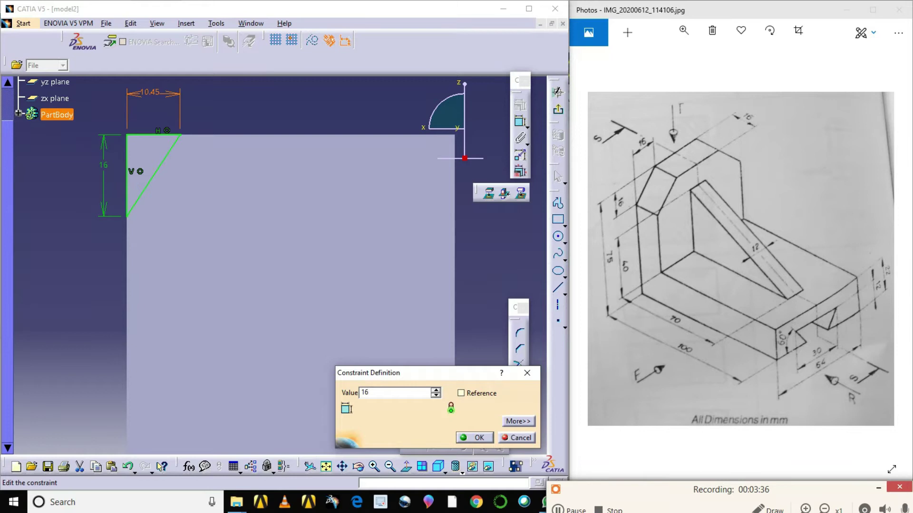
key(Return)
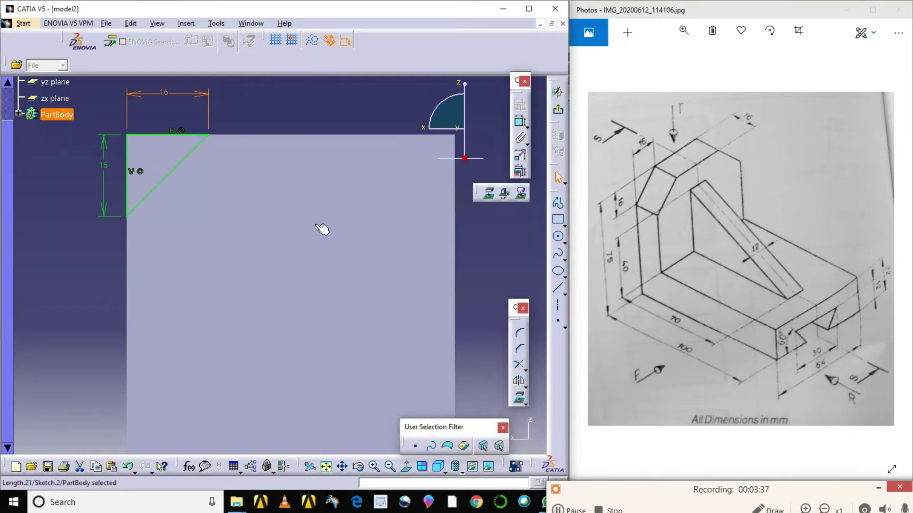
click(95, 269)
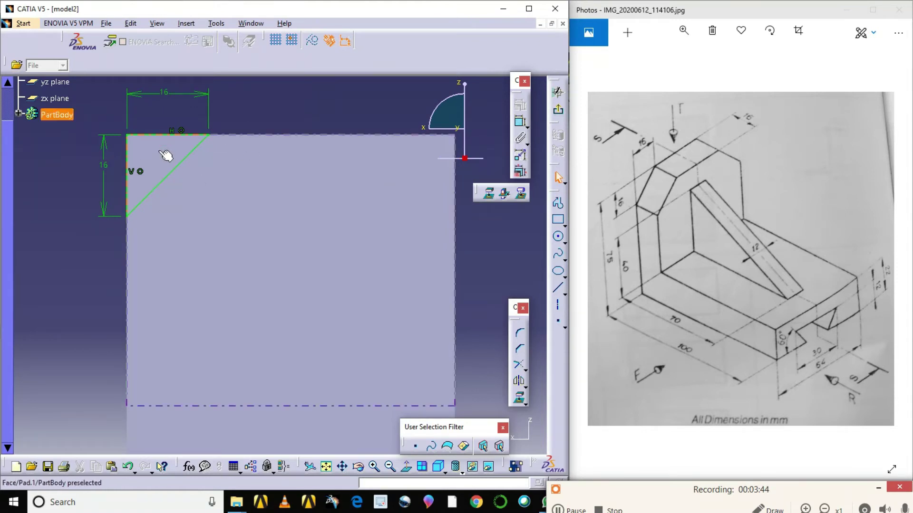
Step: Exit the sketch and cut the triangular profile through the upright as a pocket with the Up to next limit
click(559, 112)
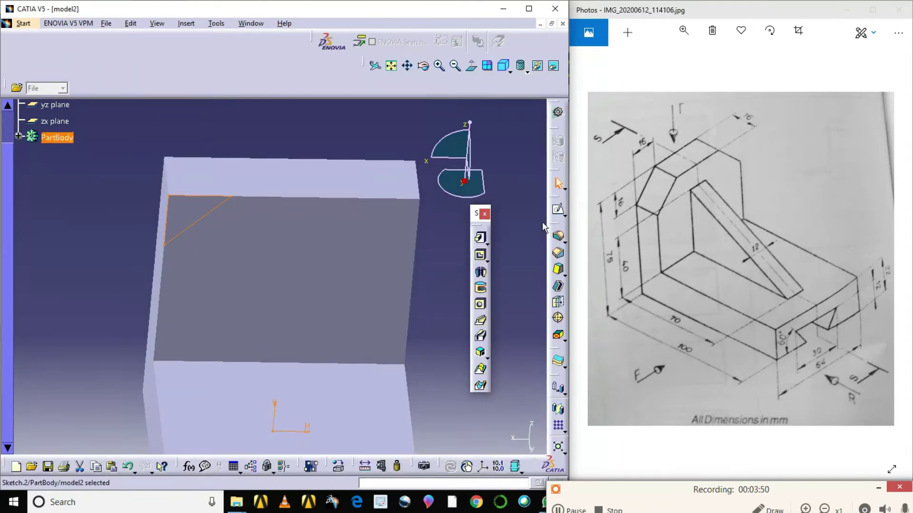
click(482, 258)
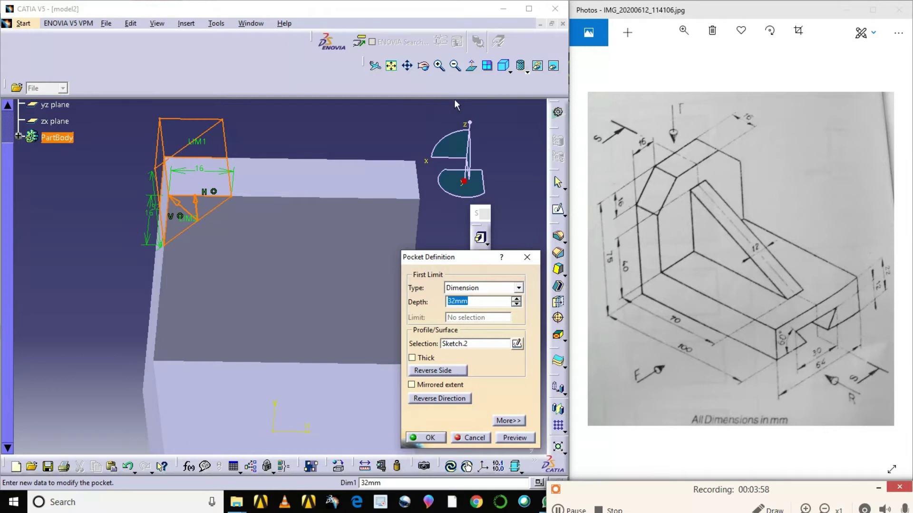
click(424, 67)
drag(62, 228, 236, 302)
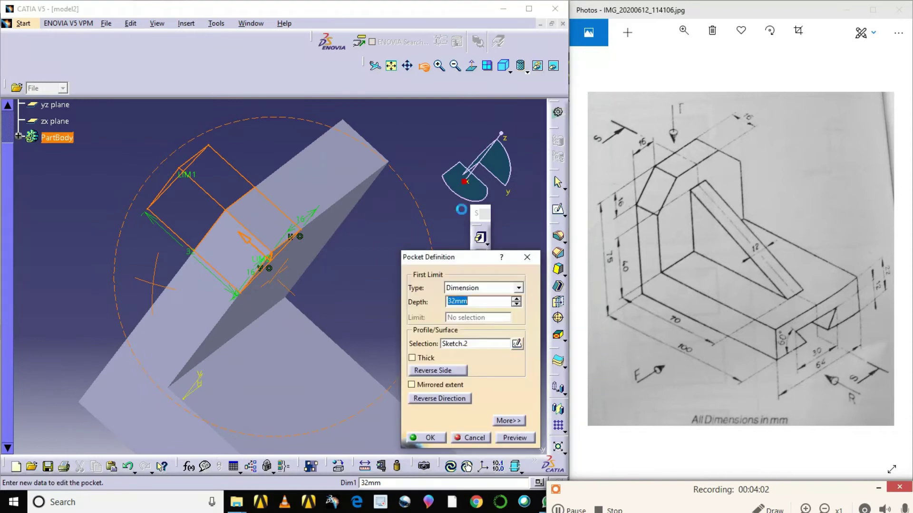
click(484, 288)
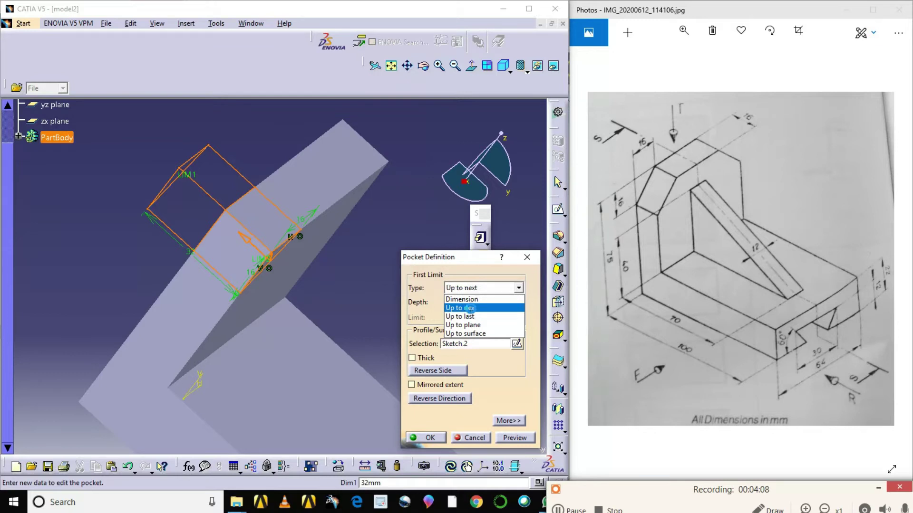
click(472, 309)
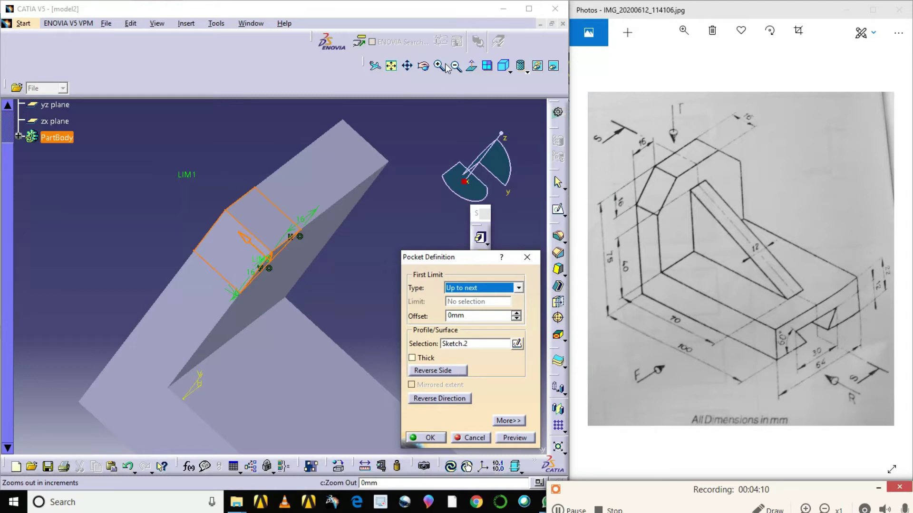
click(423, 66)
drag(196, 250, 172, 312)
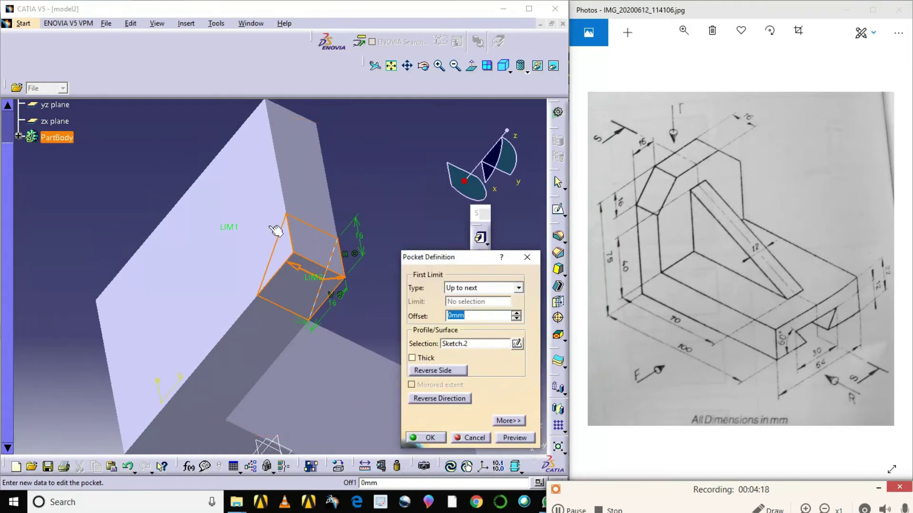
click(515, 438)
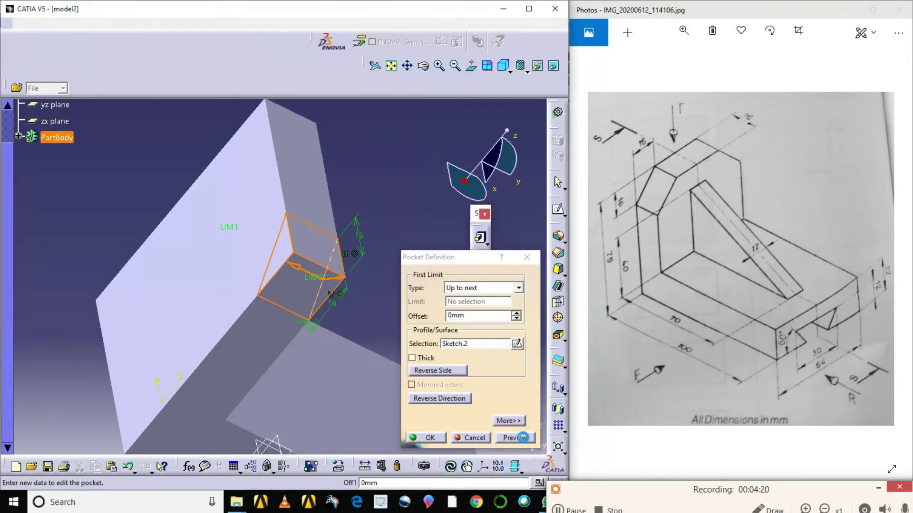
click(428, 438)
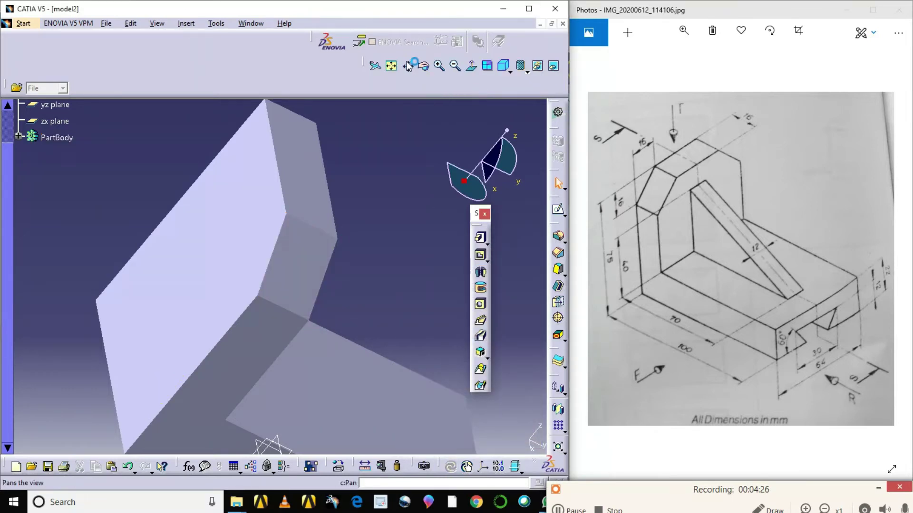
Step: Mirror the triangular corner pocket about the yz plane onto the upright's opposite top corner
click(423, 66)
drag(399, 205, 211, 261)
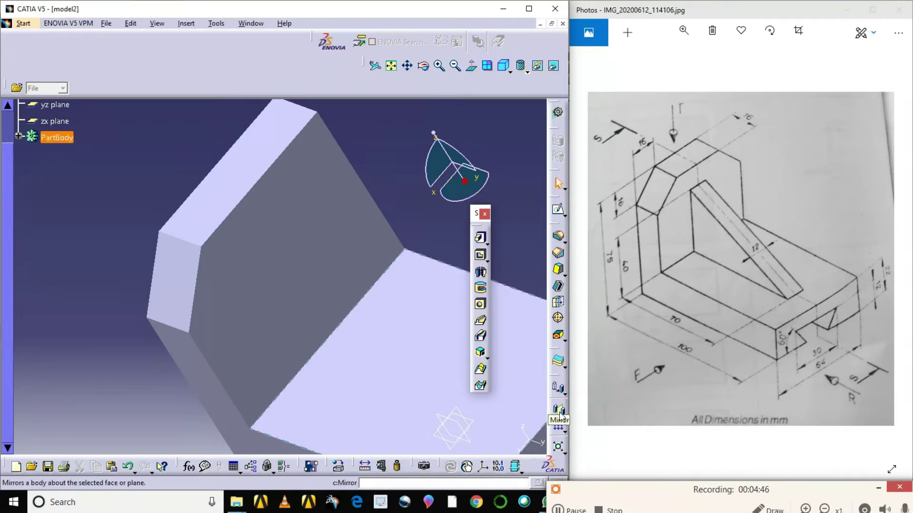
click(559, 411)
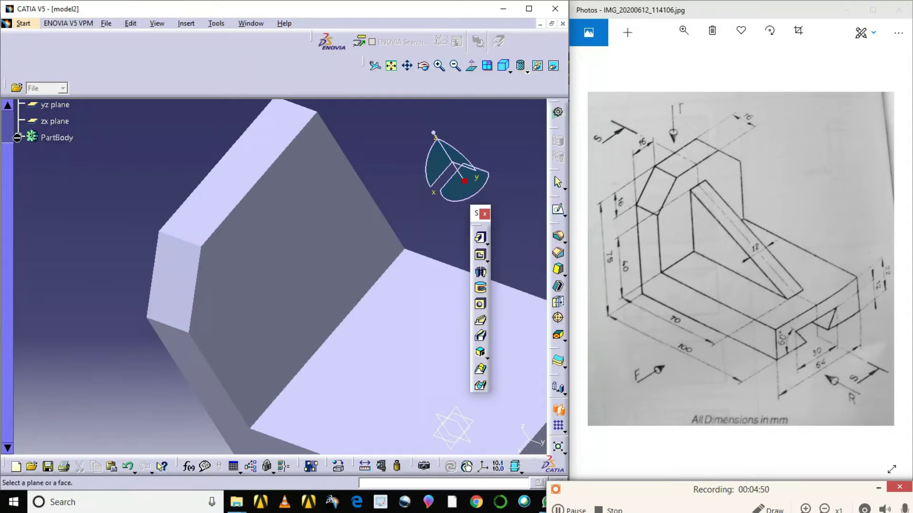
click(18, 137)
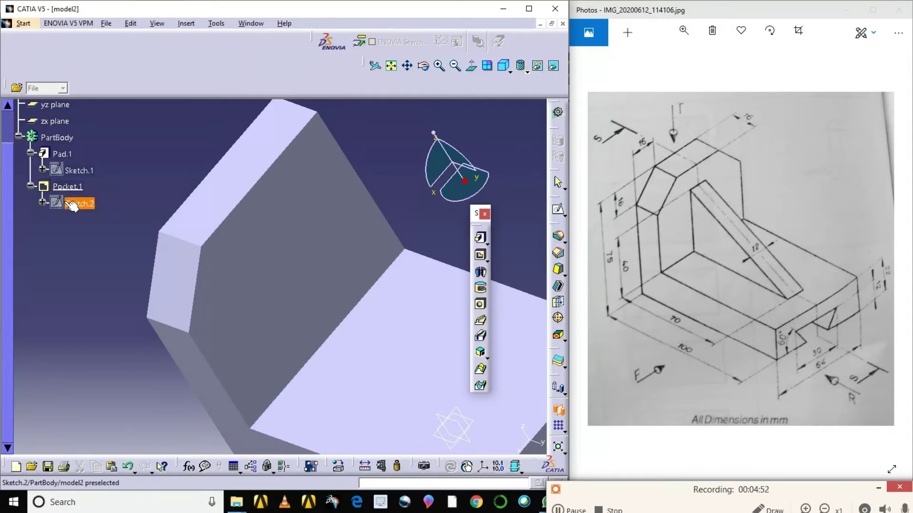
click(69, 188)
click(558, 301)
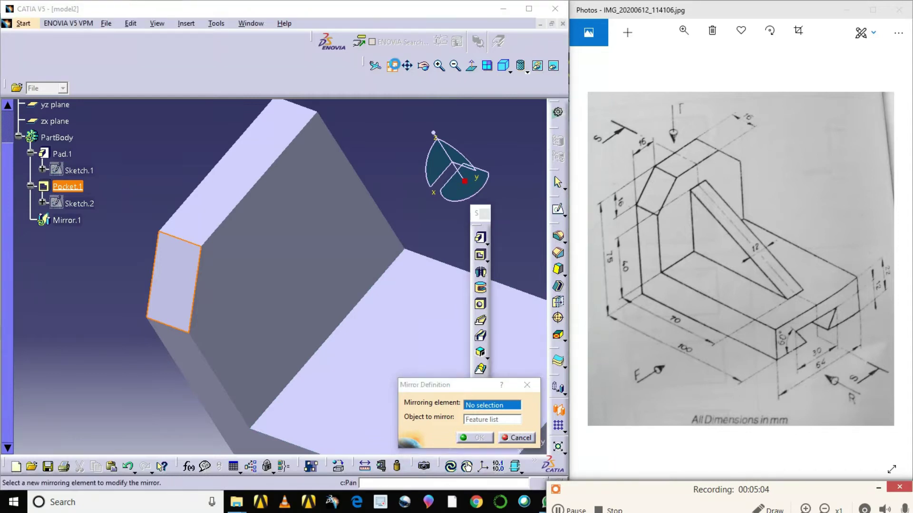
click(393, 67)
click(316, 328)
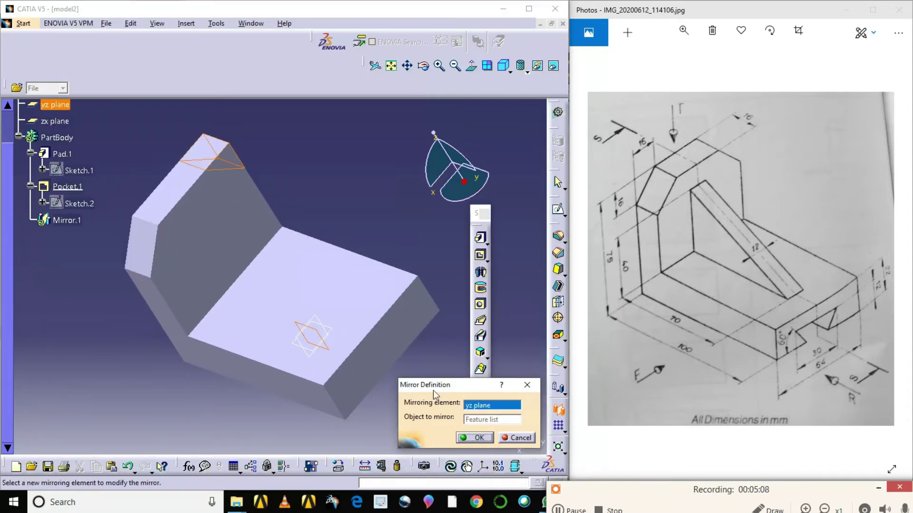
click(474, 438)
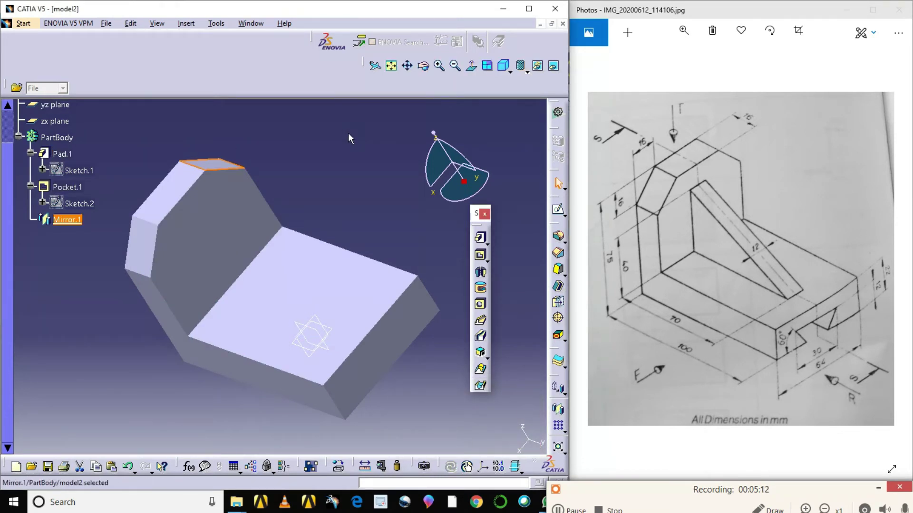
Step: Delete the mirror feature of the corner pocket
click(347, 150)
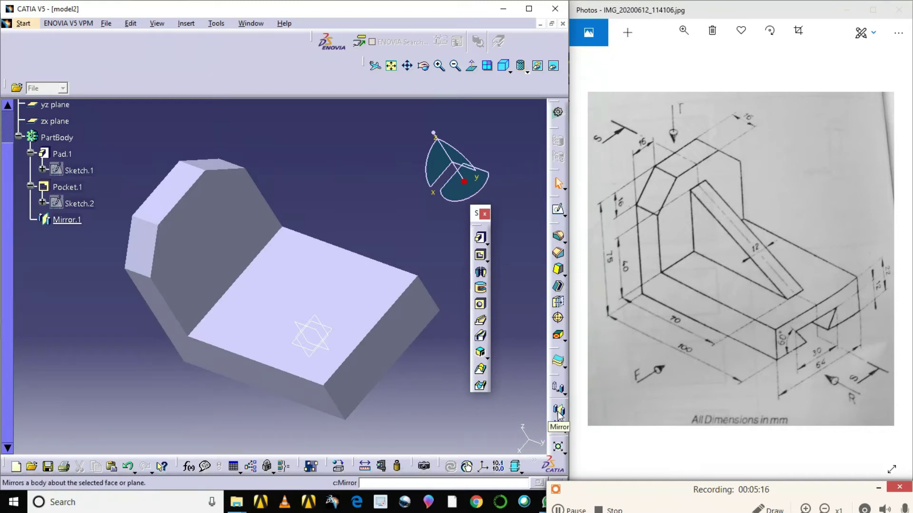
click(542, 378)
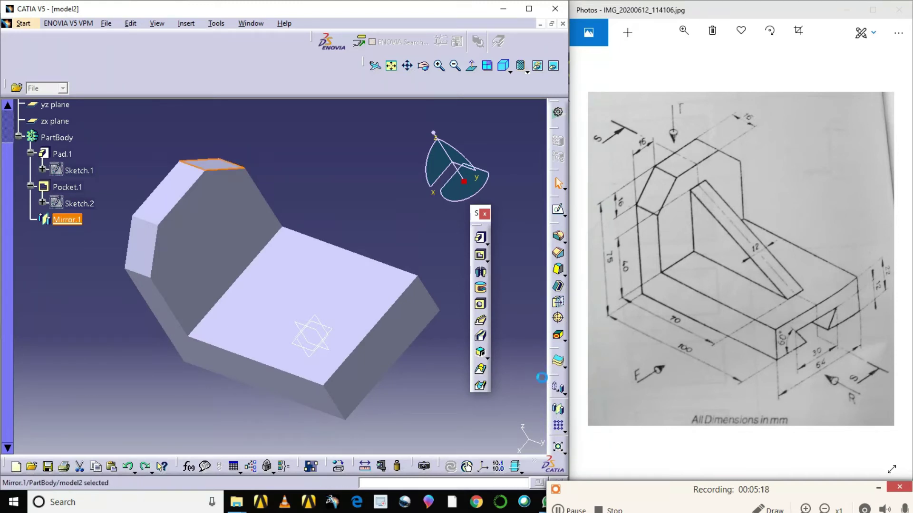
key(Delete)
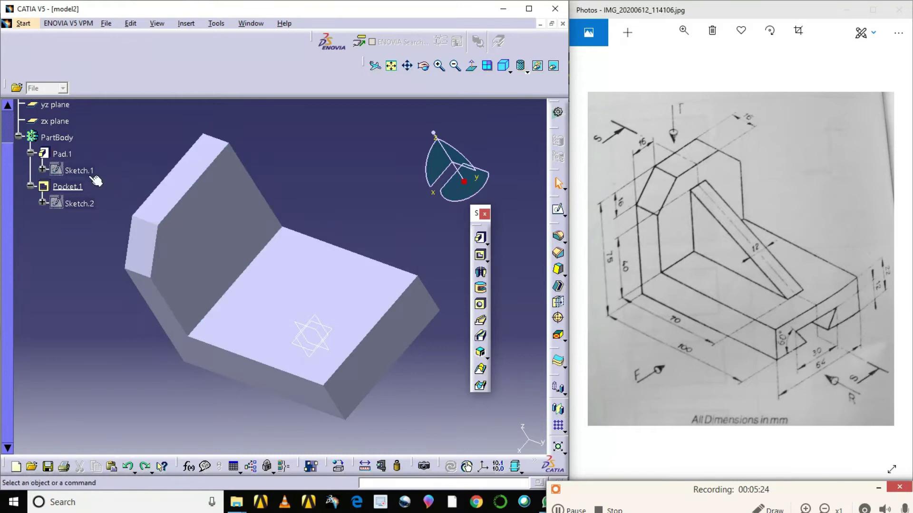
Step: Recreate the mirror of the triangular corner pocket, using the yz plane as the mirroring element
click(70, 186)
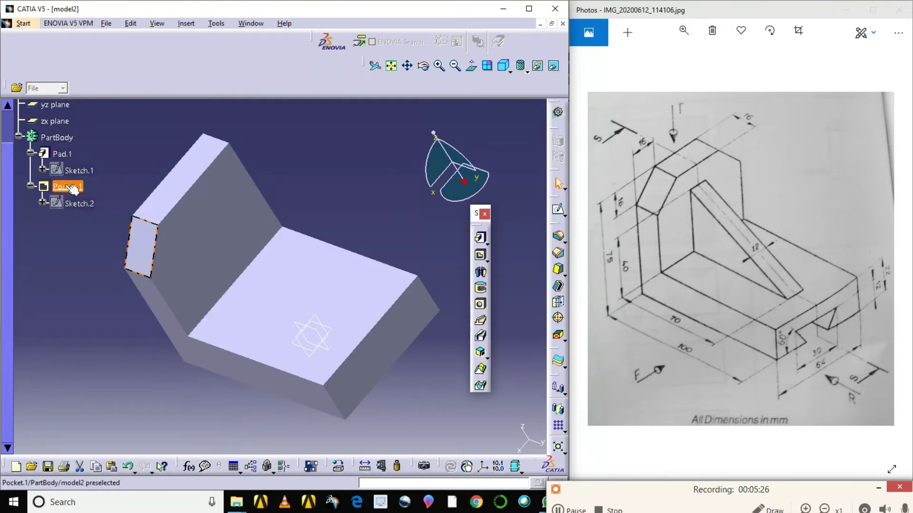
click(558, 410)
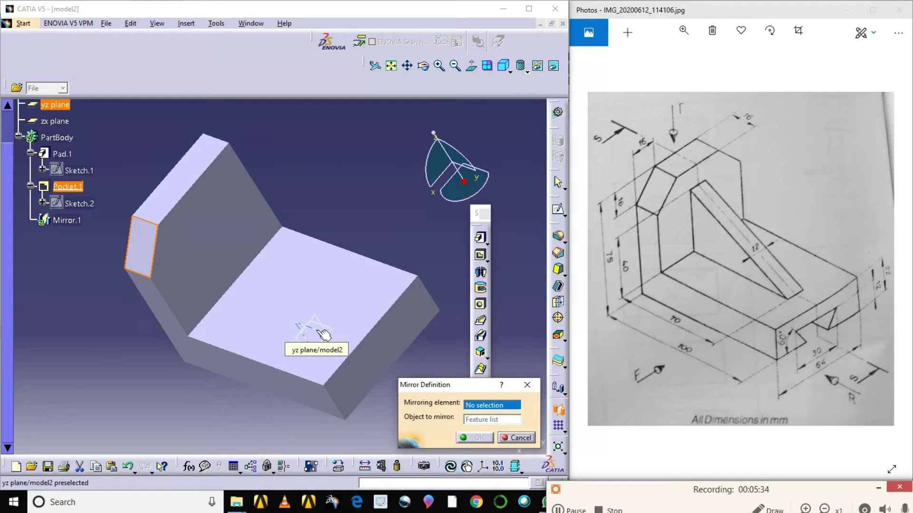
click(321, 333)
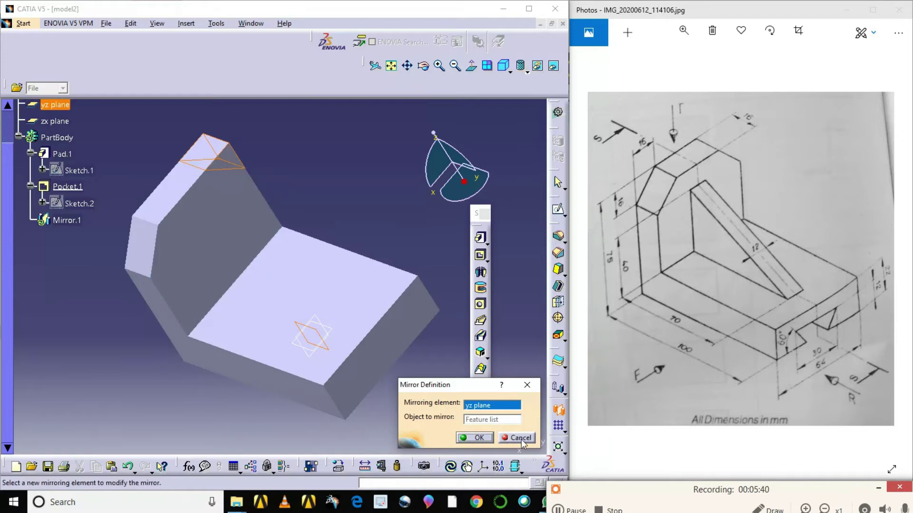
click(476, 437)
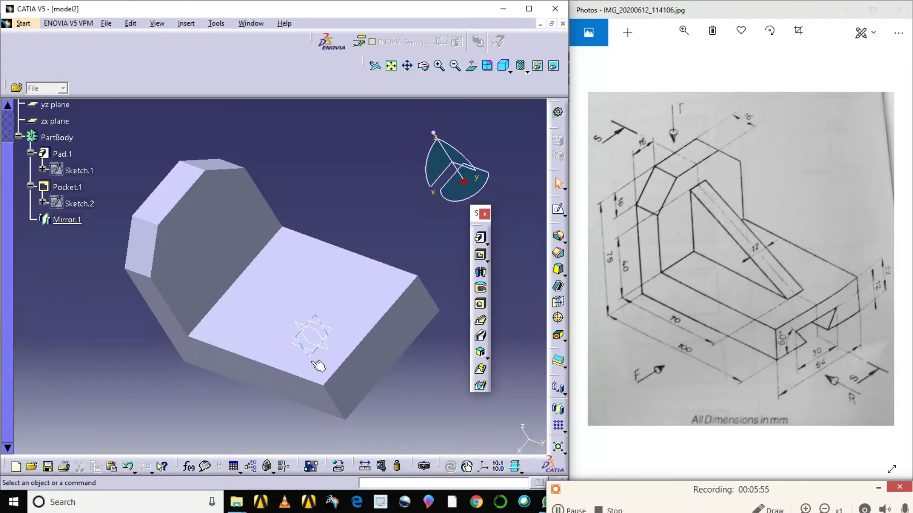
click(397, 345)
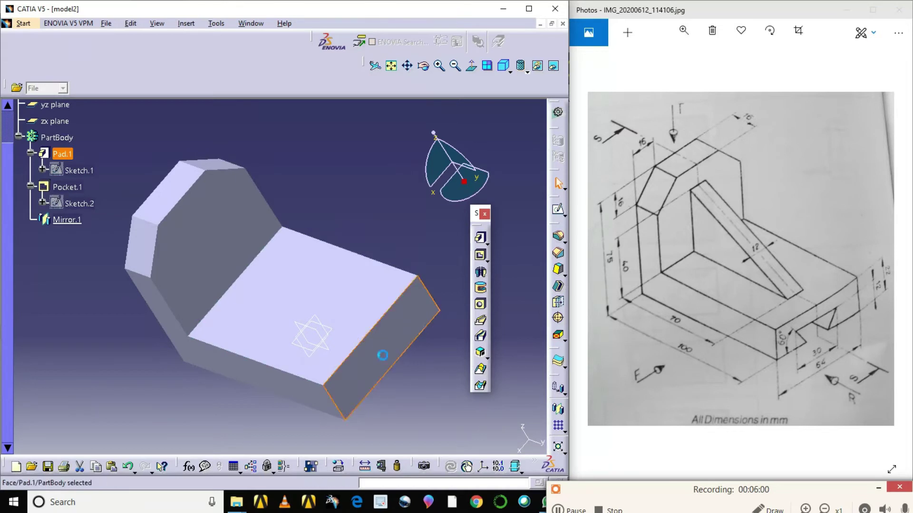
click(560, 210)
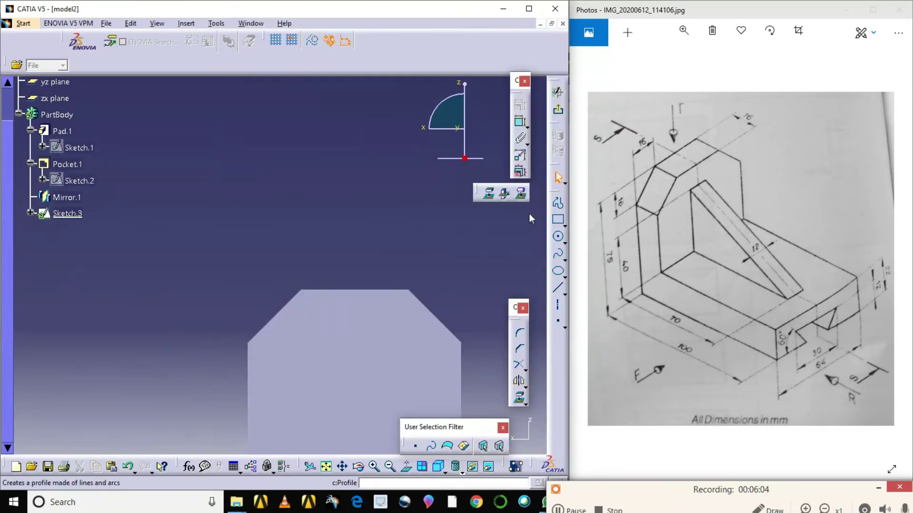
click(328, 470)
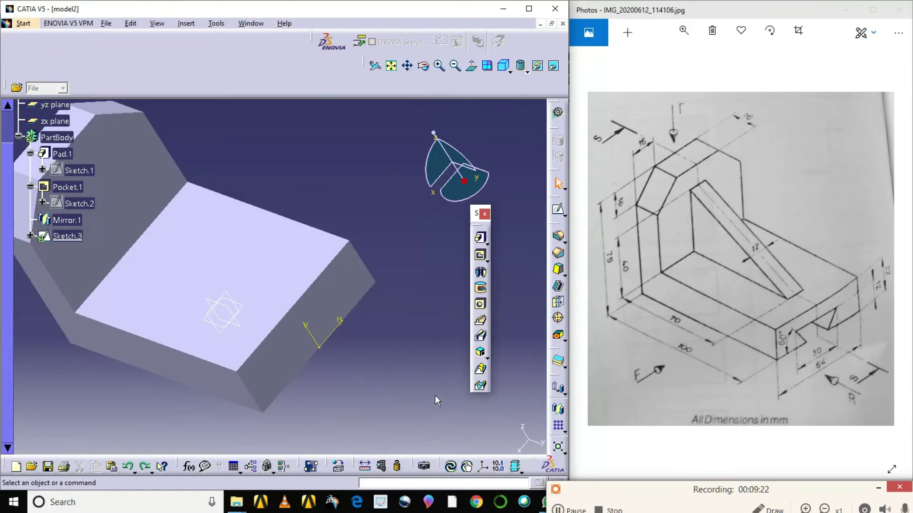
Step: Sketch an open three-line dovetail profile on the base's end face, rising from the bottom edge, with a top line about 45 mm long
click(321, 299)
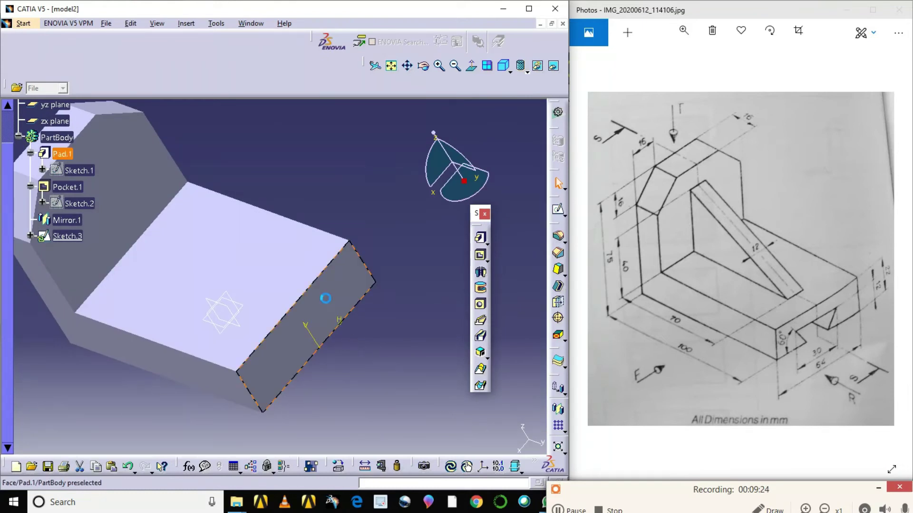
click(558, 209)
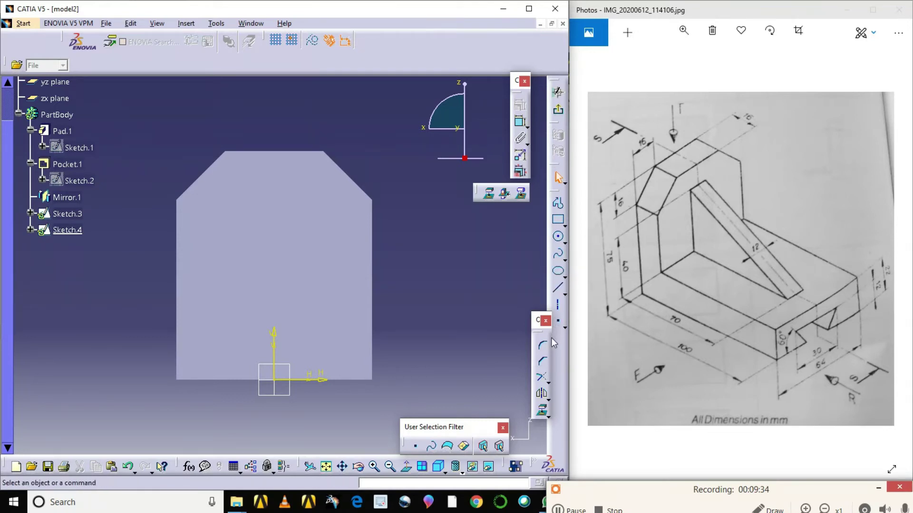
click(557, 203)
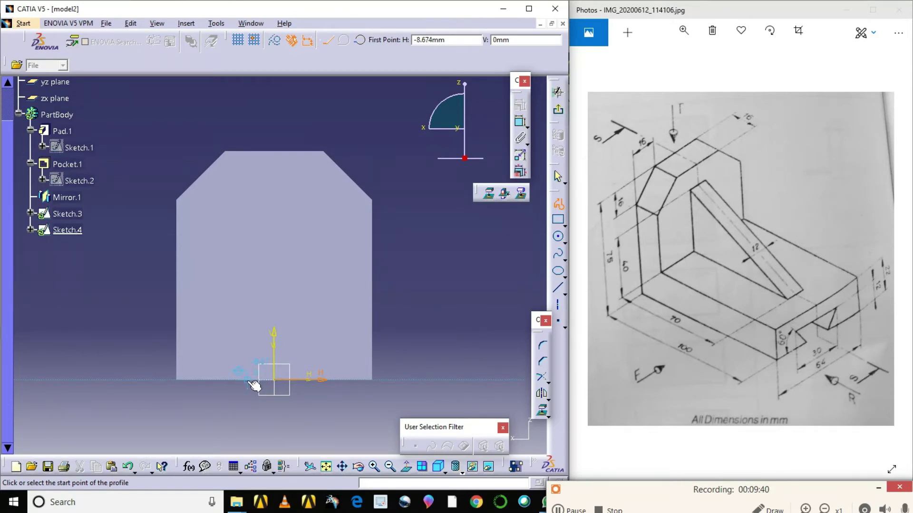
click(251, 380)
click(211, 336)
click(347, 336)
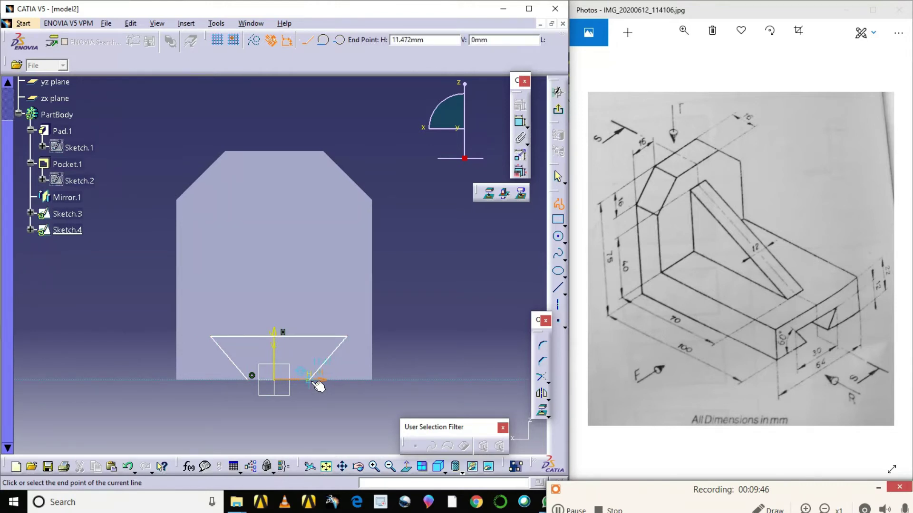
click(313, 379)
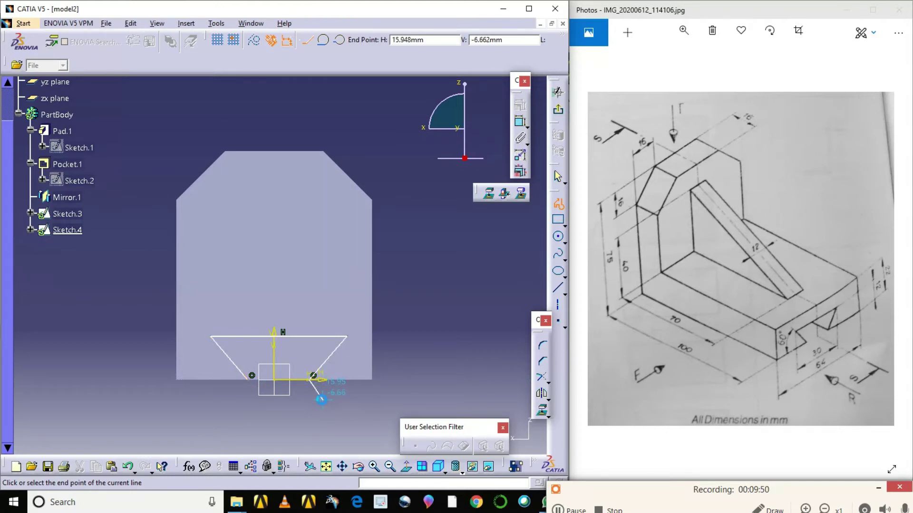
key(Escape)
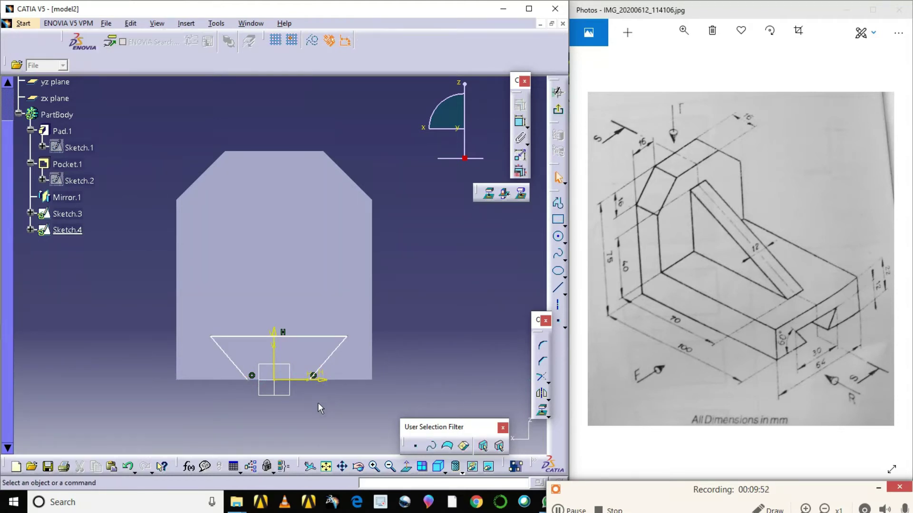
Step: Dimension the length of the dovetail profile's top line and set it to 30 mm
click(375, 467)
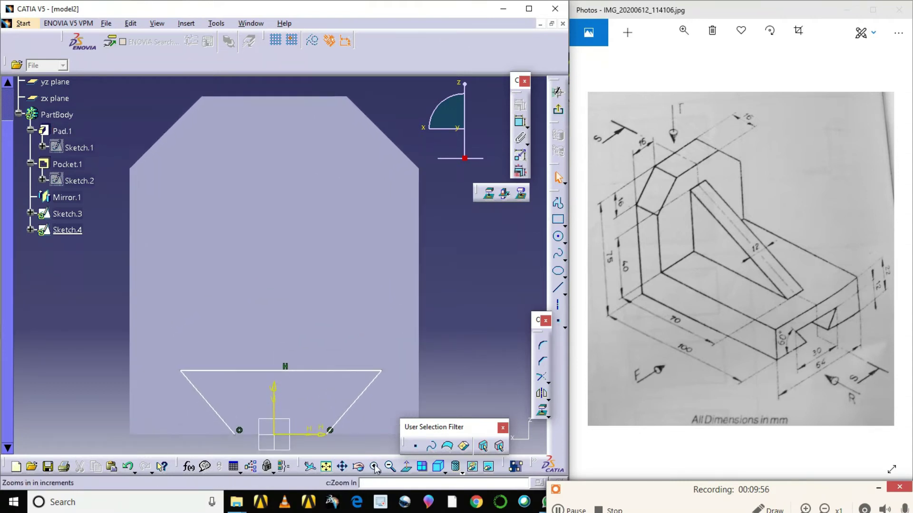
click(375, 466)
click(330, 468)
click(342, 466)
drag(344, 395, 328, 128)
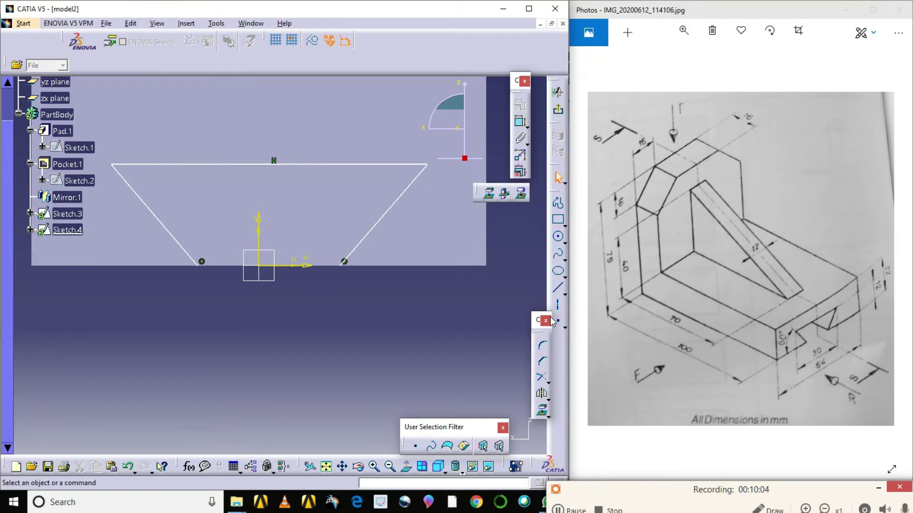
click(520, 121)
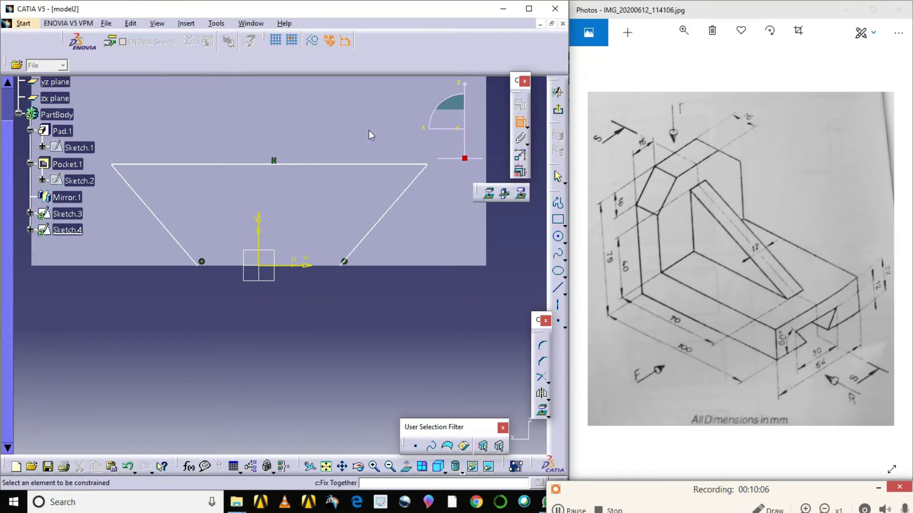
click(301, 164)
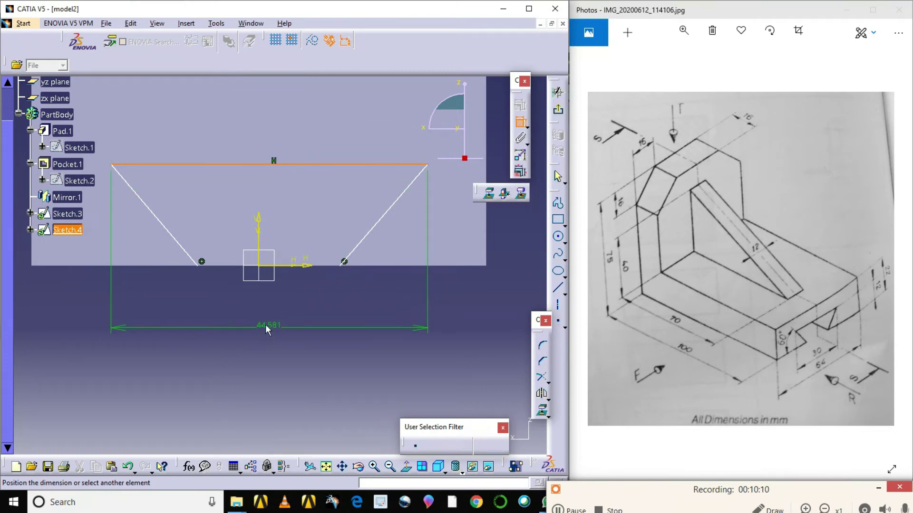
click(265, 323)
double_click(265, 323)
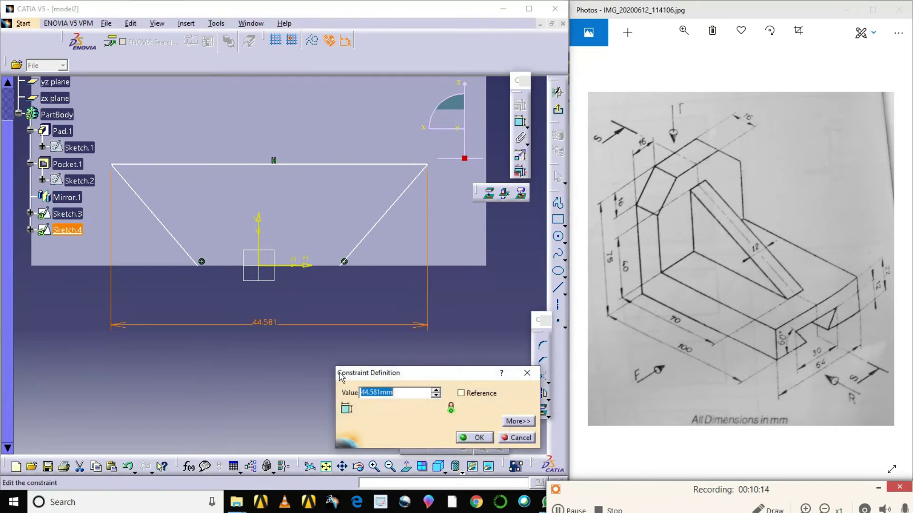
text(30)
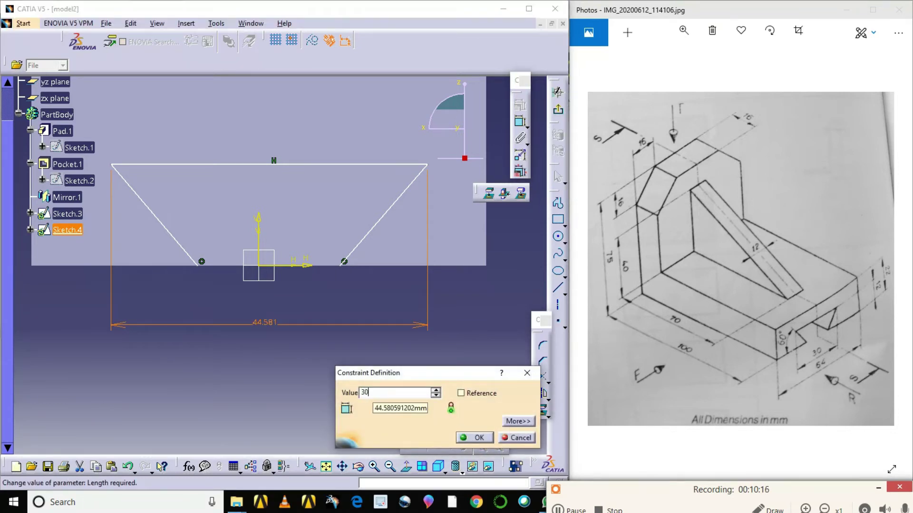
key(Return)
click(401, 323)
Step: Pull the lower end of the profile's right side line outward along the bottom edge and try to add a dimension
mouse_move(343, 243)
mouse_down()
mouse_move(324, 241)
mouse_move(402, 242)
mouse_move(405, 259)
mouse_up()
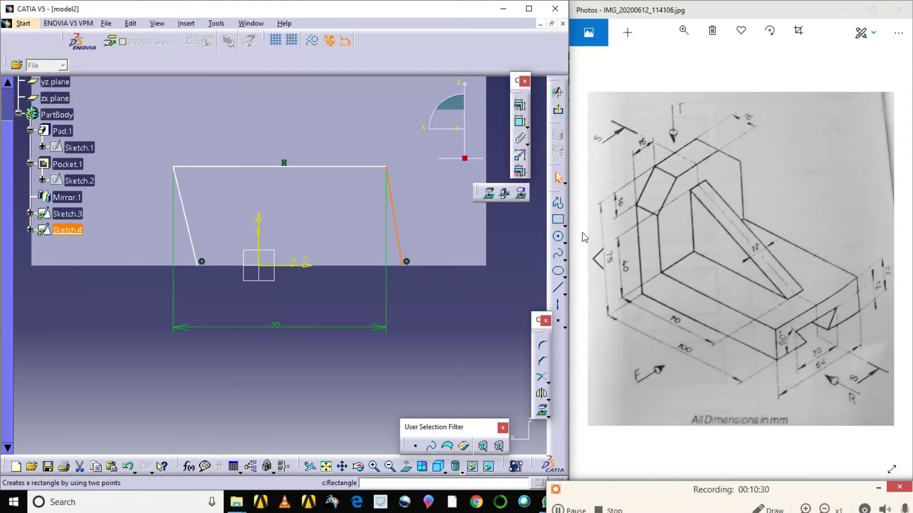
click(520, 123)
click(191, 234)
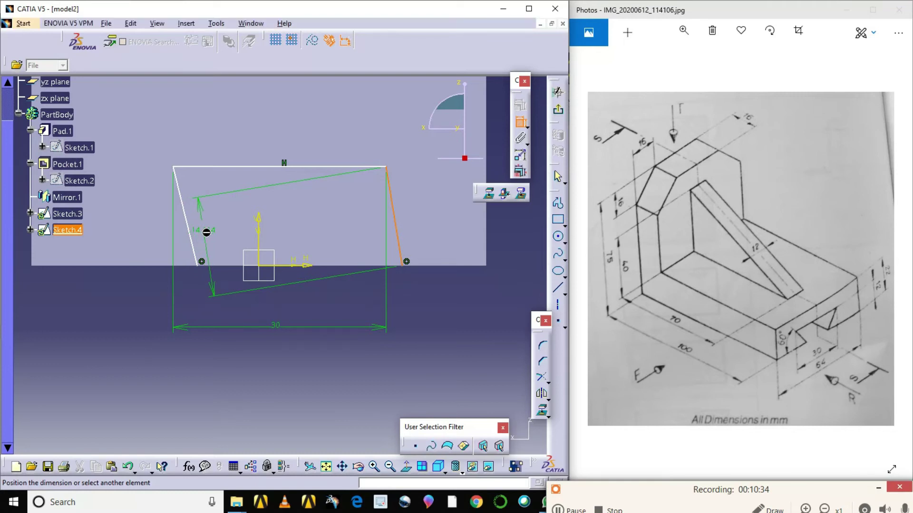
key(Escape)
Step: Dimension the angle between the profile's left side line and the base's bottom edge and set it to 60 degrees
click(521, 124)
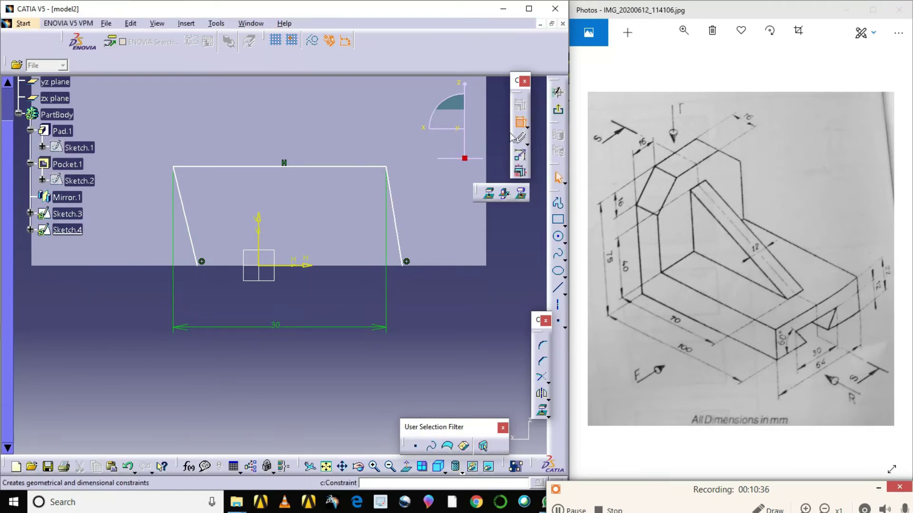
click(190, 234)
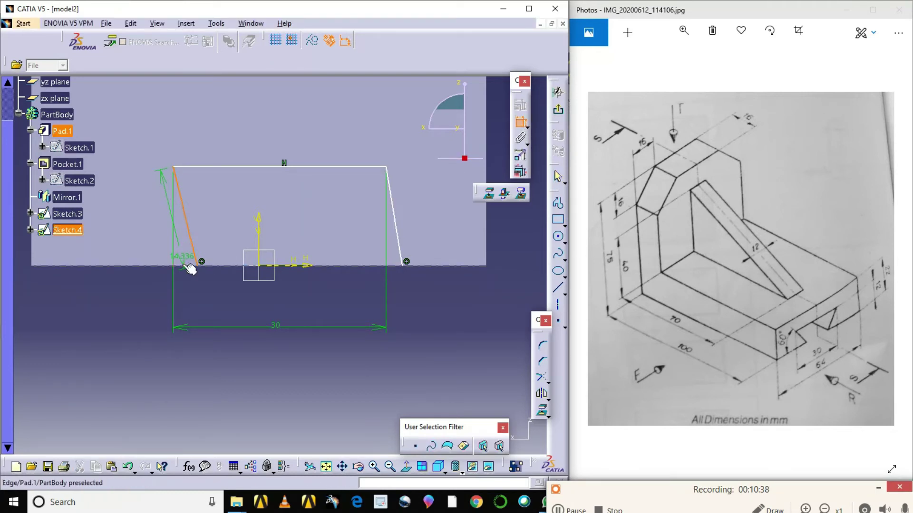
click(190, 265)
click(155, 246)
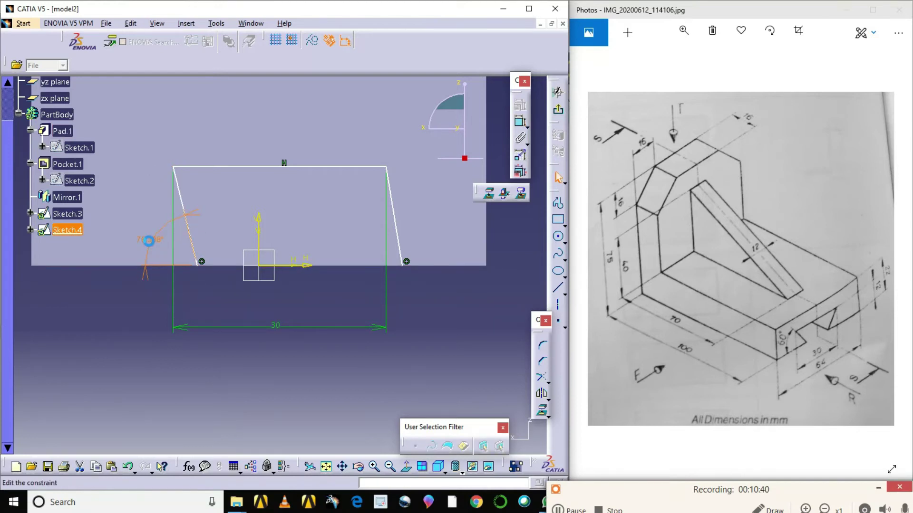
double_click(158, 250)
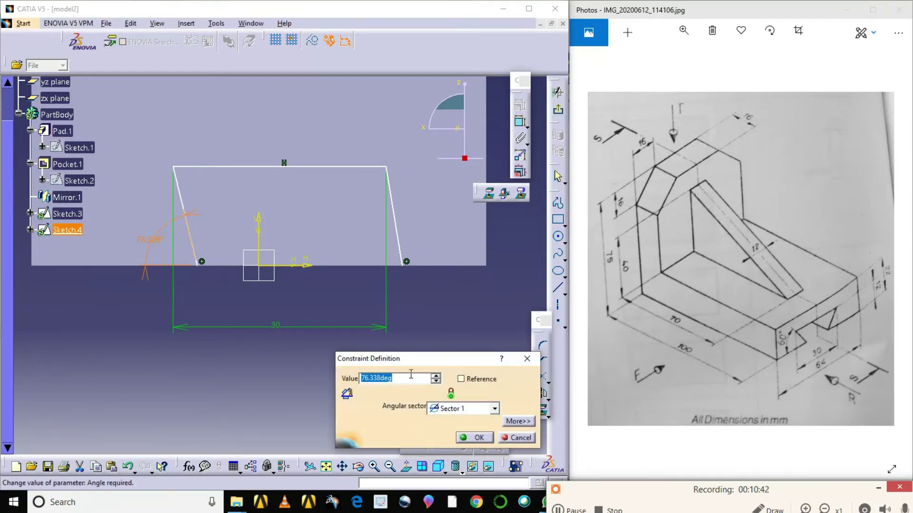
text(60deg)
key(Return)
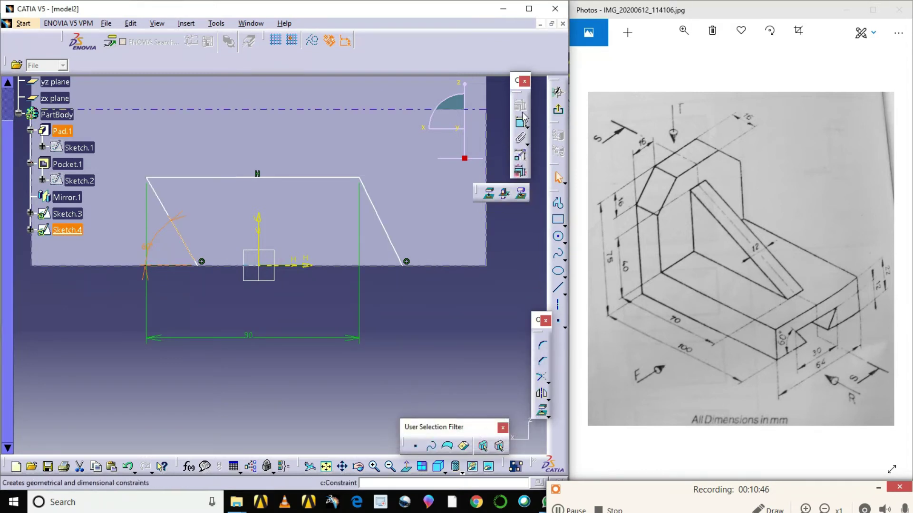
Step: Dimension the angle between the profile's right side line and the base's bottom edge and set it to 60 degrees
click(403, 236)
click(435, 266)
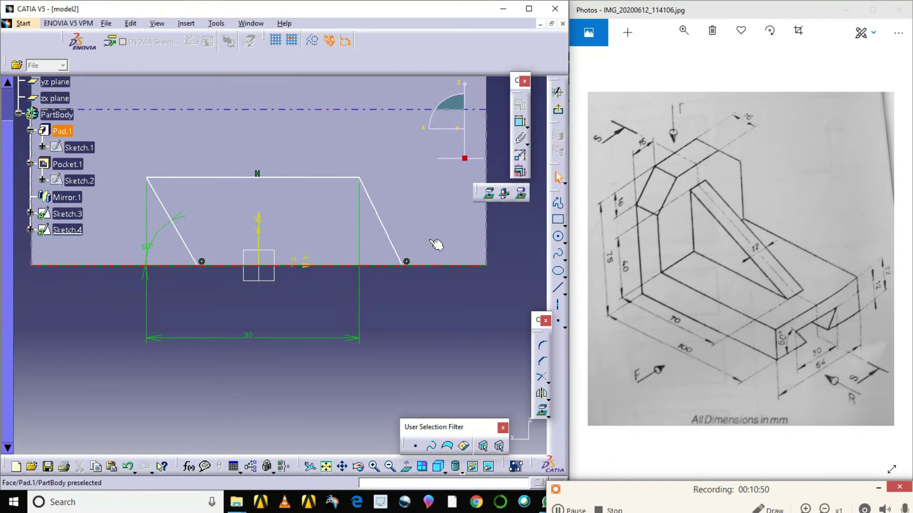
click(520, 121)
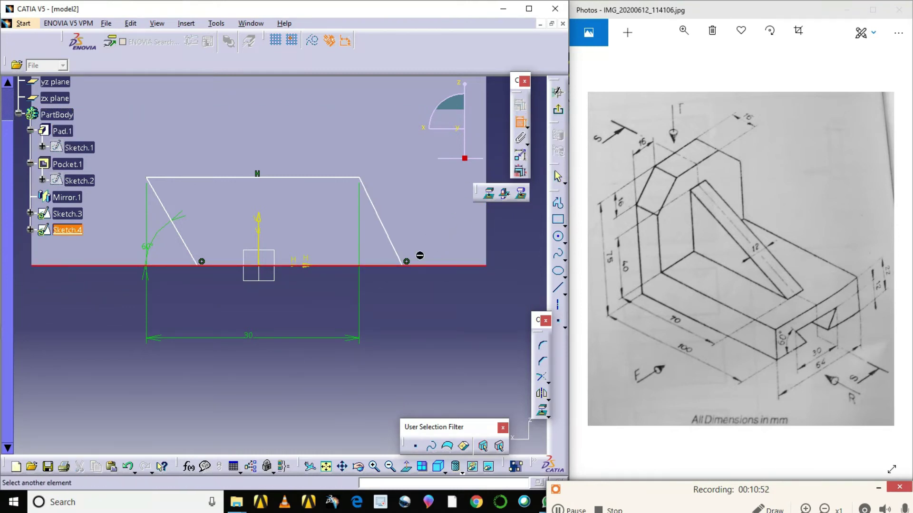
click(404, 252)
click(421, 235)
double_click(421, 235)
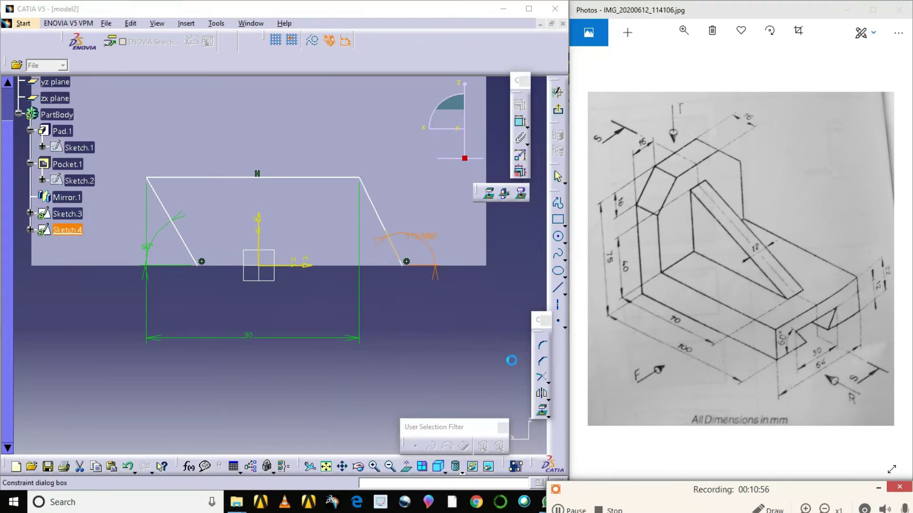
text(60)
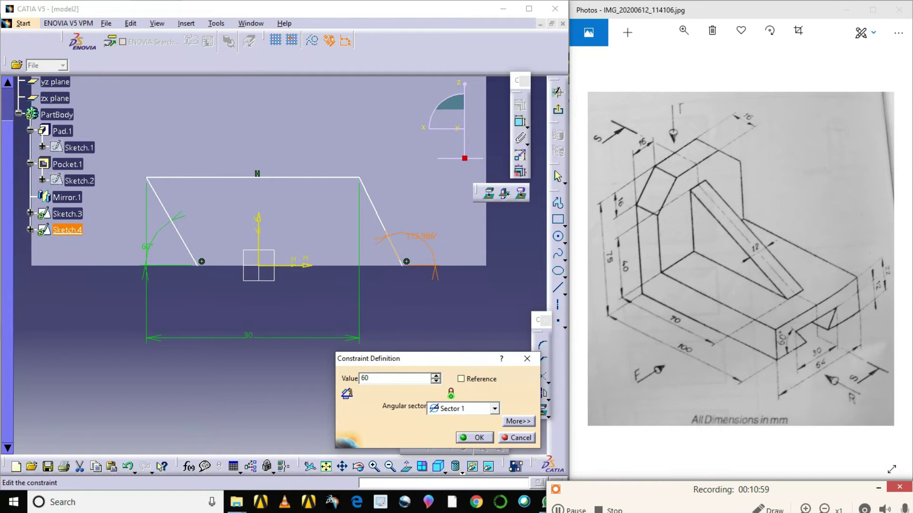
key(Return)
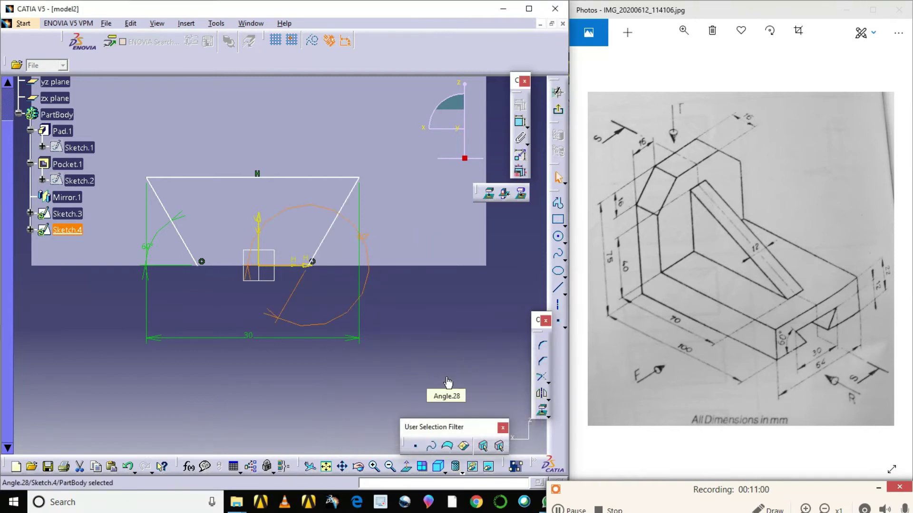
click(498, 325)
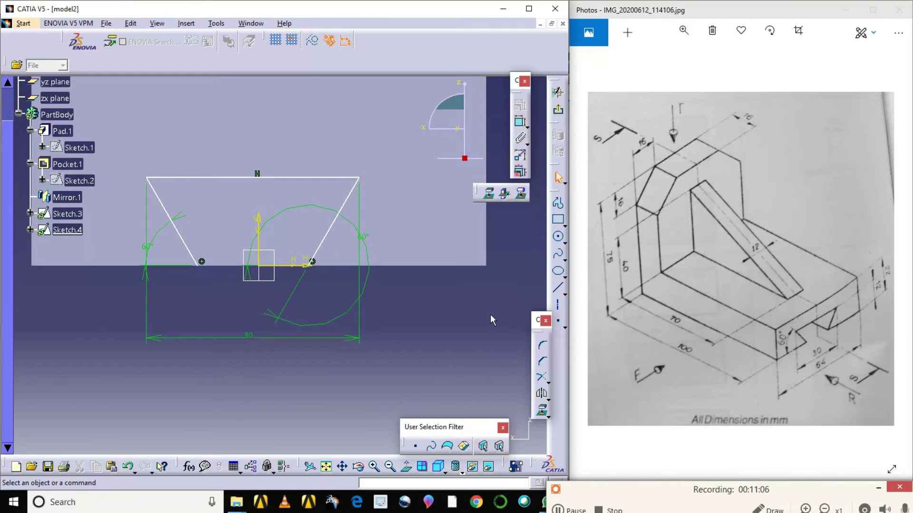
Step: Delete the right side line's angle dimension and recreate it on the outer side of the line, measured to the bottom edge
click(364, 237)
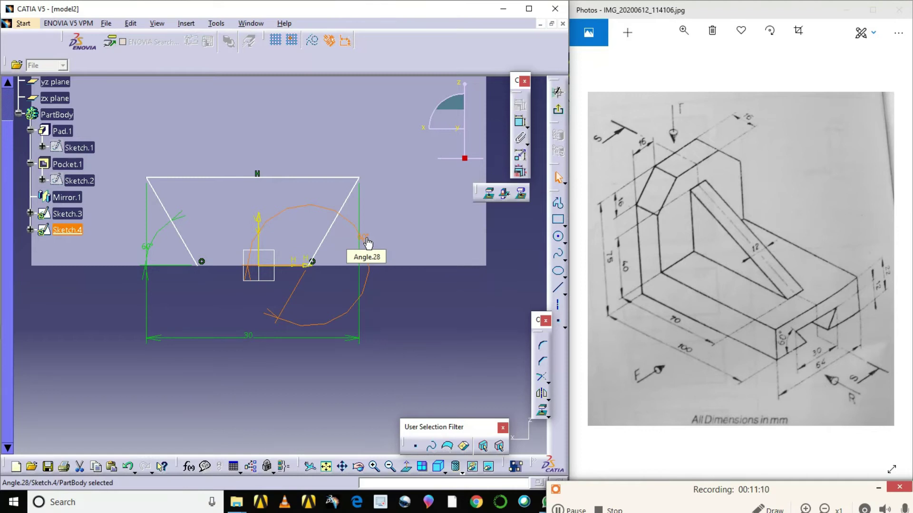
key(Delete)
click(520, 122)
click(338, 214)
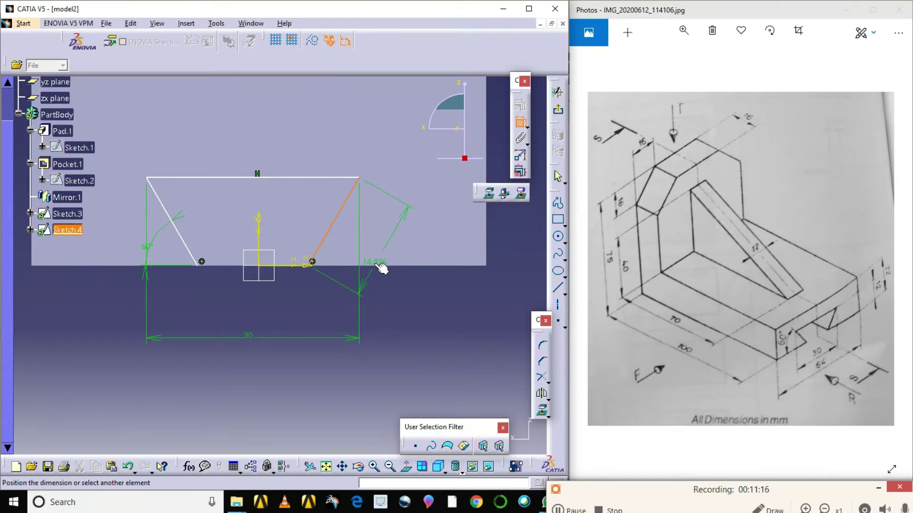
click(380, 266)
click(367, 238)
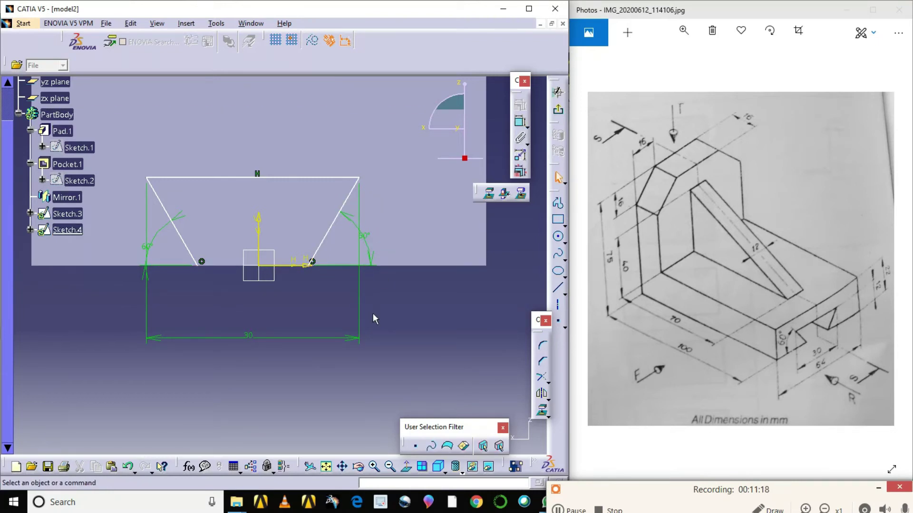
drag(376, 256, 346, 239)
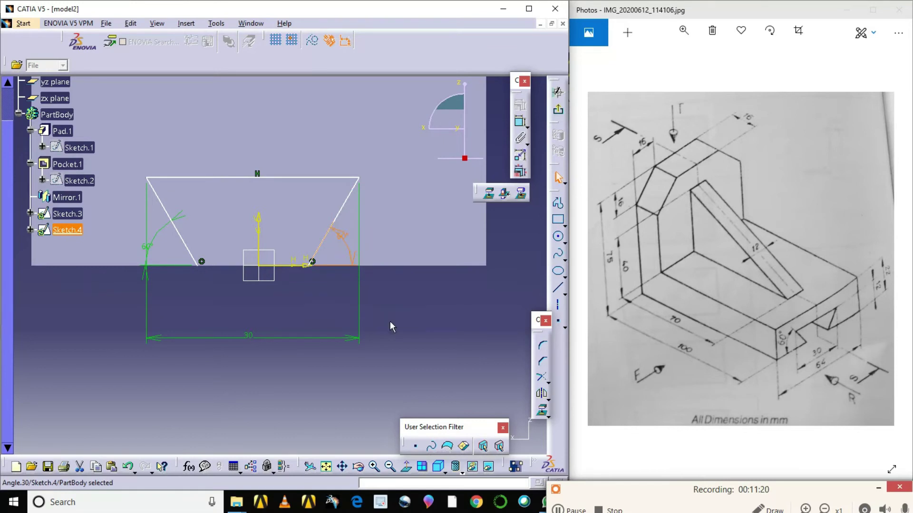
click(409, 321)
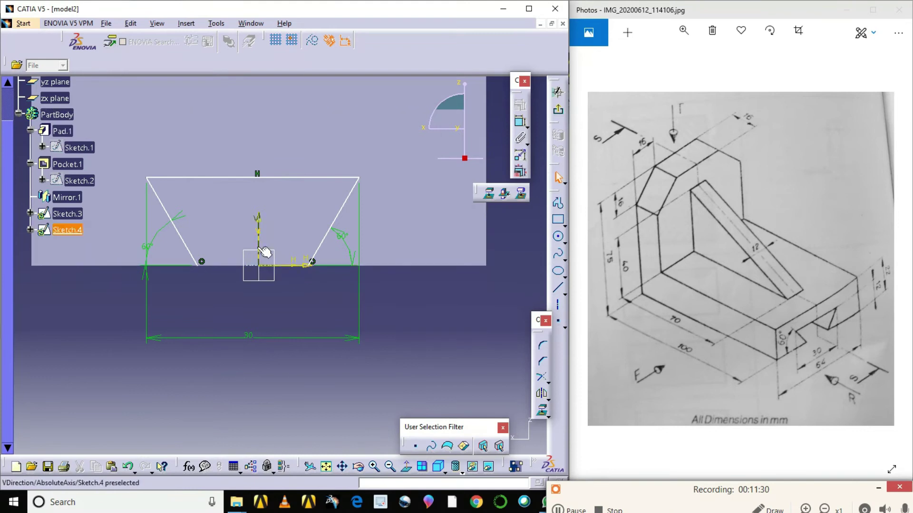
Step: Dimension the horizontal distance from the dovetail profile's upper-left corner to the vertical axis and set it to 15 mm
click(557, 287)
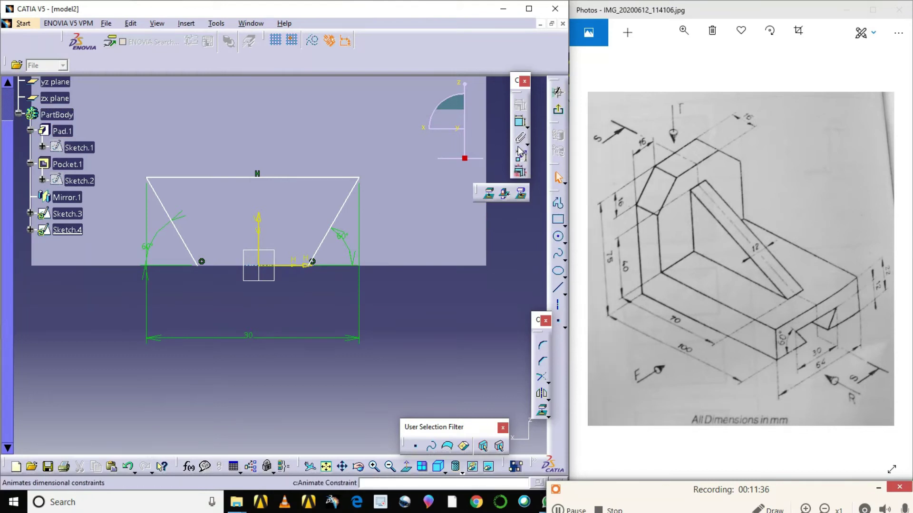
click(520, 122)
click(259, 231)
click(147, 178)
click(230, 135)
double_click(206, 129)
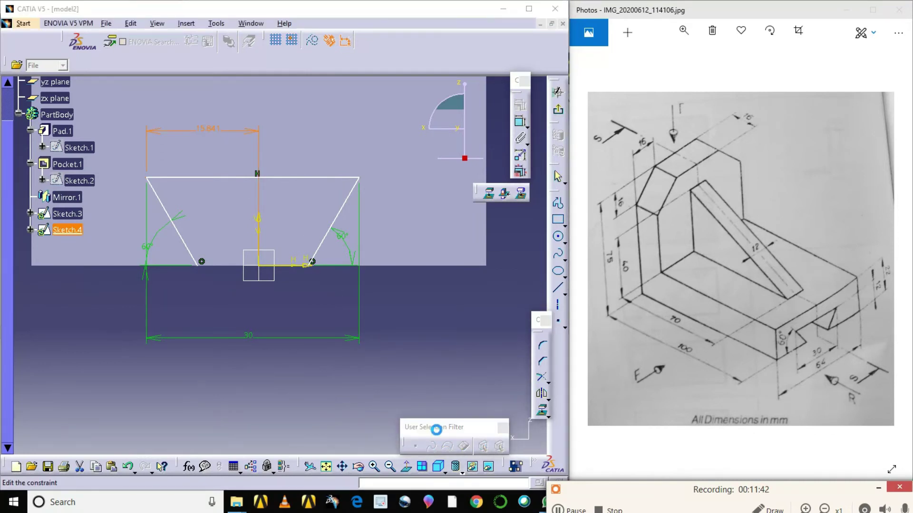
text(1)
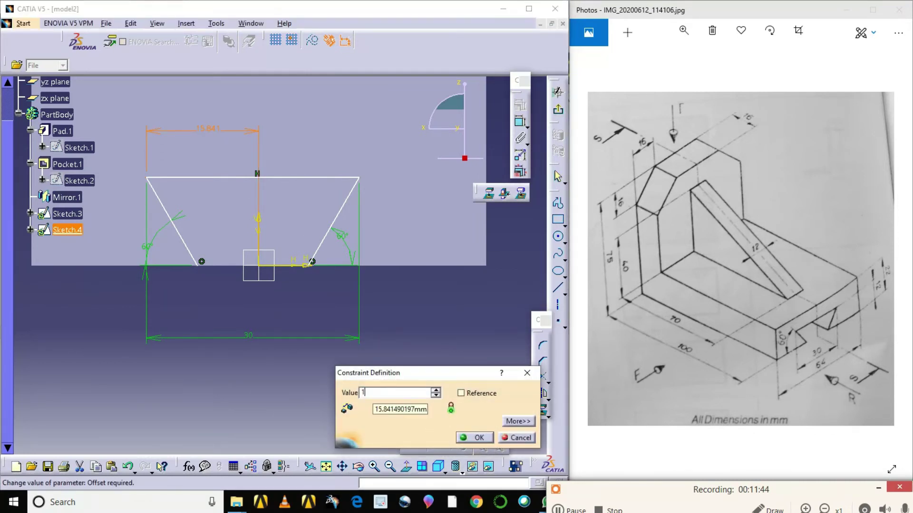
text(5)
key(Return)
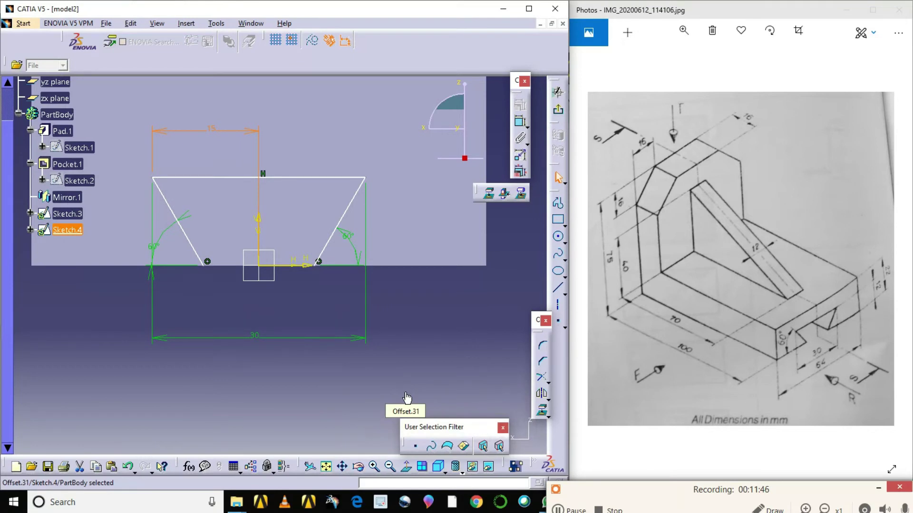
click(520, 121)
key(Escape)
click(302, 302)
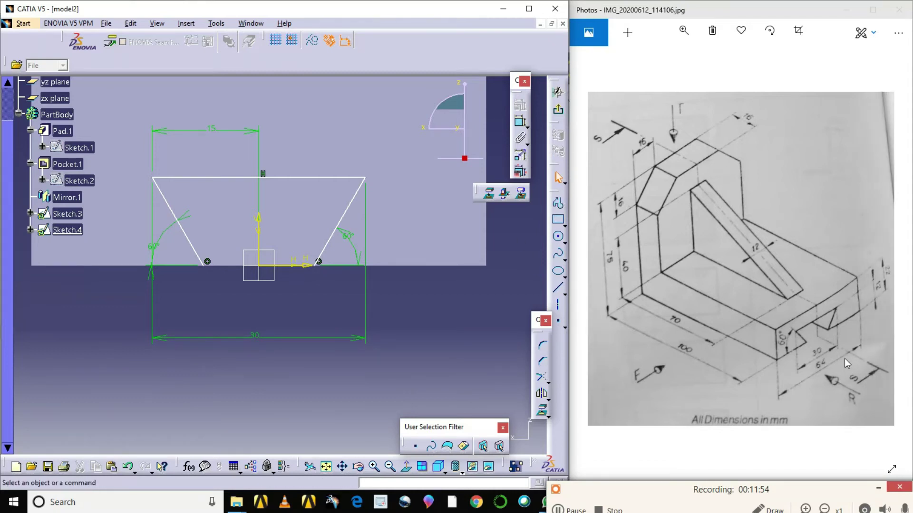
Step: Dimension the distance from the profile's upper-left corner to the base's left edge and set it to 15 mm
click(798, 367)
click(520, 122)
click(146, 183)
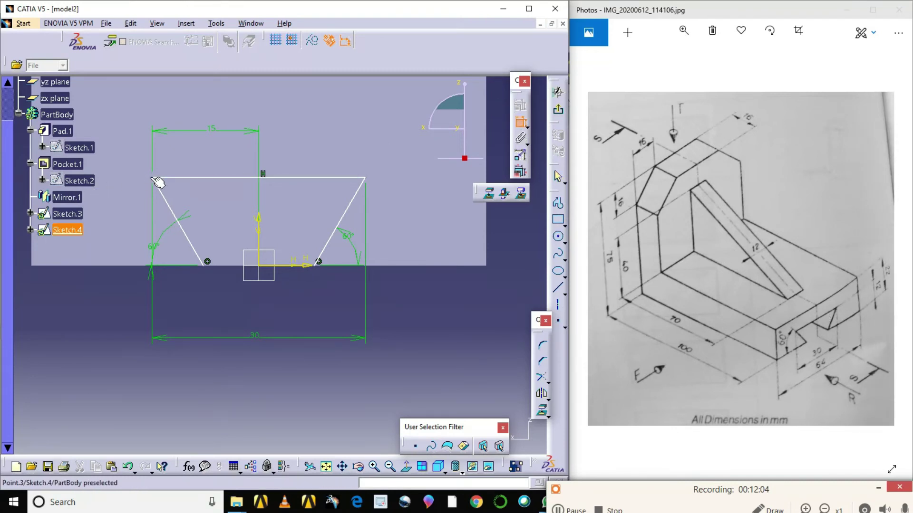
click(32, 247)
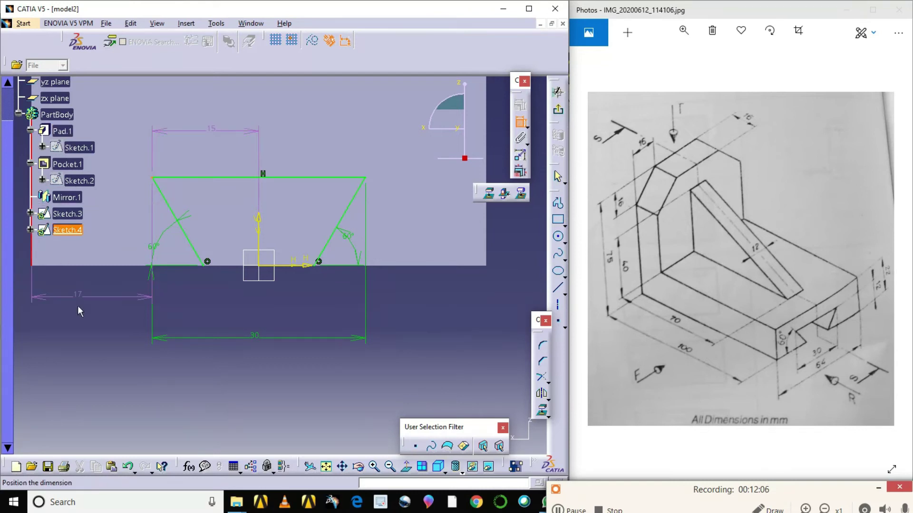
click(91, 334)
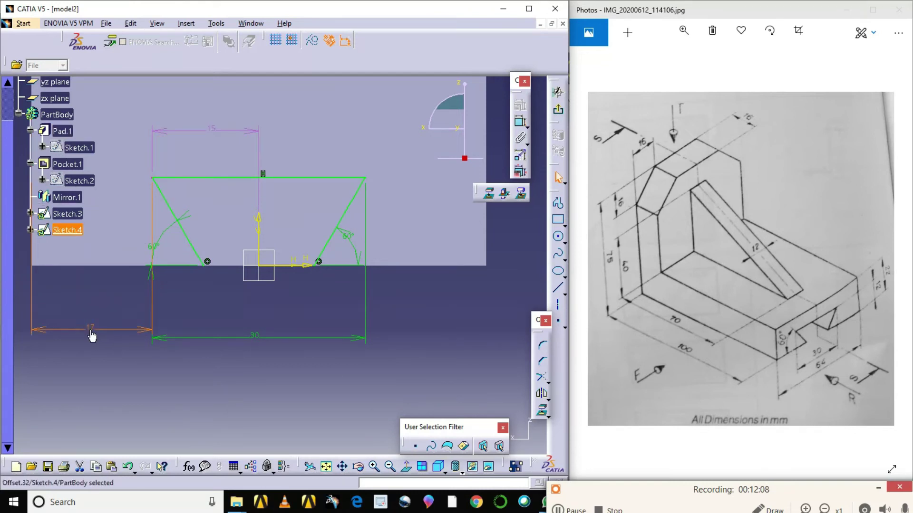
double_click(90, 328)
text(15)
key(Return)
click(306, 392)
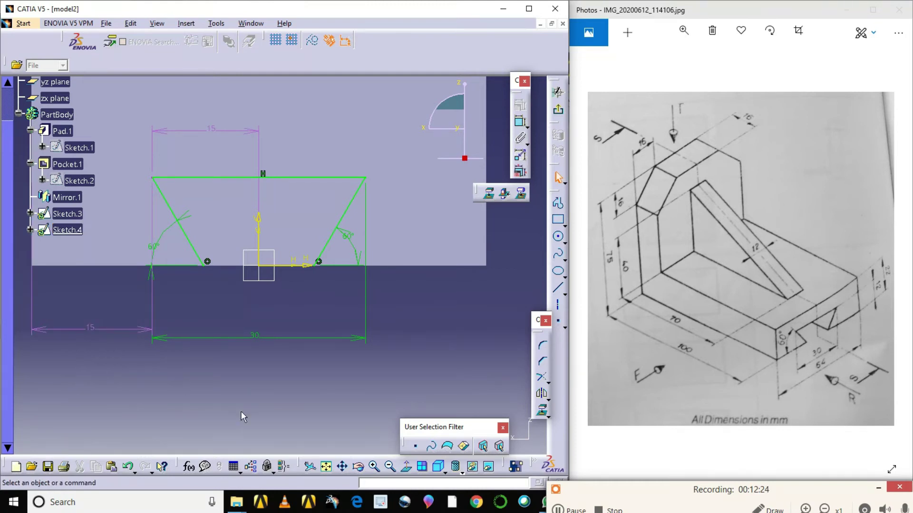
Step: Delete the distance dimension between the base's left edge and the profile's upper-left corner
click(326, 467)
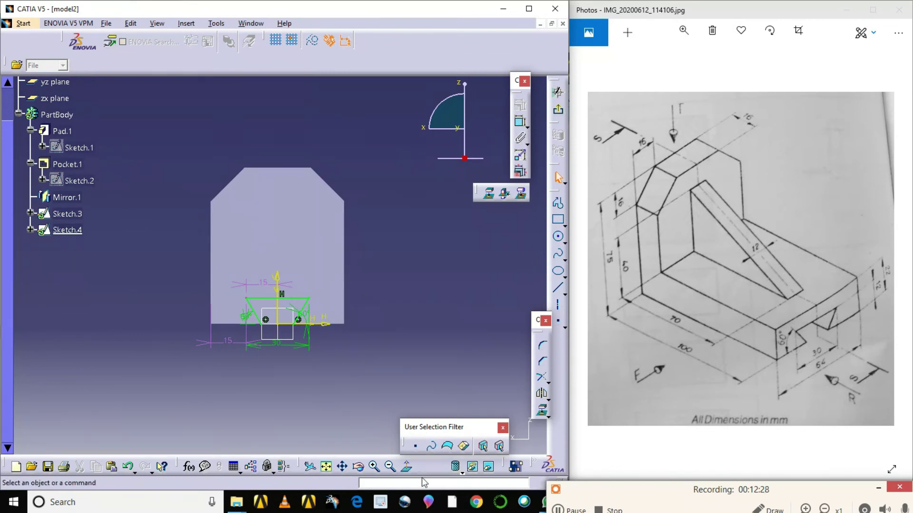
click(374, 466)
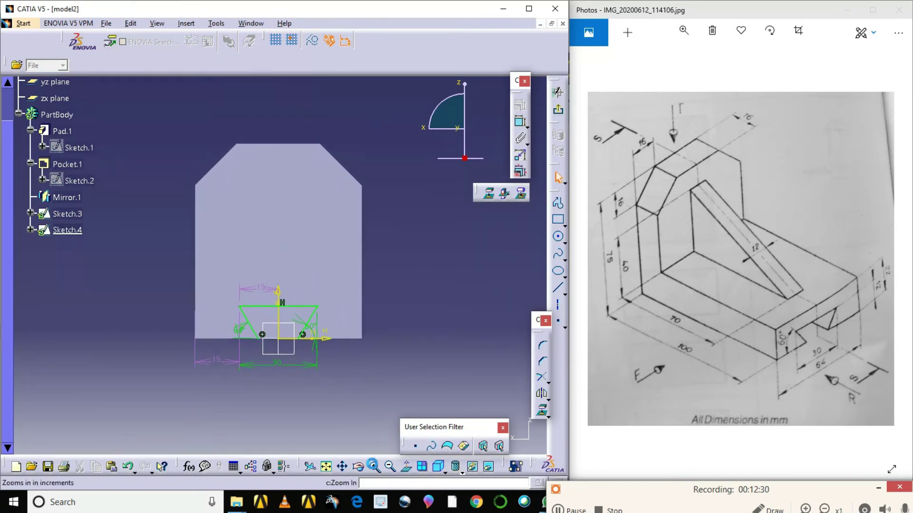
click(389, 467)
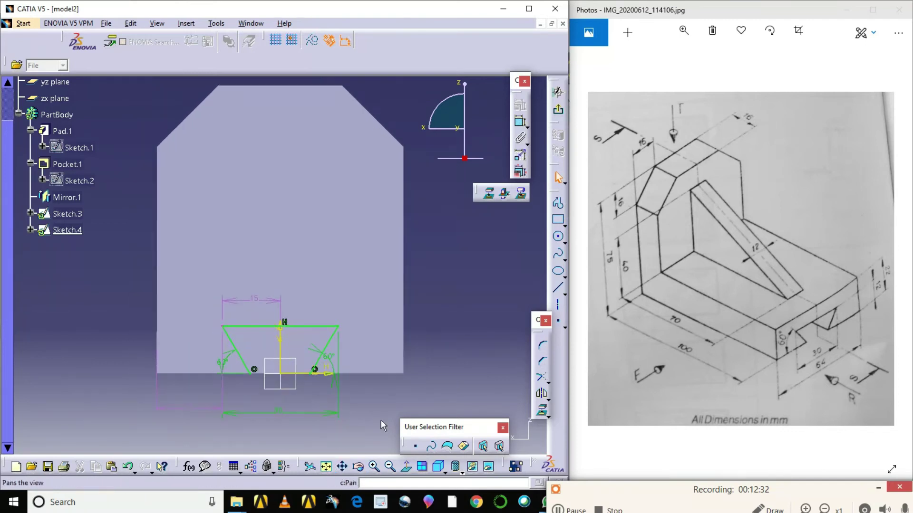
click(374, 467)
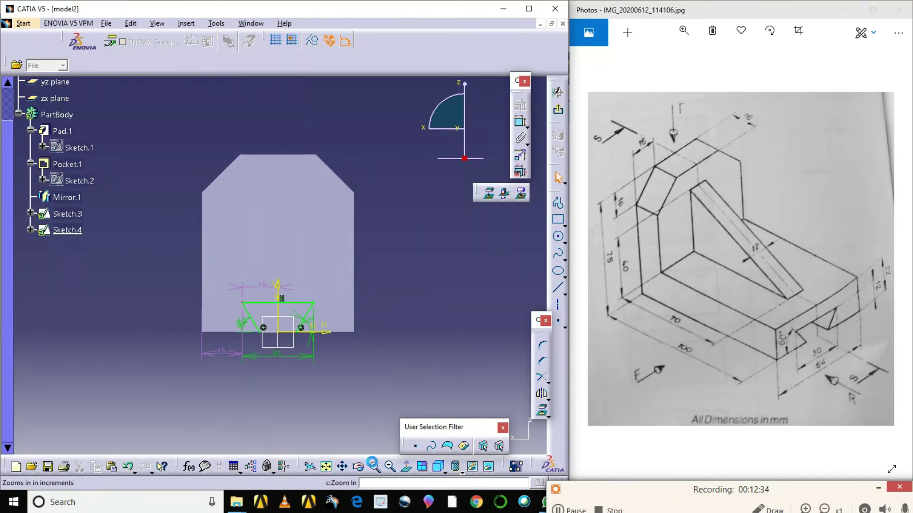
click(374, 466)
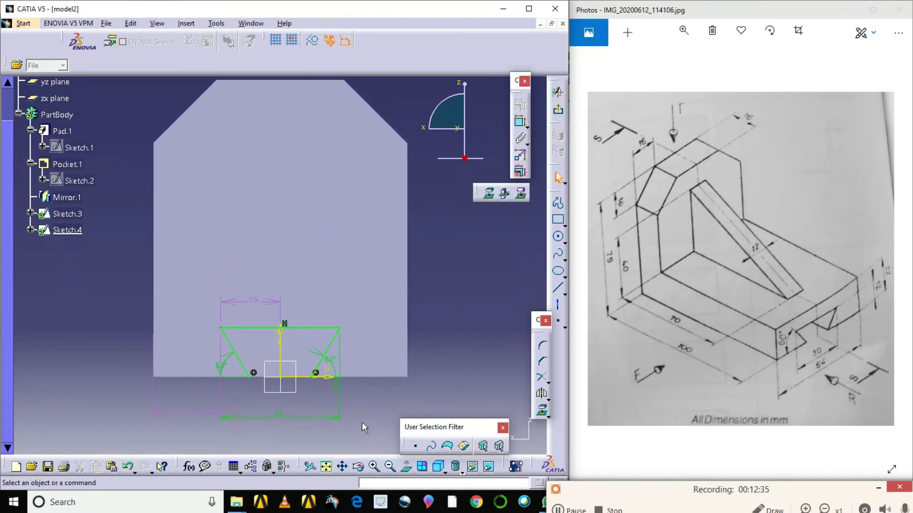
click(342, 467)
mouse_move(371, 412)
mouse_down()
mouse_move(383, 326)
mouse_move(384, 347)
mouse_up()
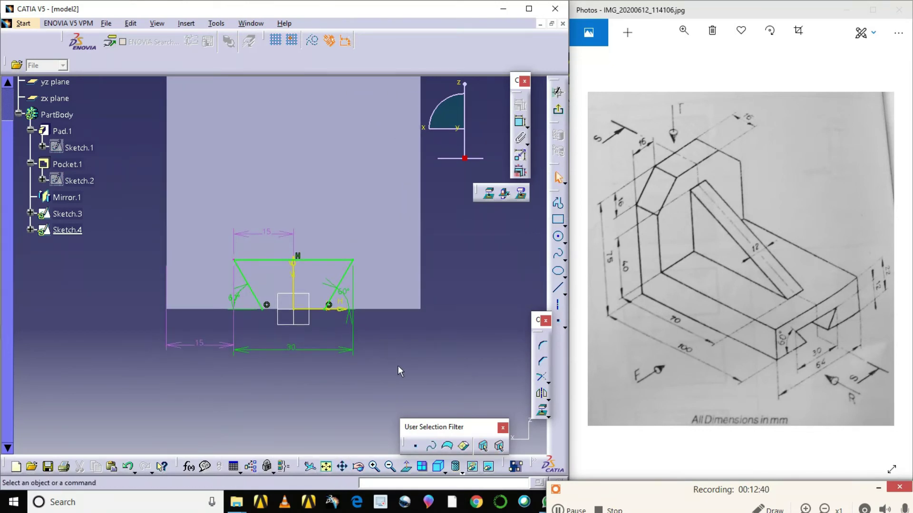
click(233, 345)
key(Delete)
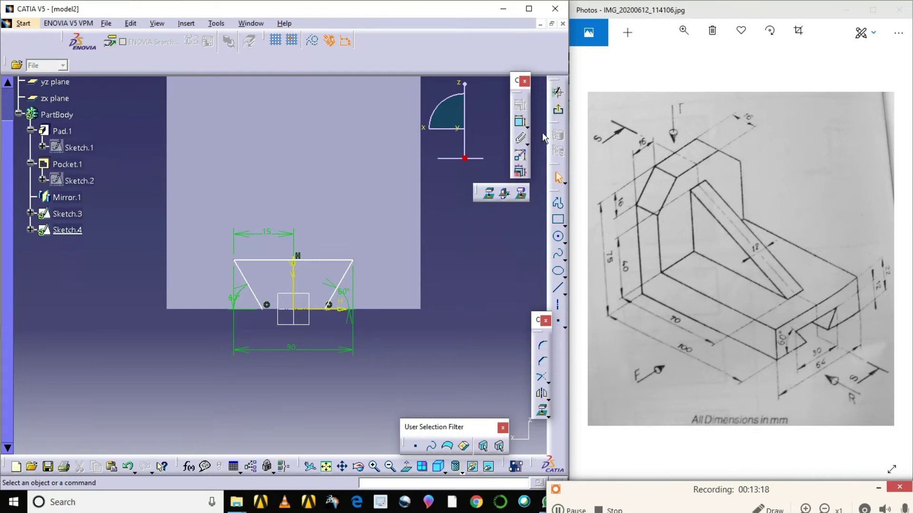
Step: Dimension the height from the base's bottom edge to the profile's top line and set it to 12 mm
click(520, 121)
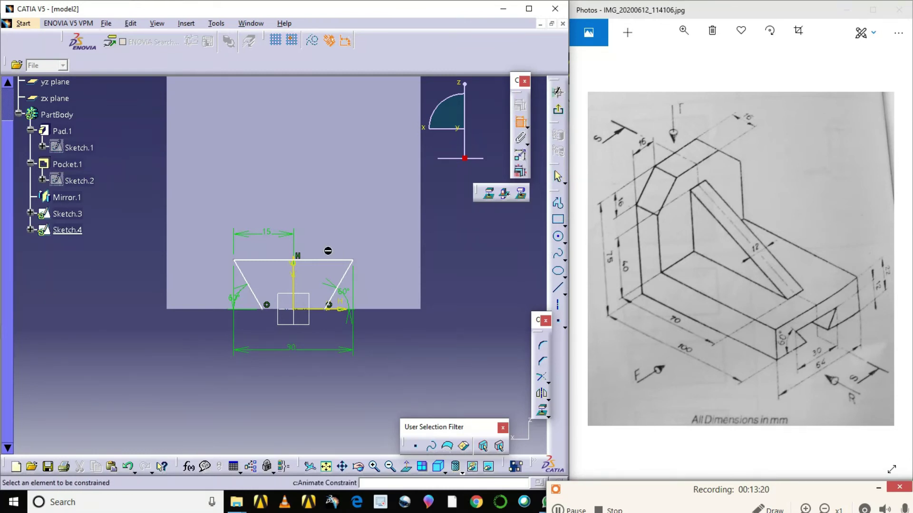
click(325, 260)
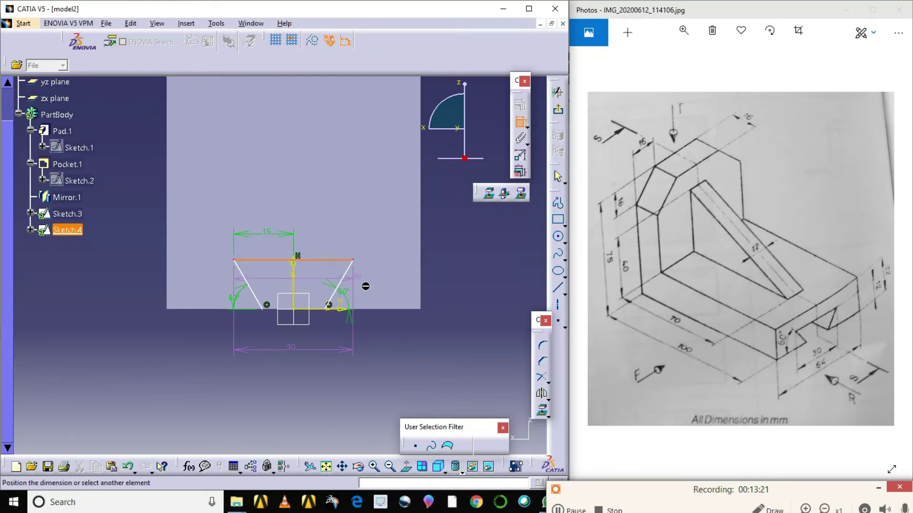
click(377, 309)
click(441, 281)
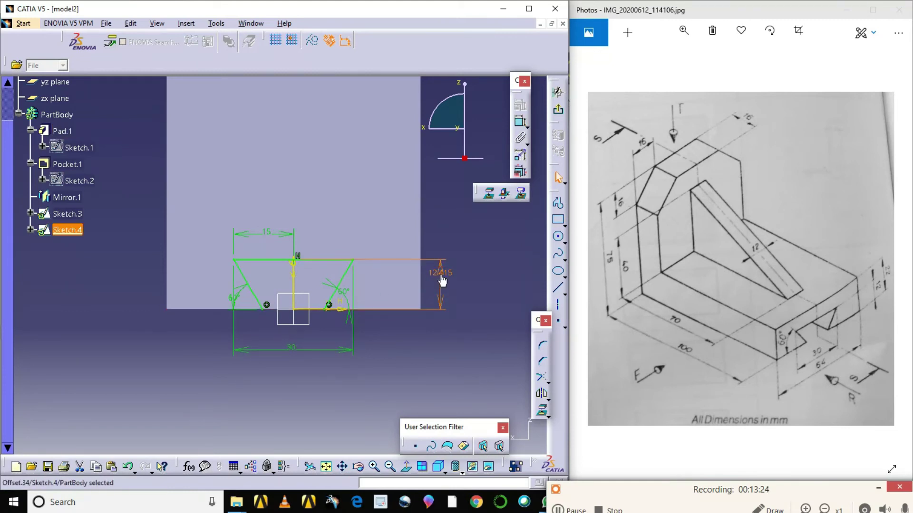
double_click(441, 280)
text(12mm)
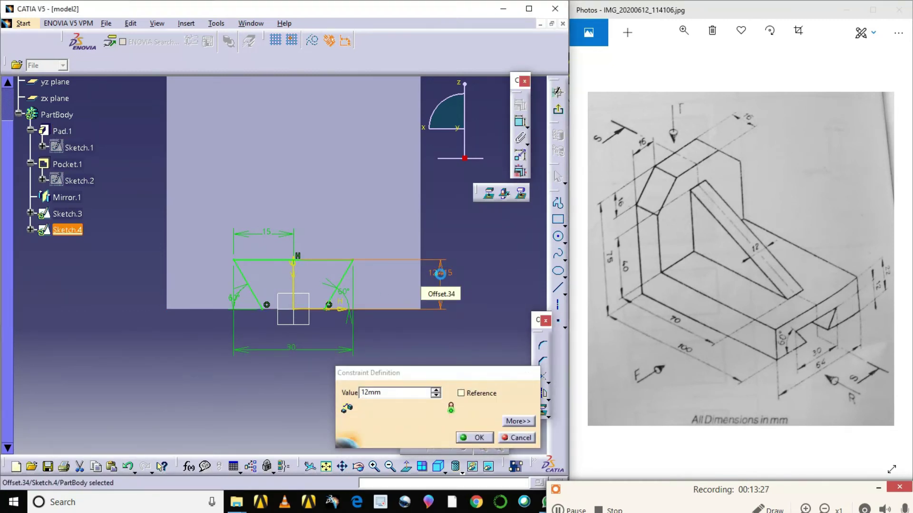
key(Return)
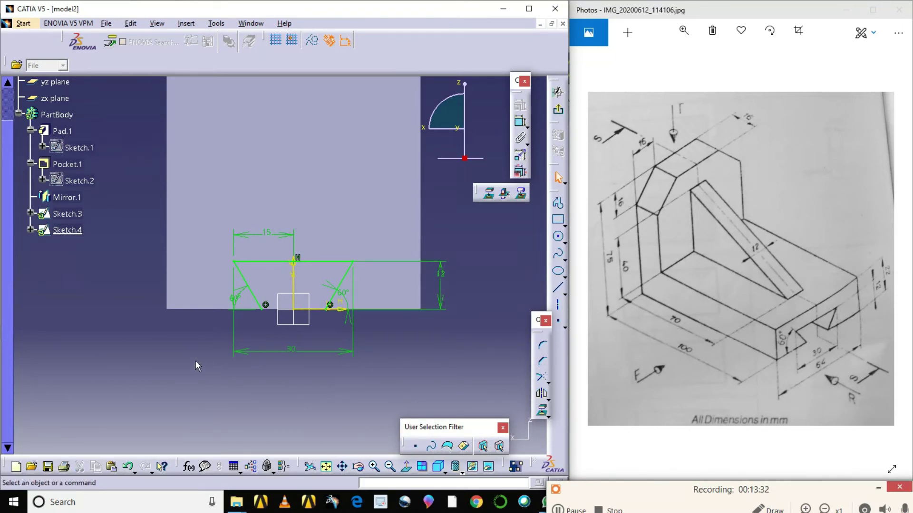
Step: Try to constrain the lower end of the profile's left side line to the base's bottom edge
click(265, 306)
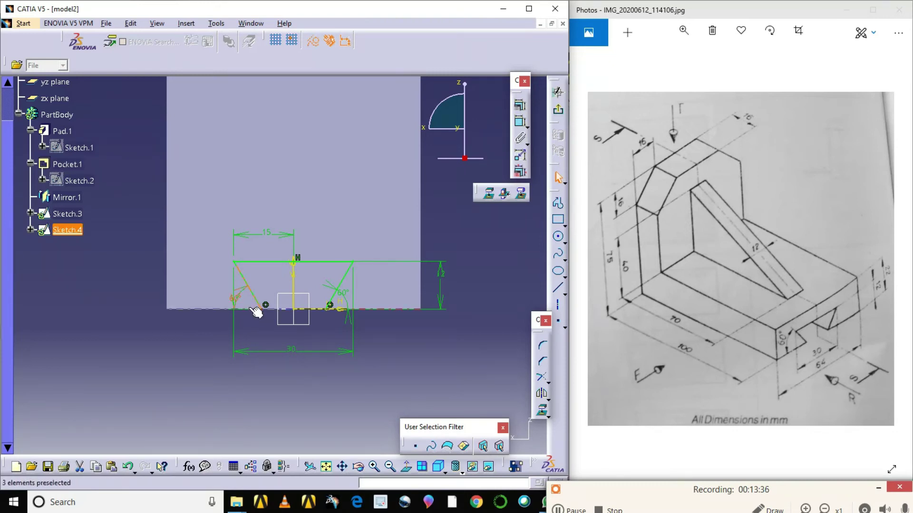
ctrl+click(256, 311)
click(263, 326)
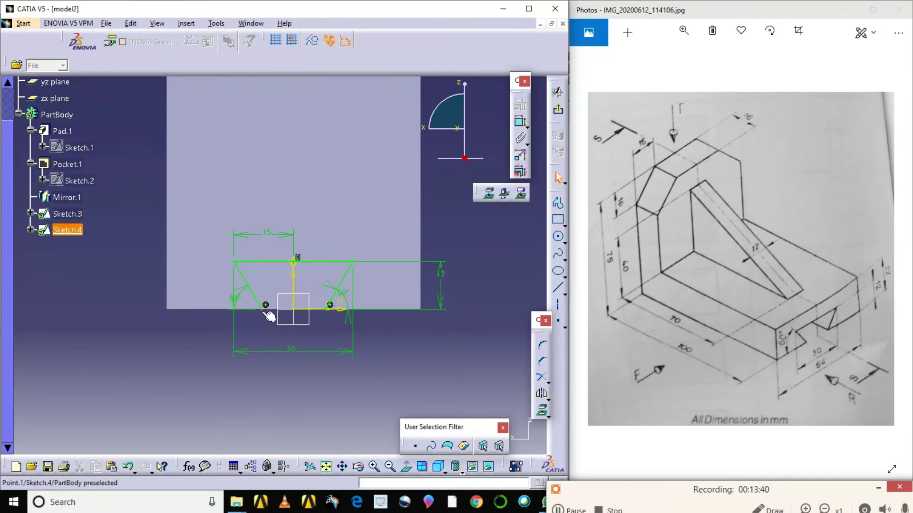
click(374, 465)
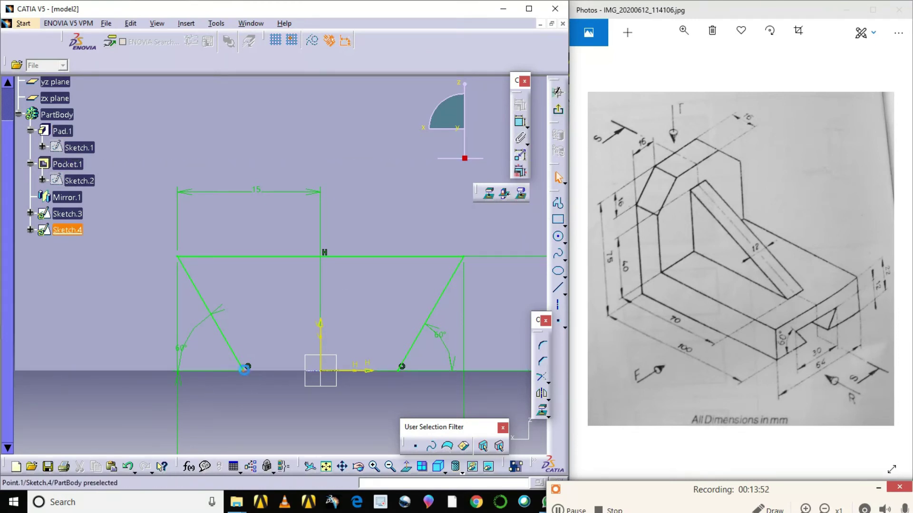
click(244, 370)
ctrl+click(223, 370)
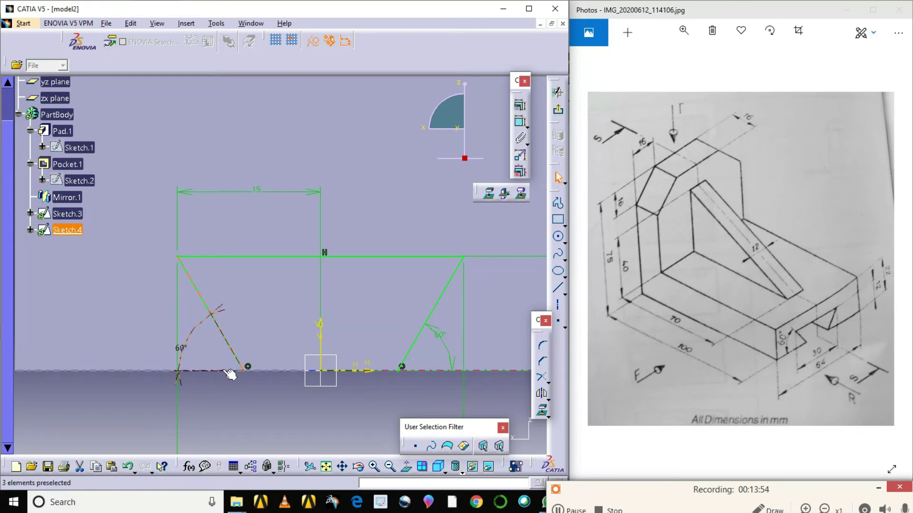
click(520, 104)
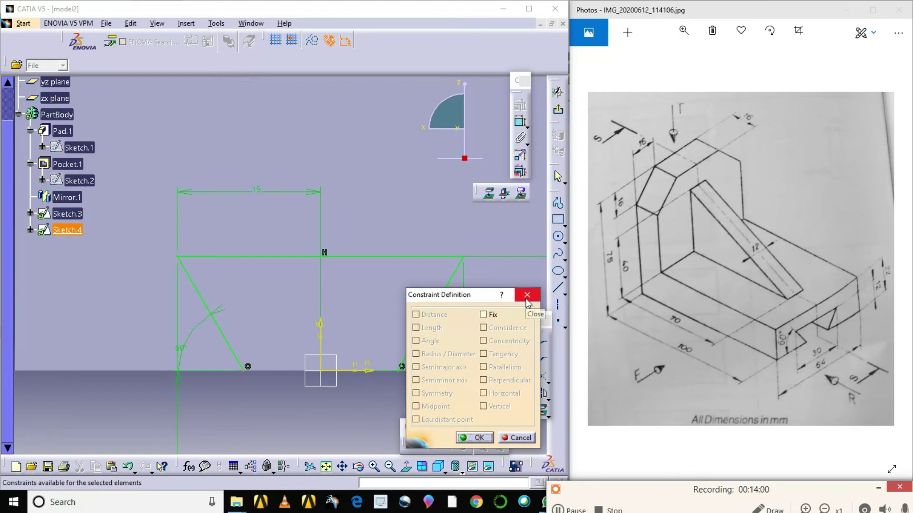
click(526, 296)
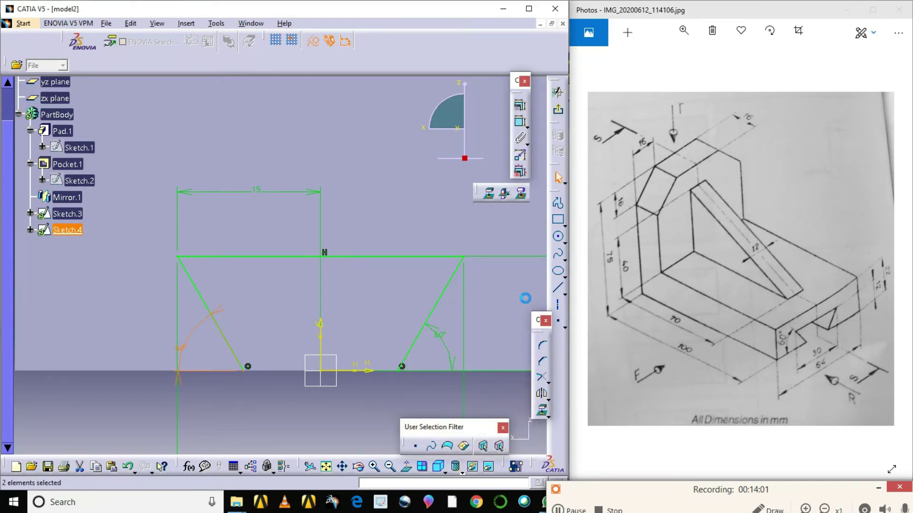
click(273, 404)
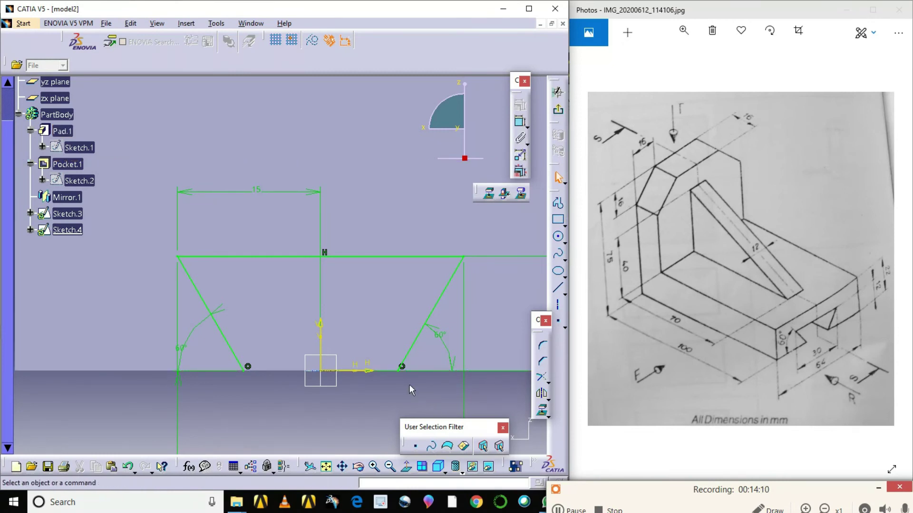
Step: Try to constrain the lower end of the profile's right side line to the base's bottom edge
click(402, 369)
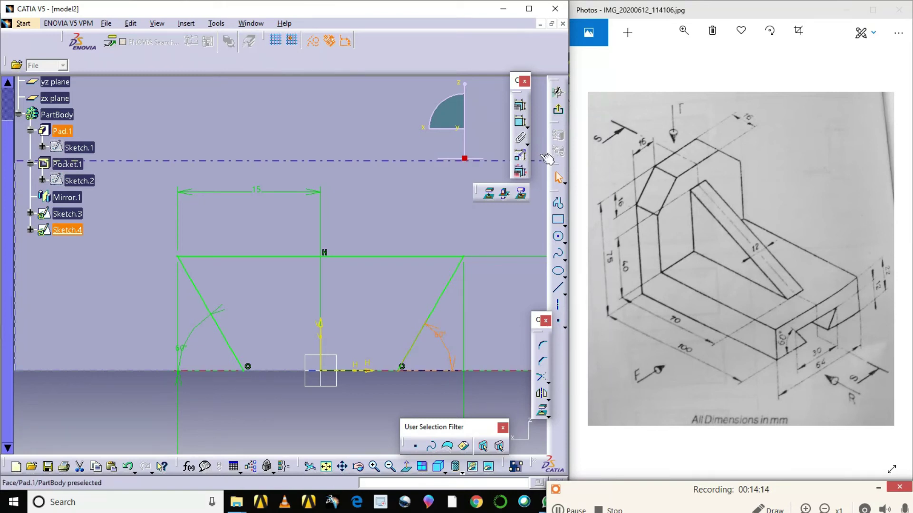
click(520, 105)
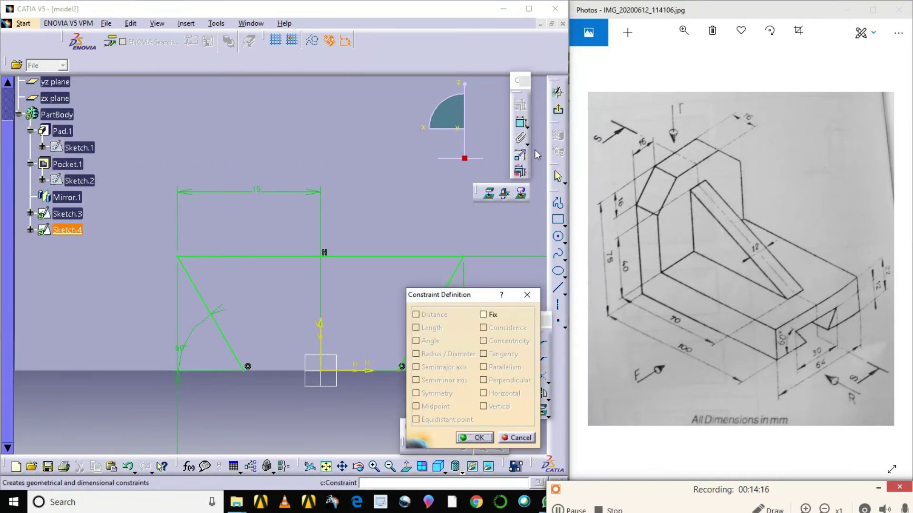
click(531, 297)
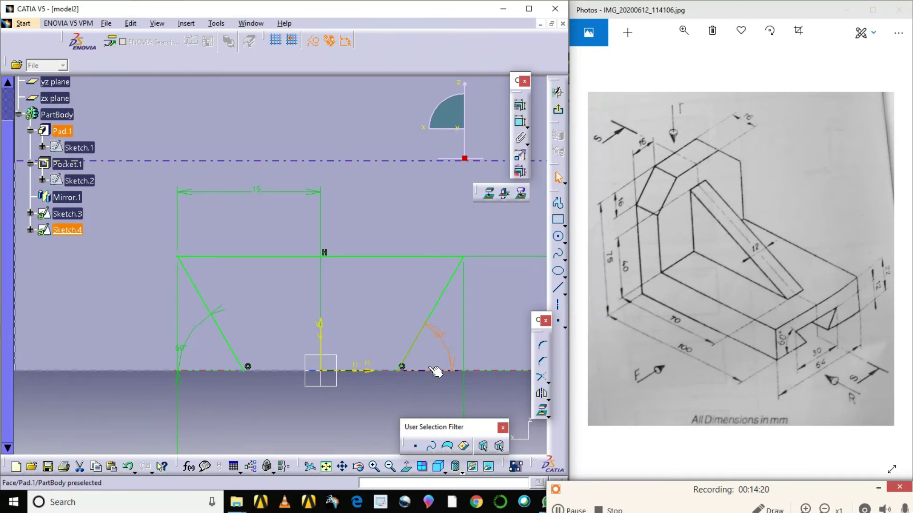
click(412, 379)
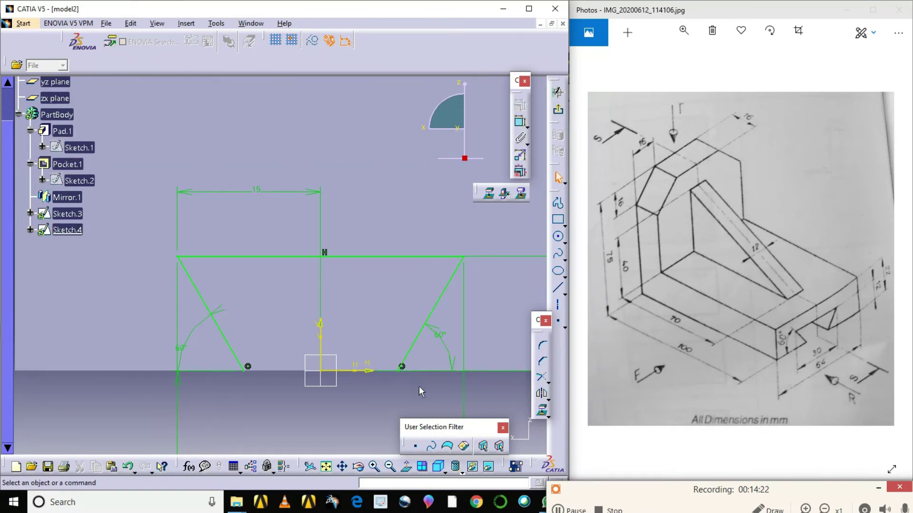
Step: Close the dovetail sketch and cut it through the base as a Pocket with the Up to next limit
click(559, 112)
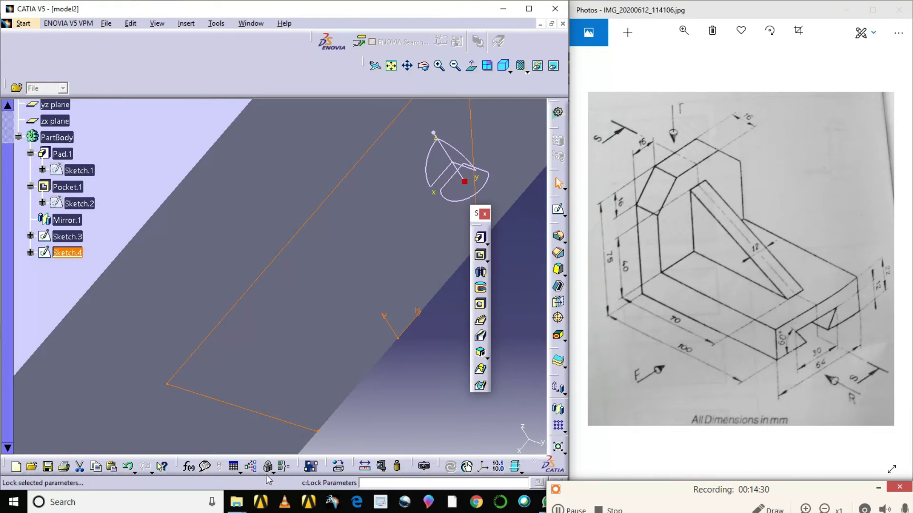
click(392, 68)
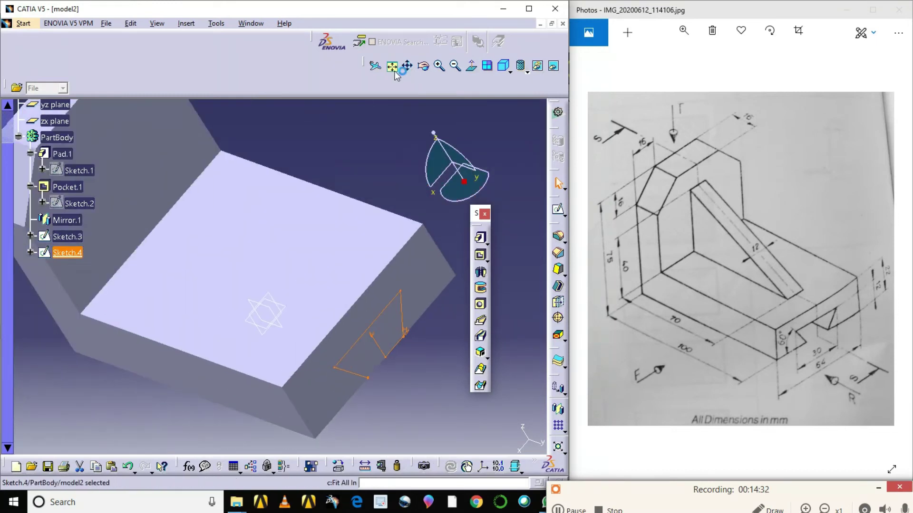
click(481, 258)
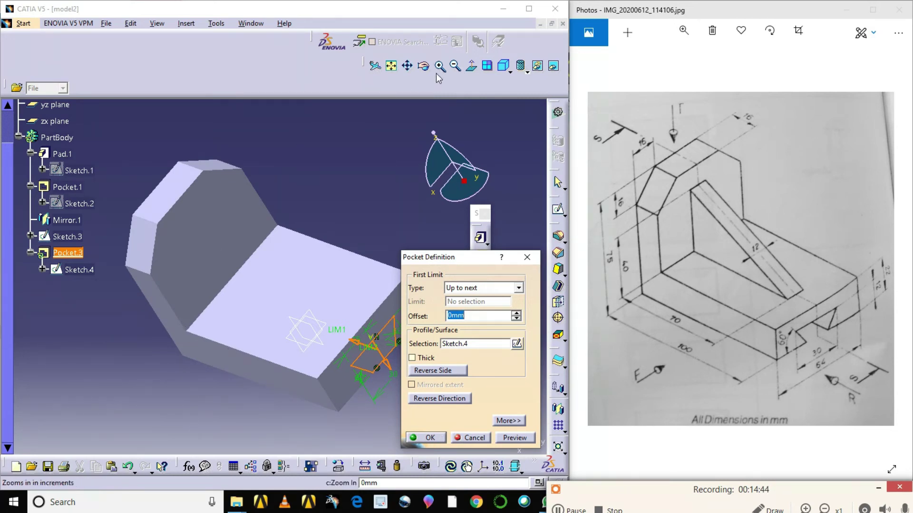
click(425, 67)
drag(94, 306, 164, 354)
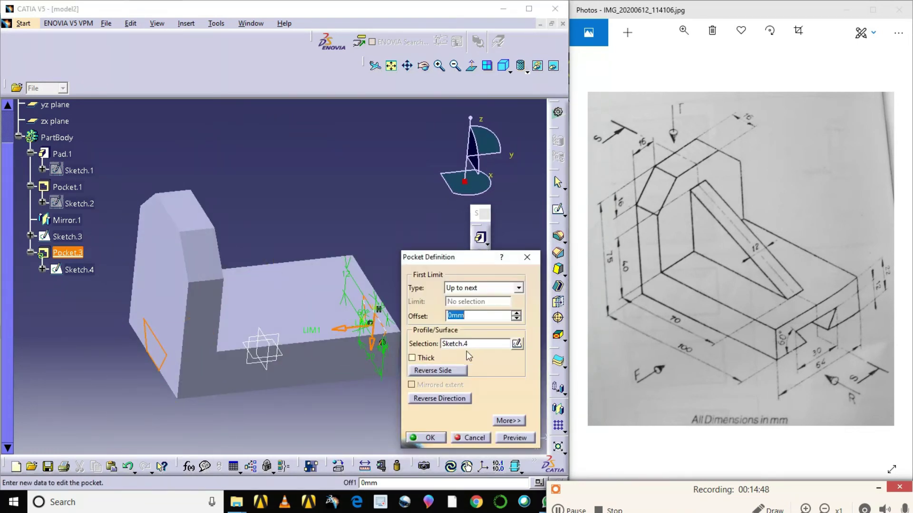
click(460, 289)
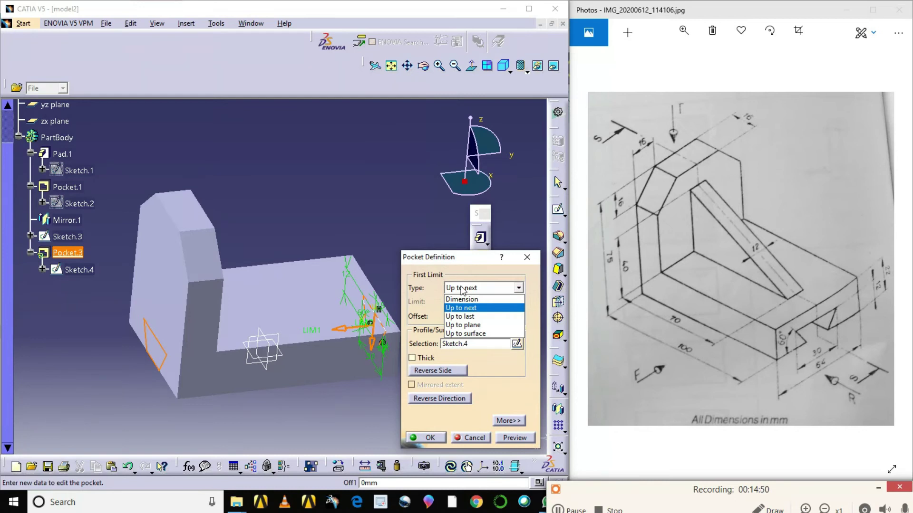
click(462, 290)
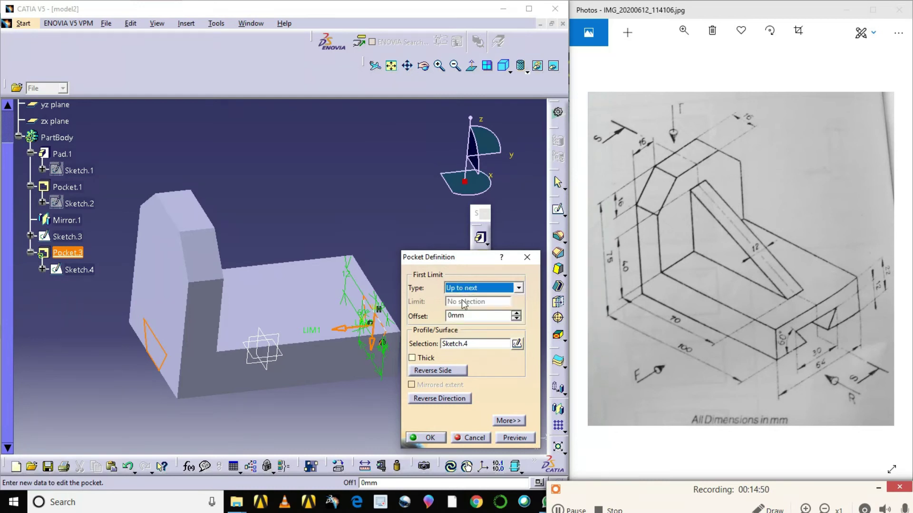
click(504, 437)
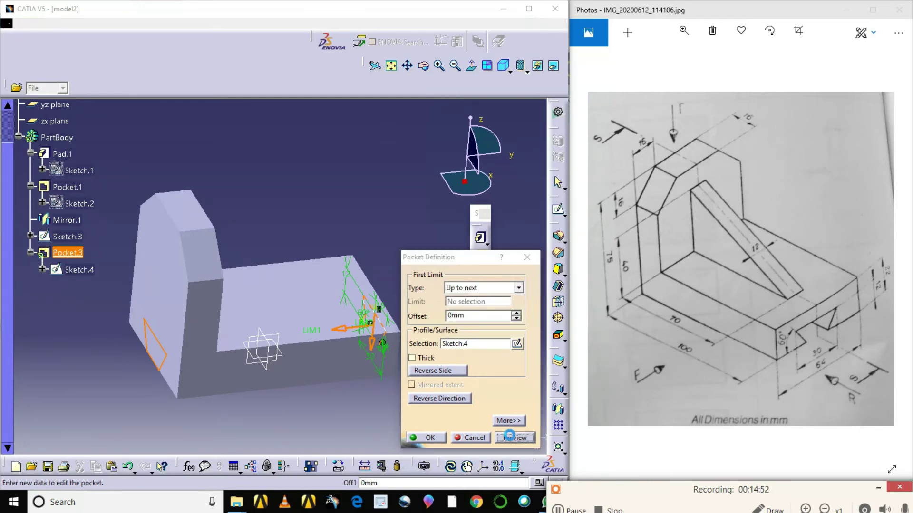
click(423, 438)
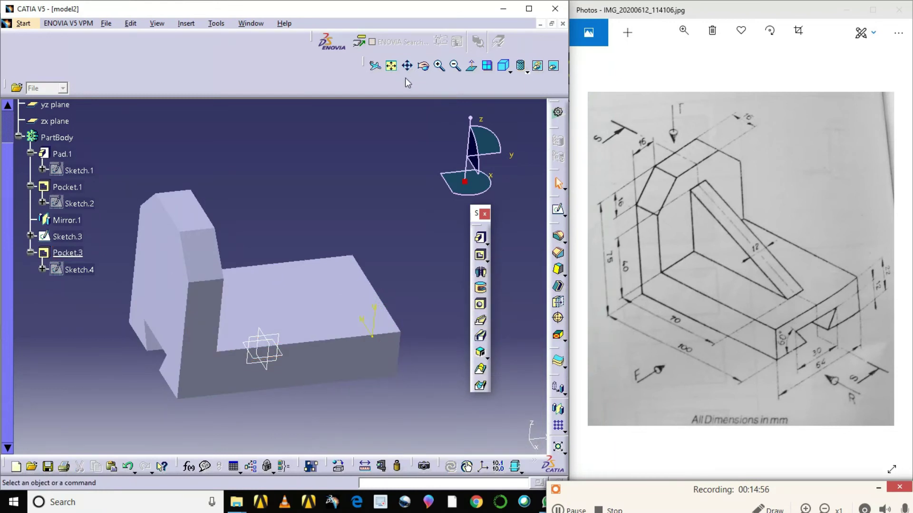
Step: Open a new sketch on the yz plane for the triangular rib
click(424, 67)
drag(429, 210, 339, 333)
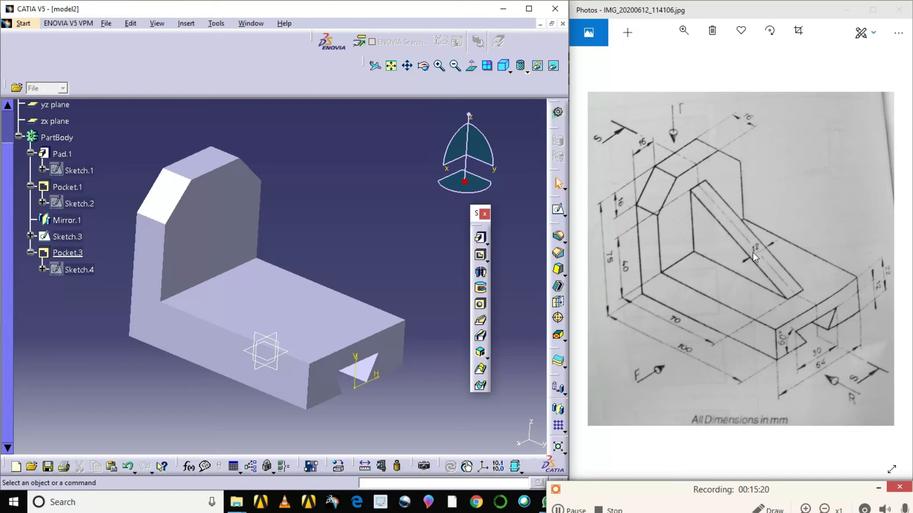
click(280, 346)
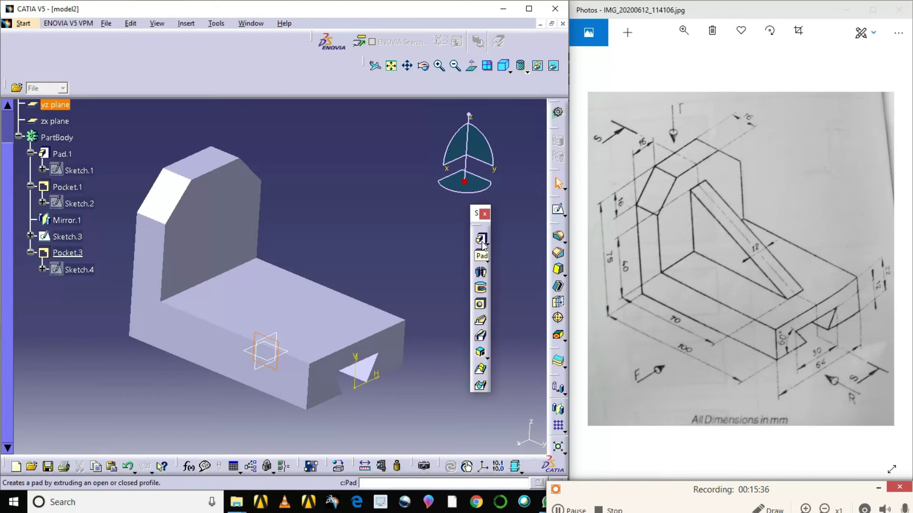
click(558, 209)
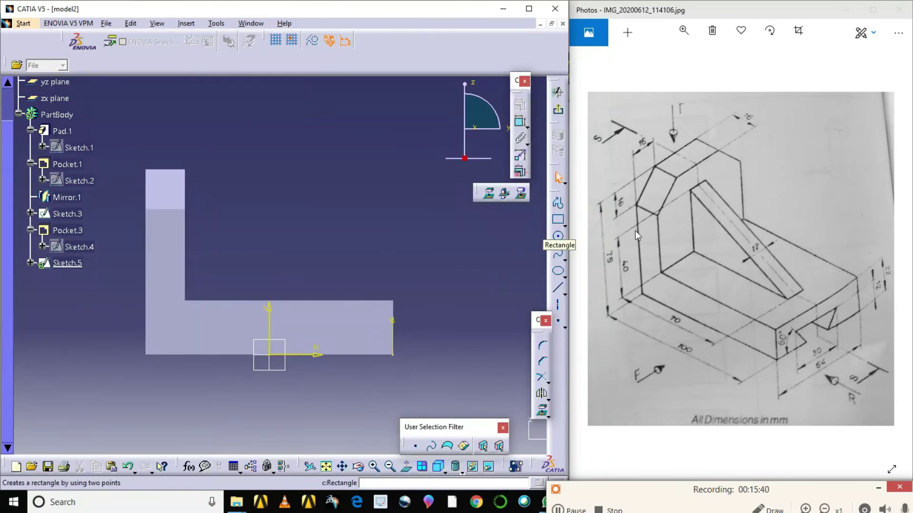
Step: Sketch a closed right-triangle profile about 43 mm high in the corner between the upright wall and the base's top edge
click(559, 205)
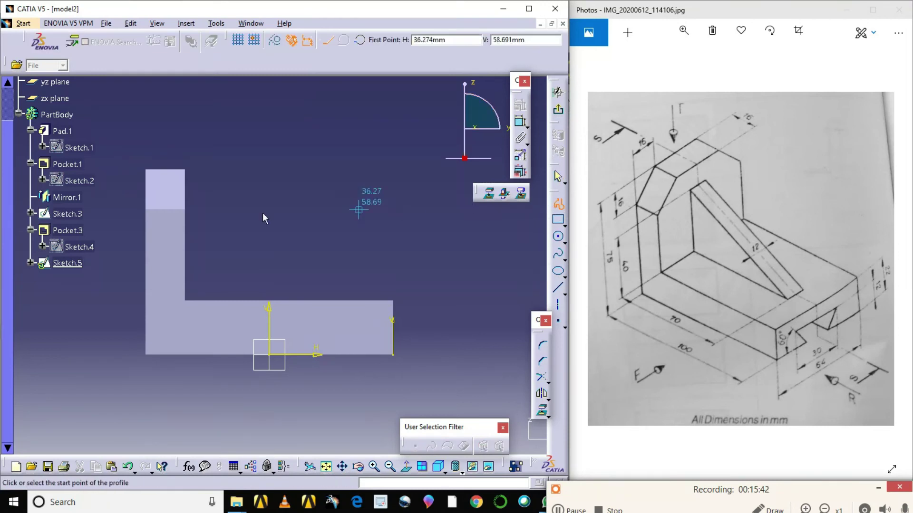
click(183, 195)
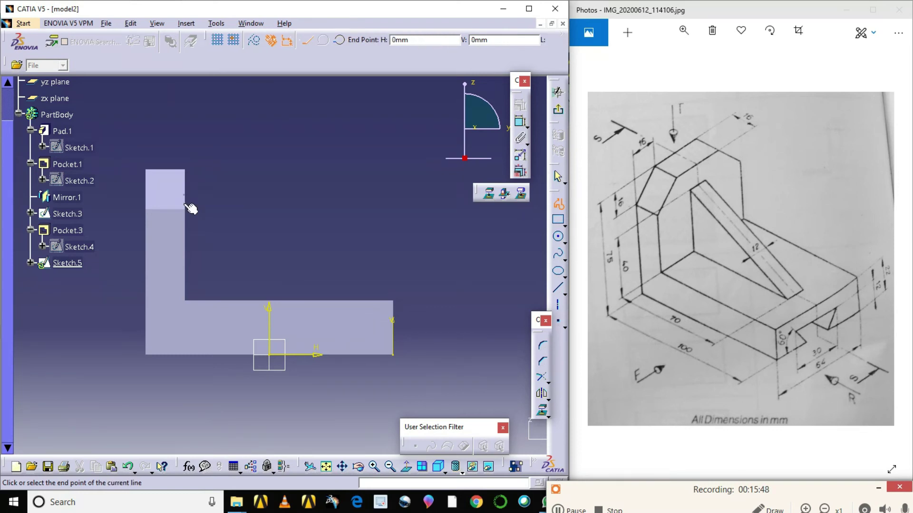
click(185, 301)
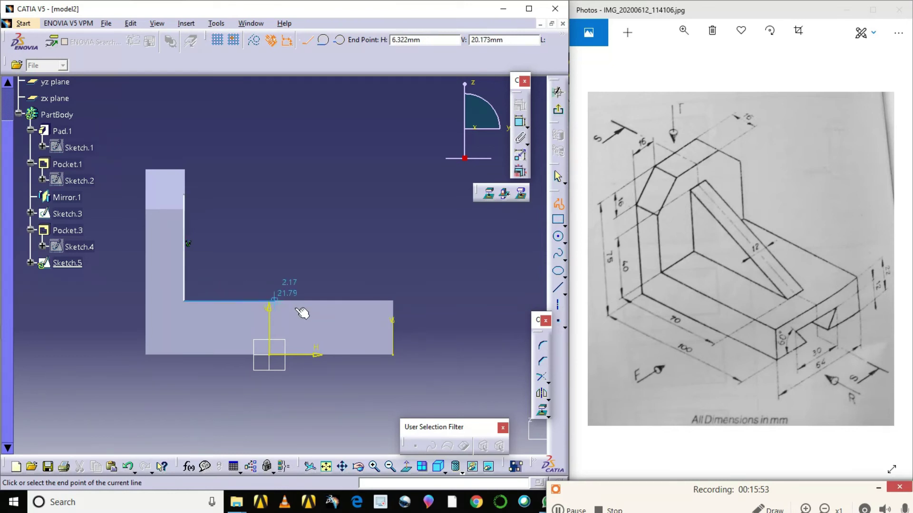
click(362, 301)
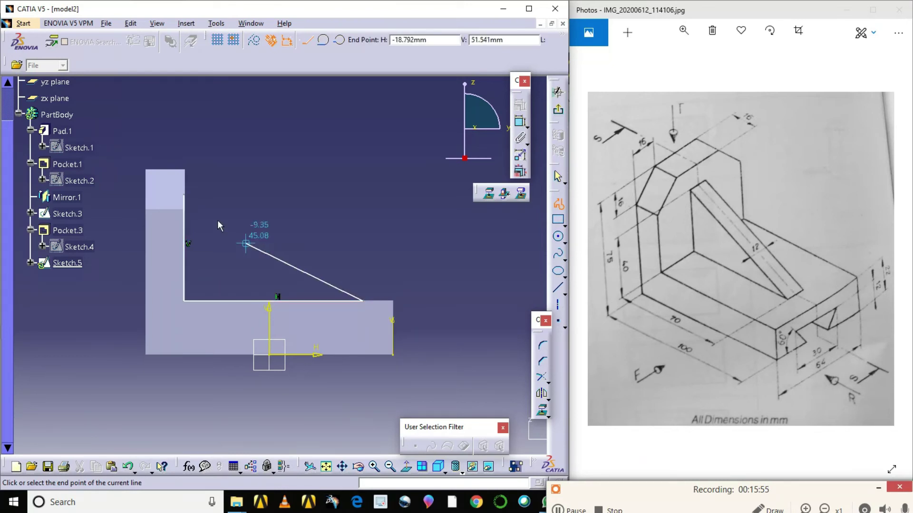
click(185, 195)
click(266, 193)
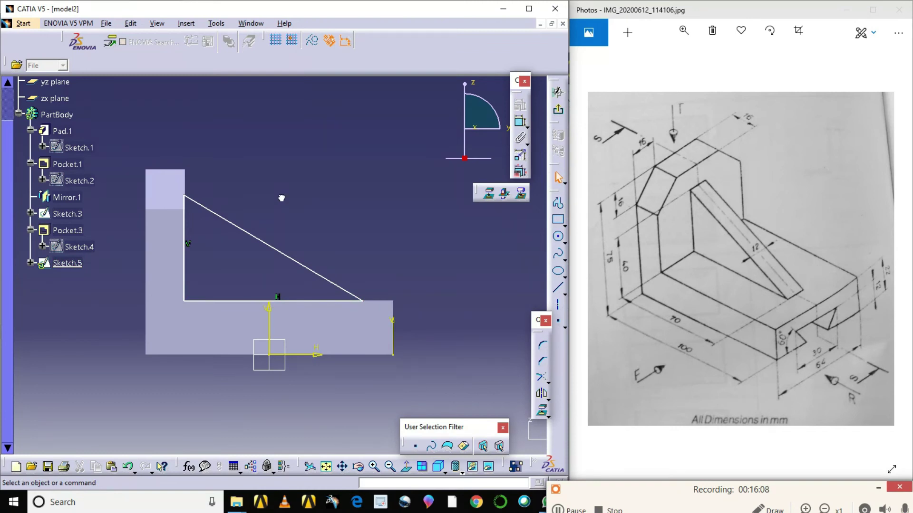
Step: Make the triangle's vertical side coincident with the inner edge of the upright wall
click(184, 224)
ctrl+click(185, 195)
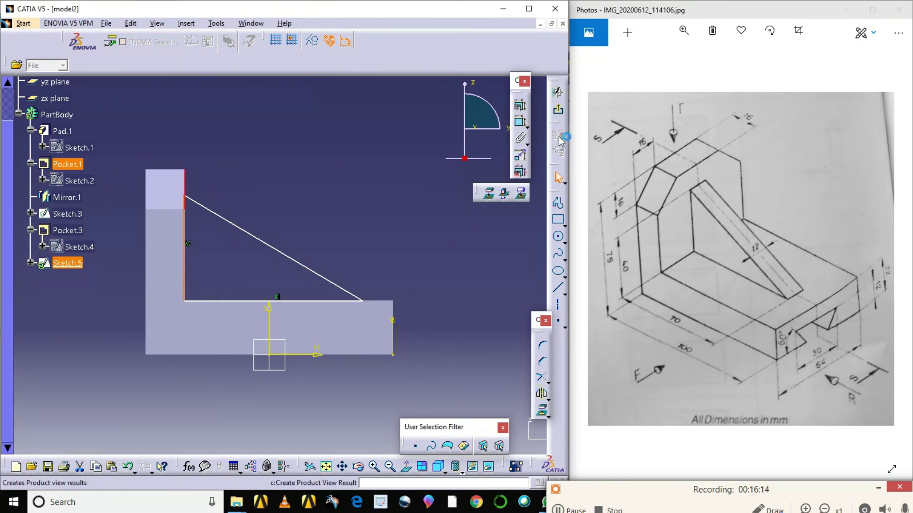
click(520, 105)
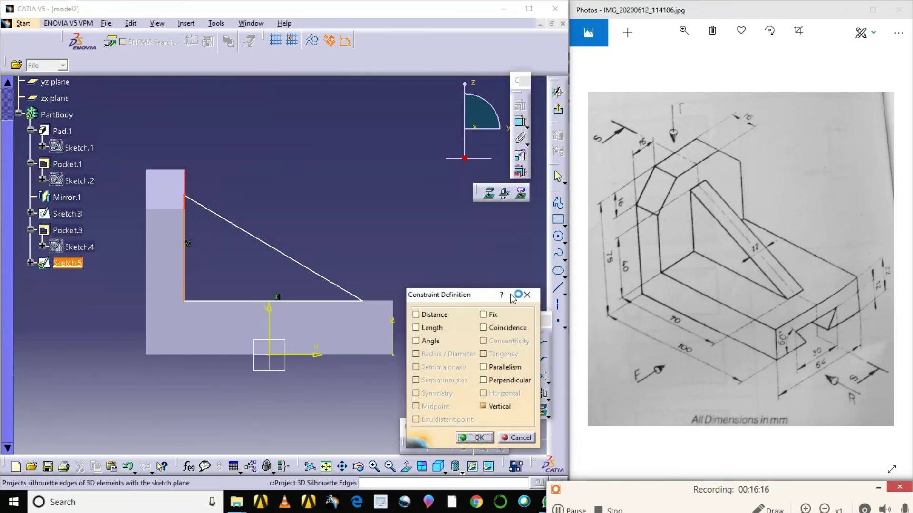
click(507, 328)
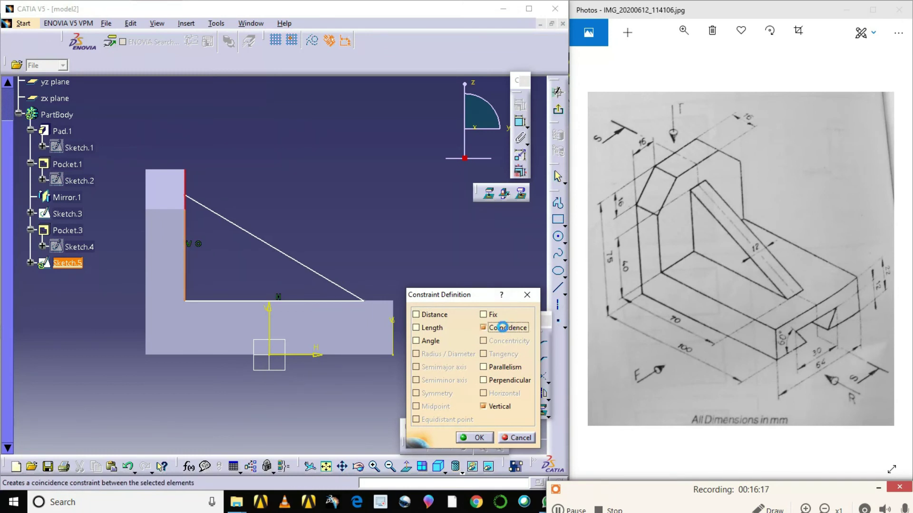
click(479, 437)
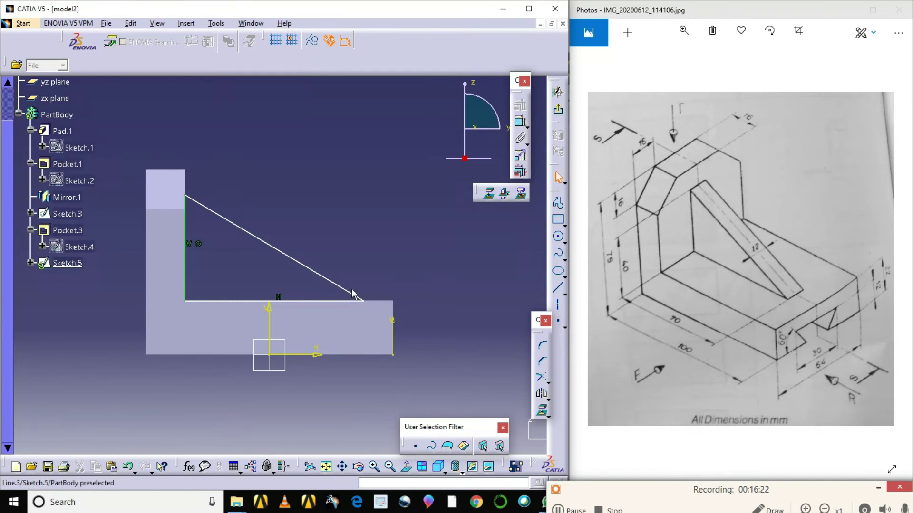
Step: Make the triangle's horizontal side coincident with the base's top edge
click(343, 302)
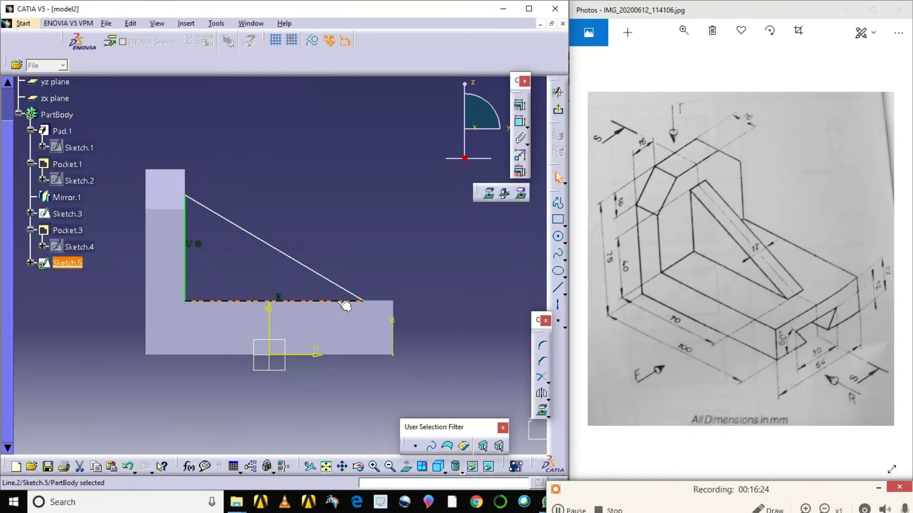
ctrl+click(389, 305)
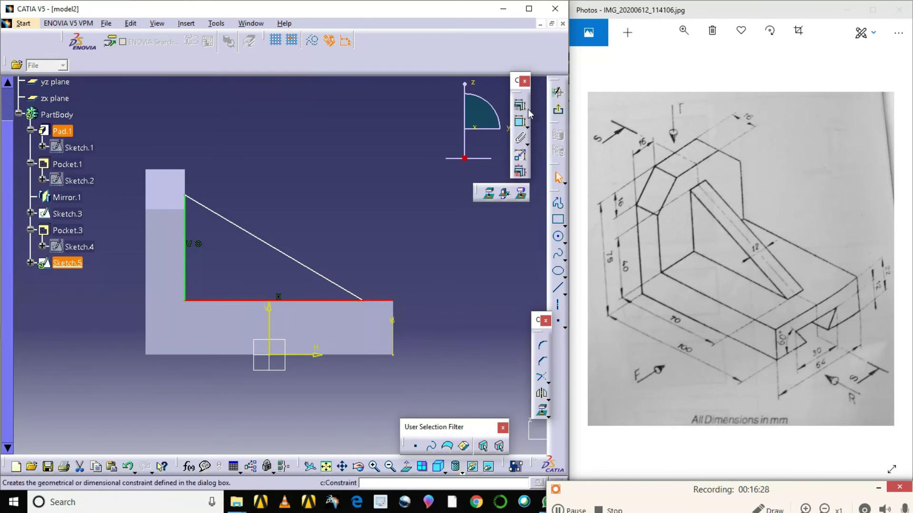
click(542, 410)
click(508, 328)
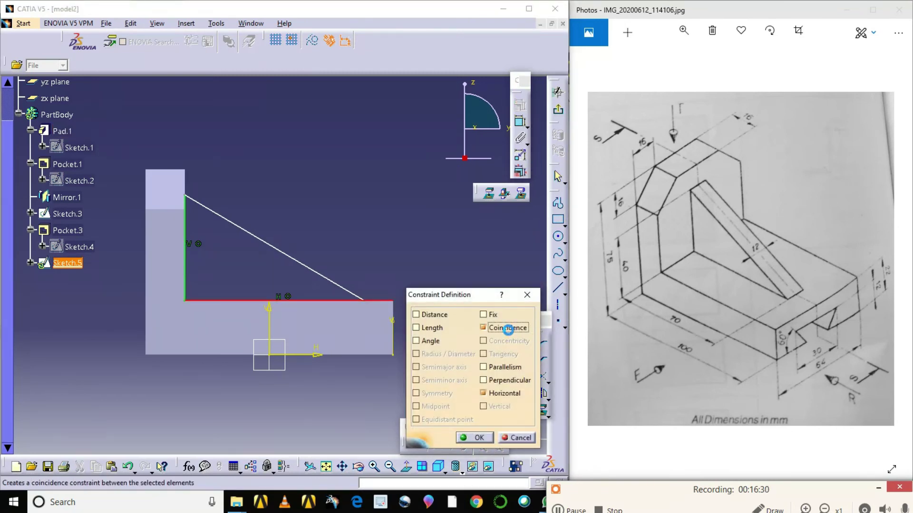
click(472, 437)
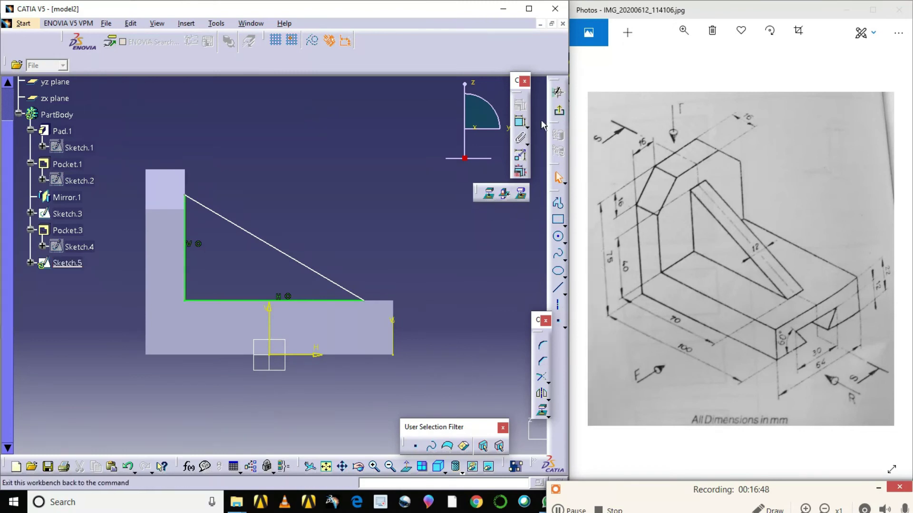
Step: Dimension the length of the triangle's vertical side and set it to 40 mm
click(520, 122)
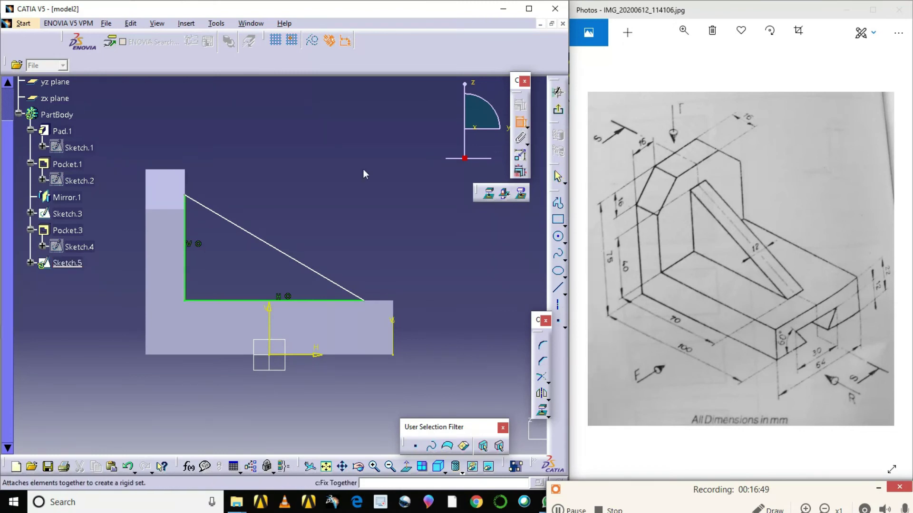
click(190, 269)
click(122, 249)
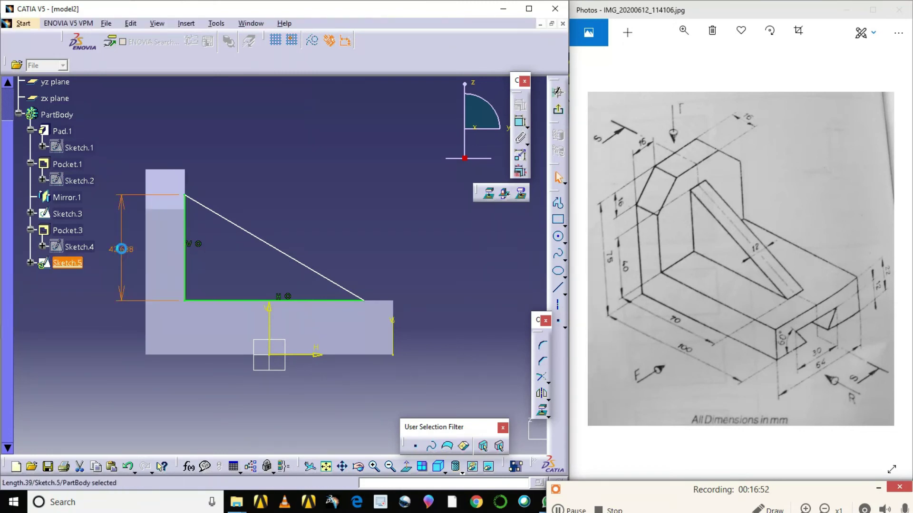
double_click(122, 249)
text(40)
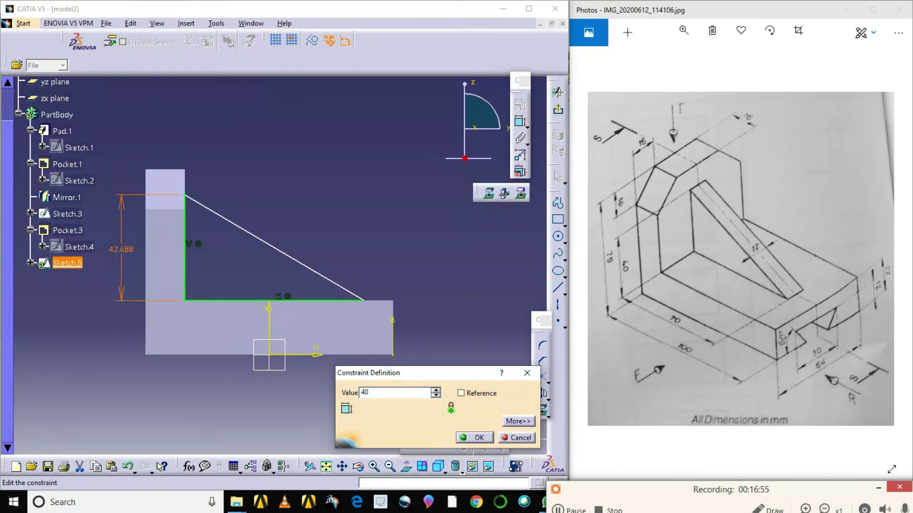
key(Return)
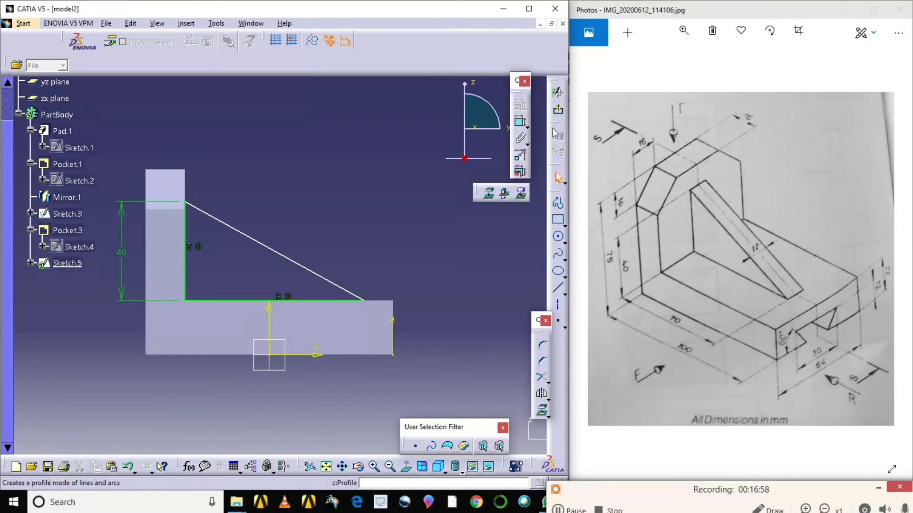
Step: Start another dimensional constraint in the rib sketch
click(519, 125)
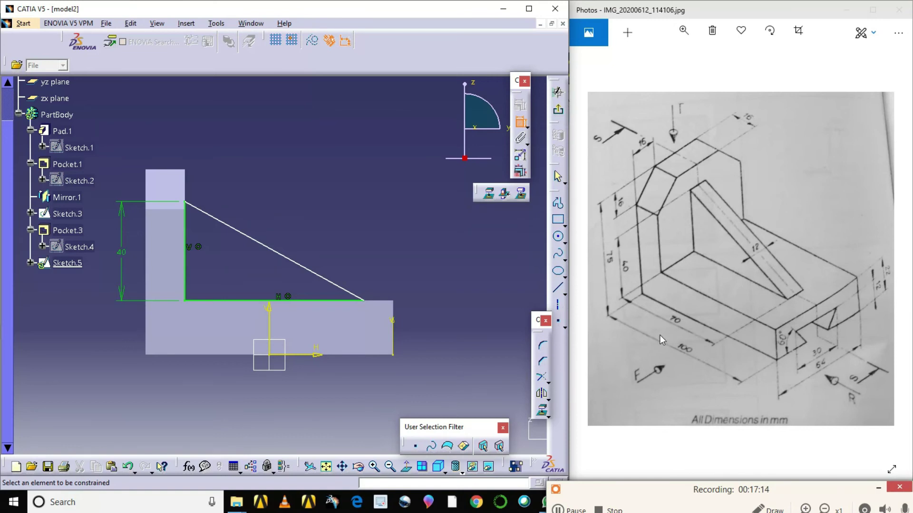
click(646, 492)
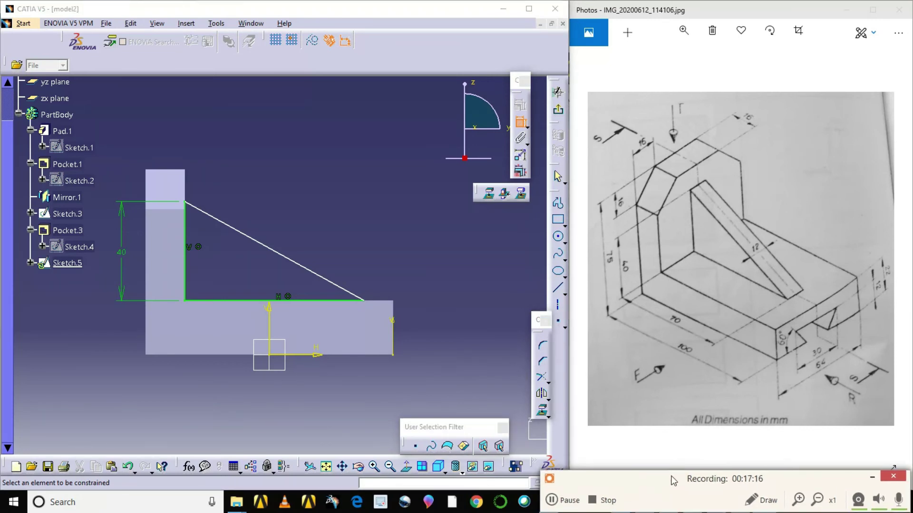
click(758, 490)
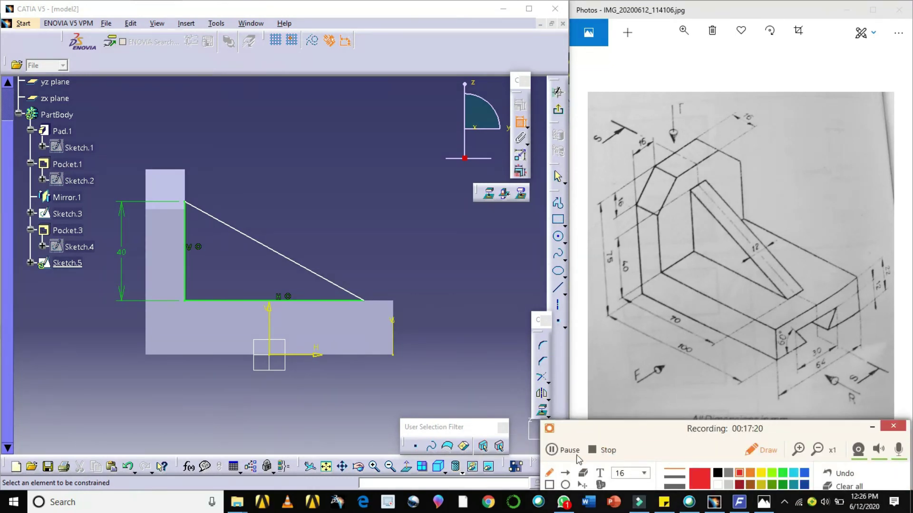
click(764, 451)
click(678, 313)
click(760, 450)
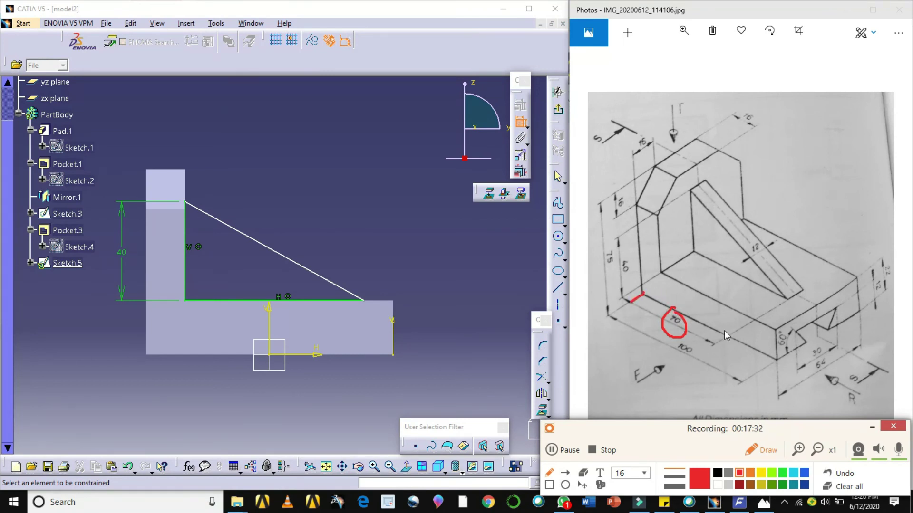
drag(730, 335, 718, 344)
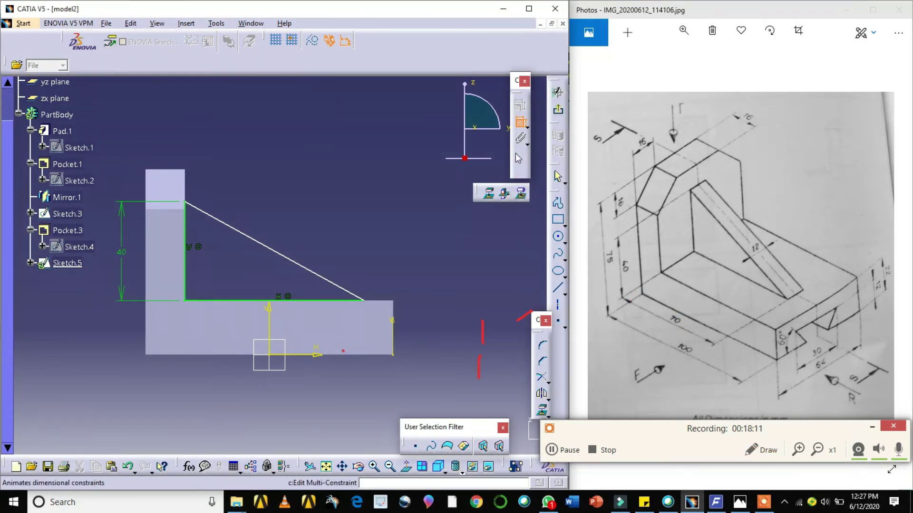
click(520, 154)
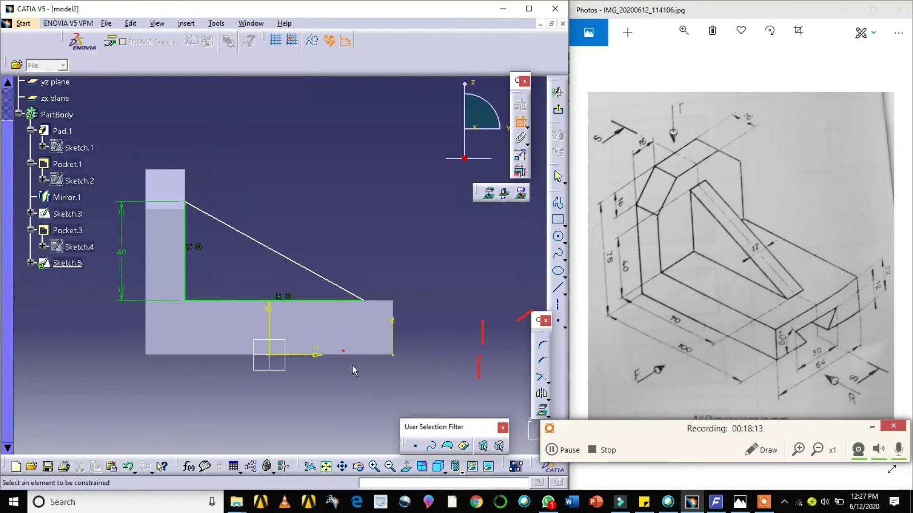
click(364, 356)
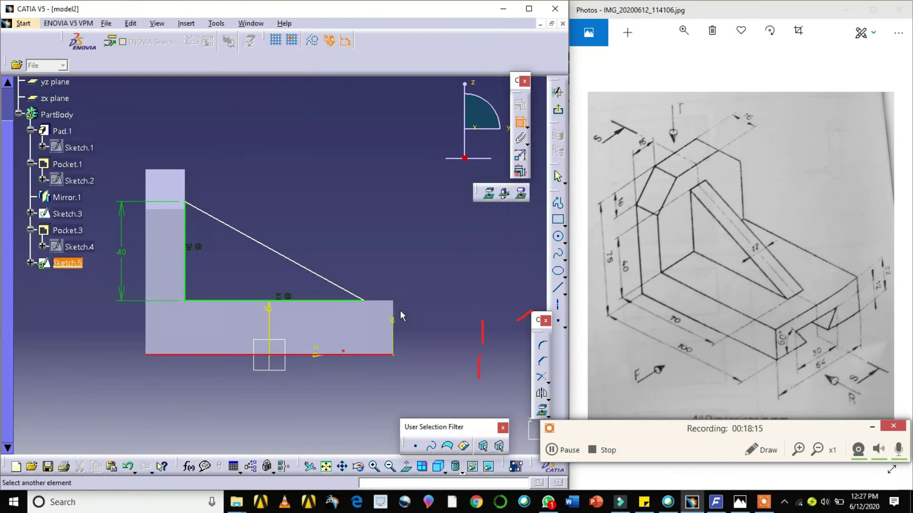
click(261, 300)
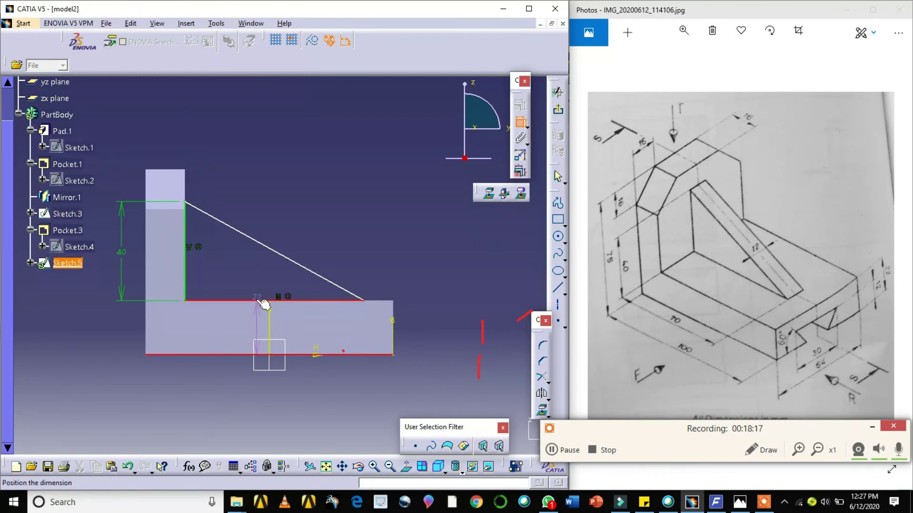
click(396, 309)
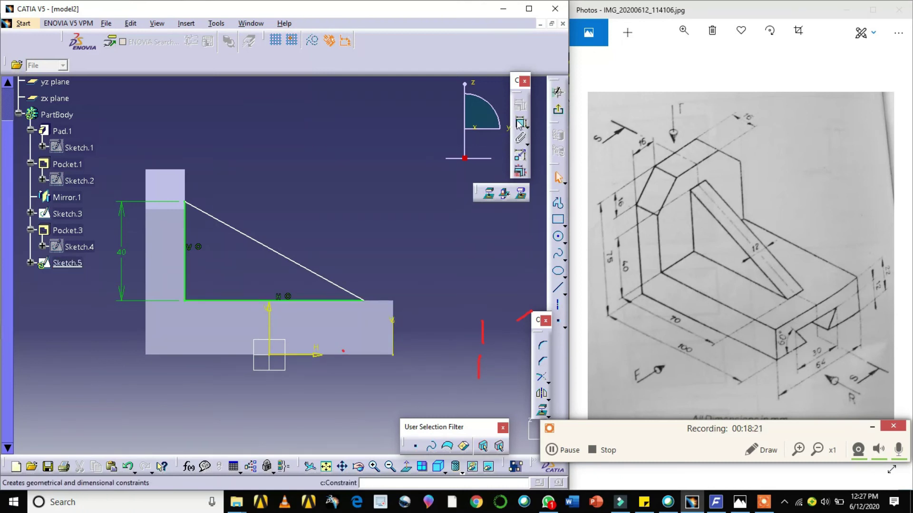
Step: Dimension the length of the triangle's horizontal side and set it to 70 mm
click(285, 301)
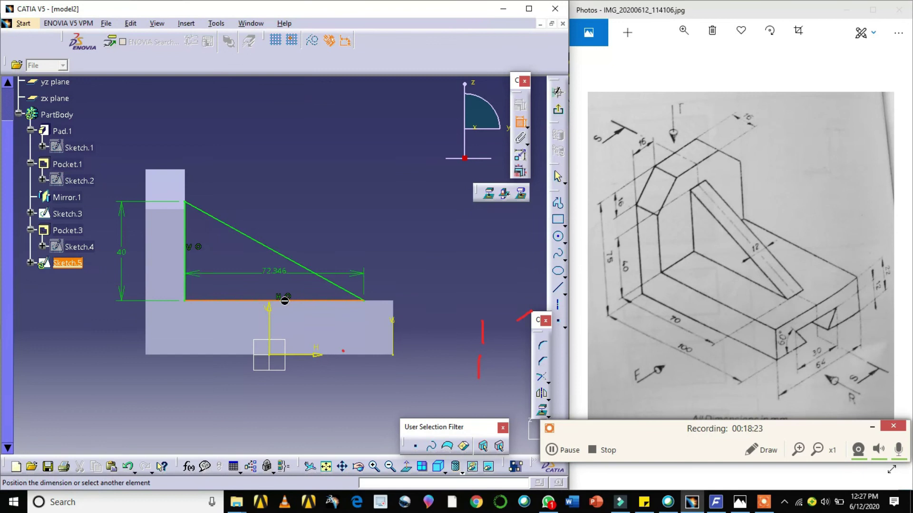
click(275, 404)
double_click(275, 404)
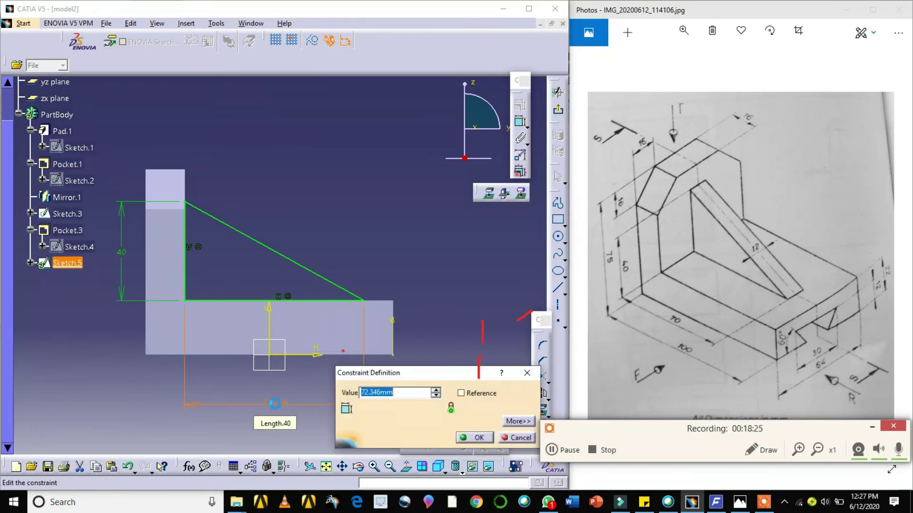
text(70)
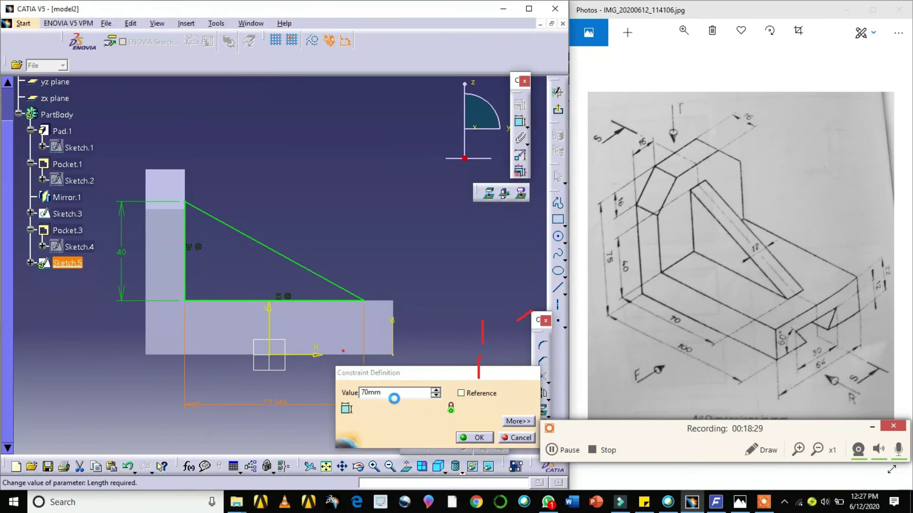
key(Return)
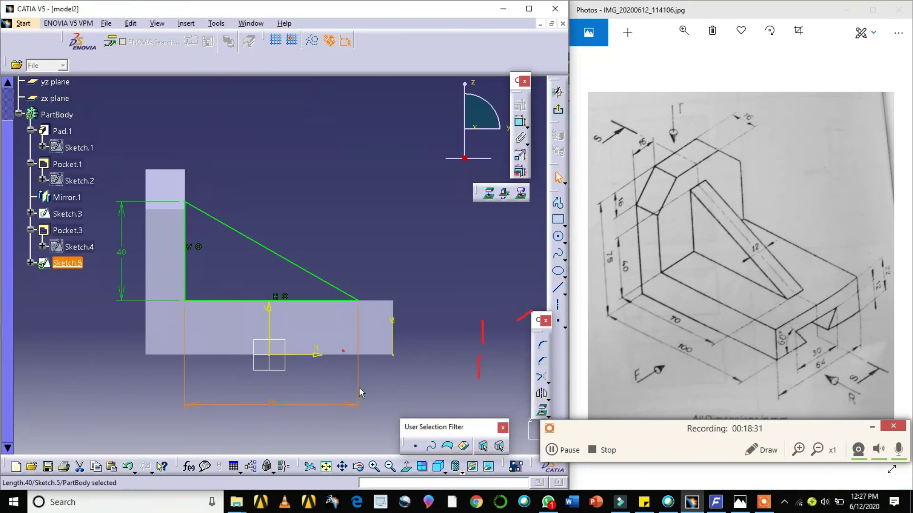
click(445, 254)
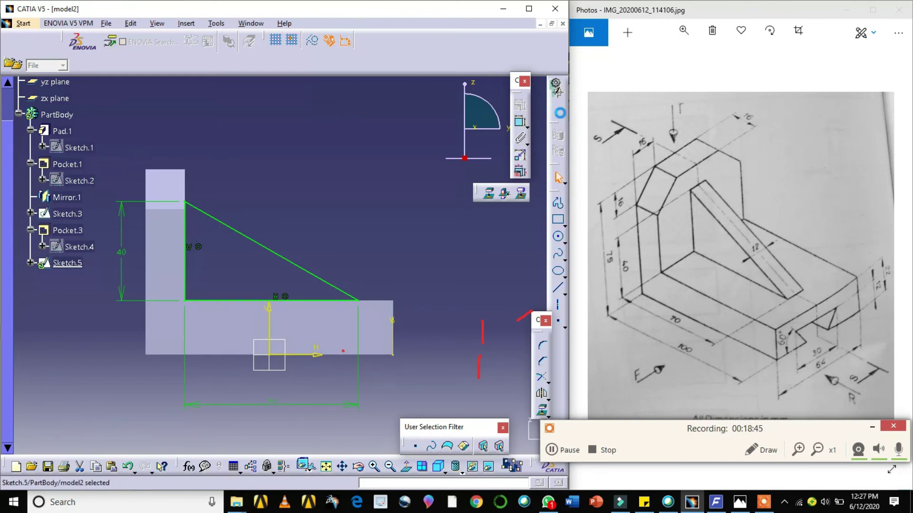
Step: Finish the rib sketch and pad the triangle with a 6 mm length and mirrored extent
click(559, 112)
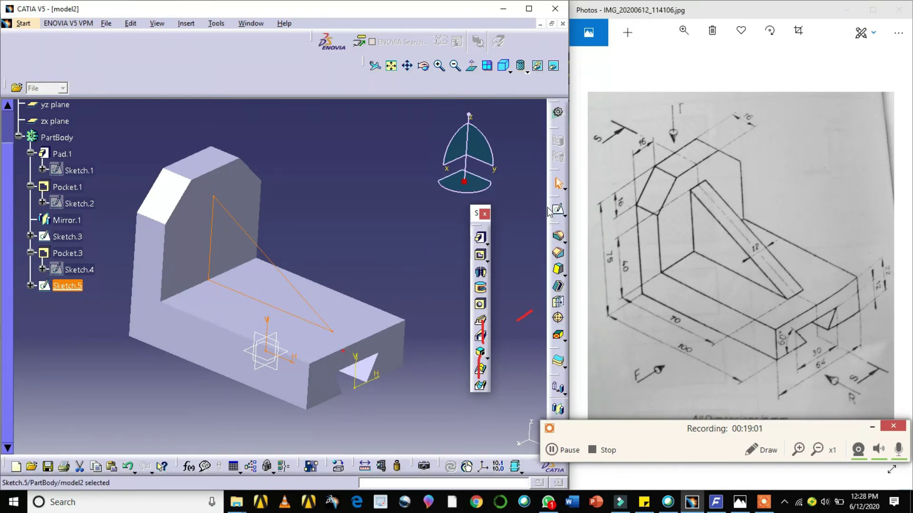
click(479, 238)
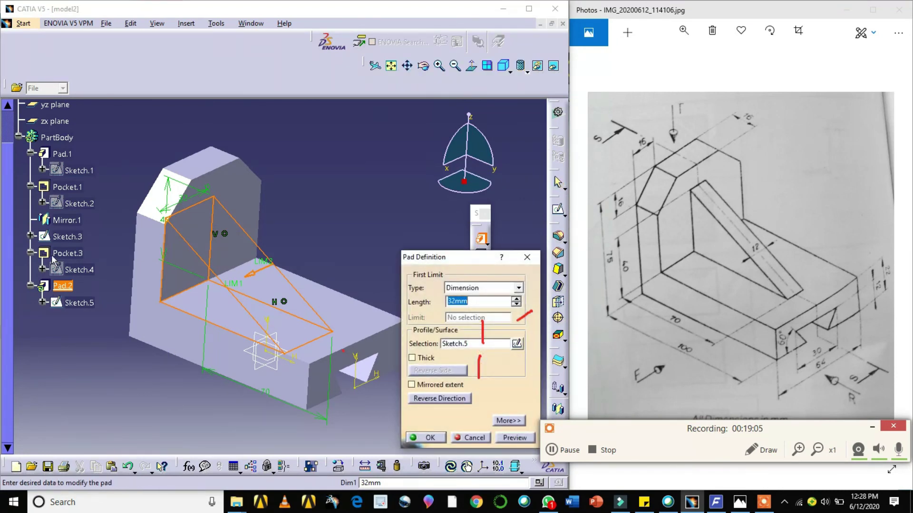
click(423, 66)
drag(378, 156, 357, 218)
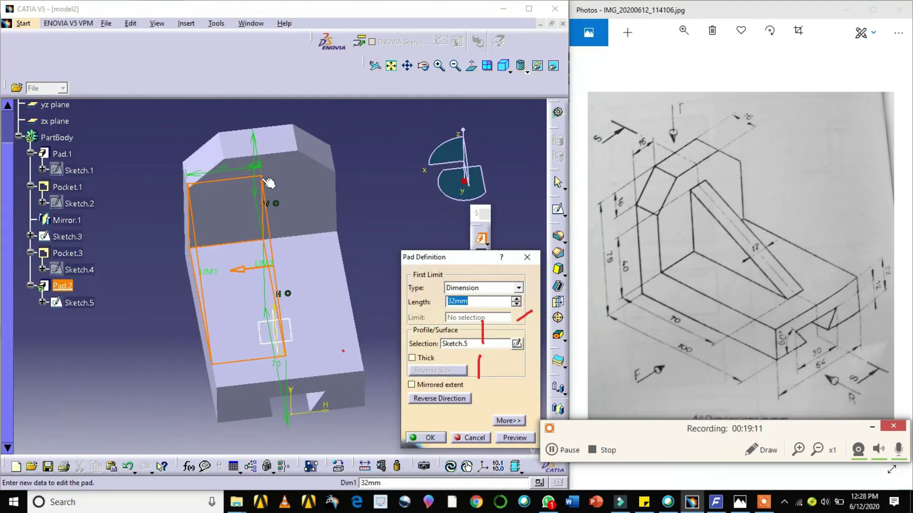
click(440, 385)
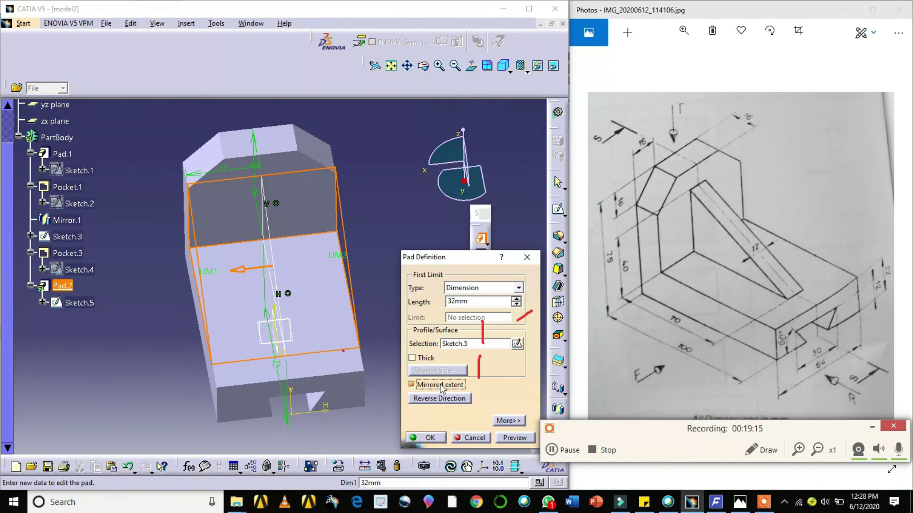
double_click(474, 301)
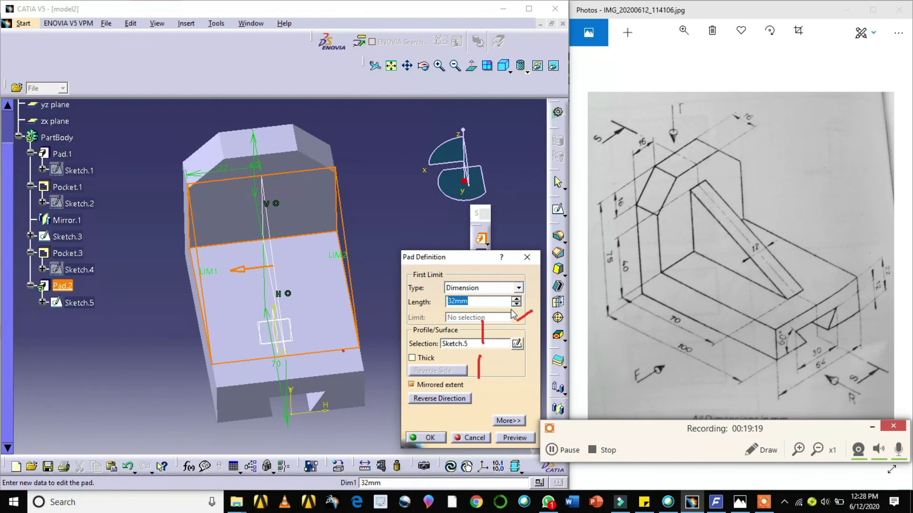
text(6)
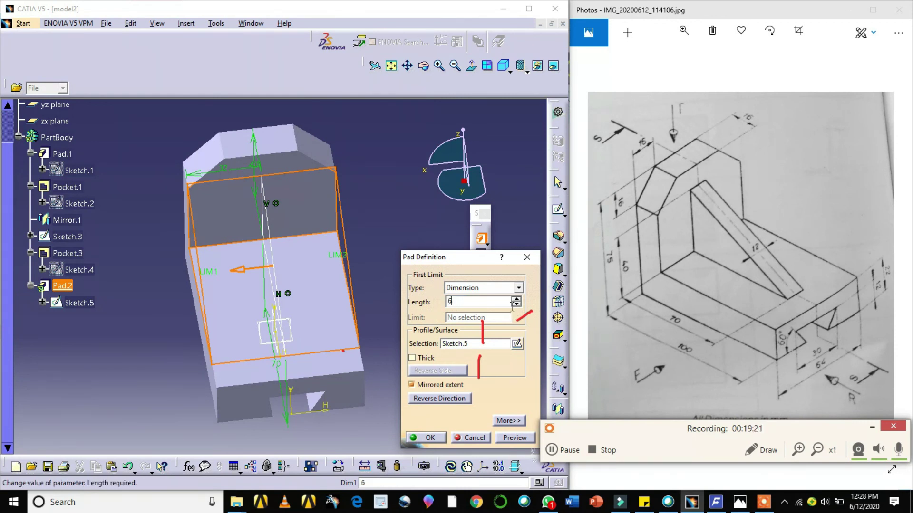
click(513, 438)
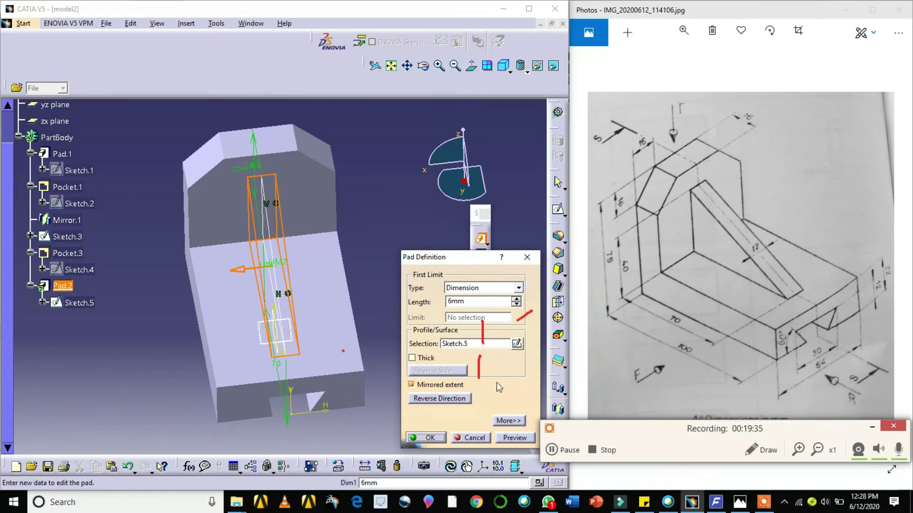
click(513, 438)
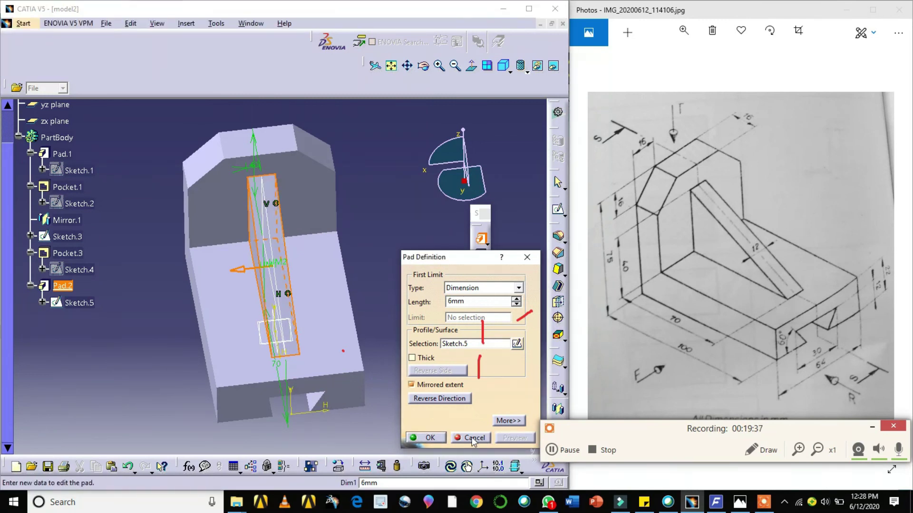
click(430, 438)
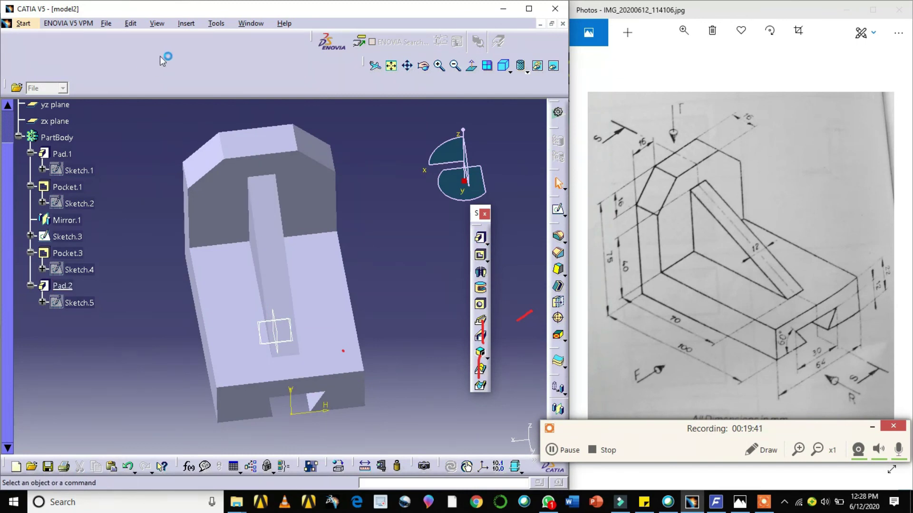
Step: Examine the bracket with its rib from an oblique angle and in the standard front, left, bottom and right views
click(425, 67)
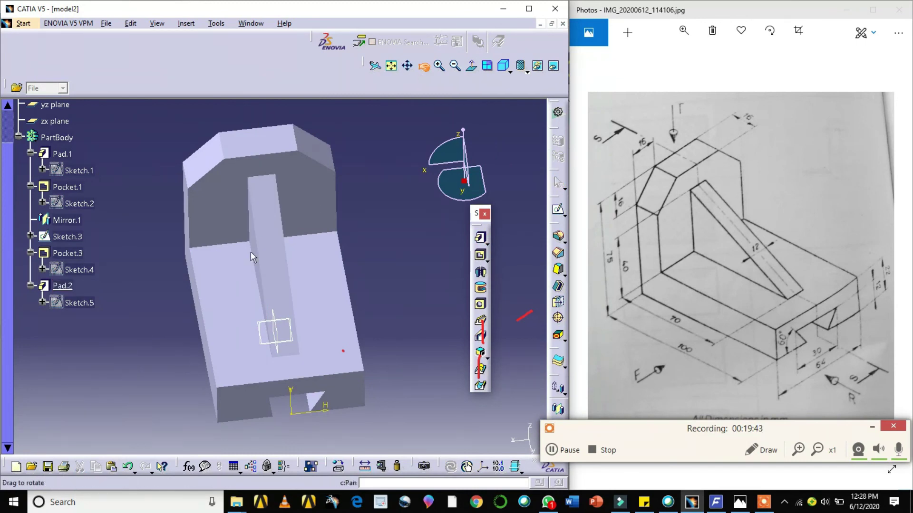
drag(175, 323, 254, 253)
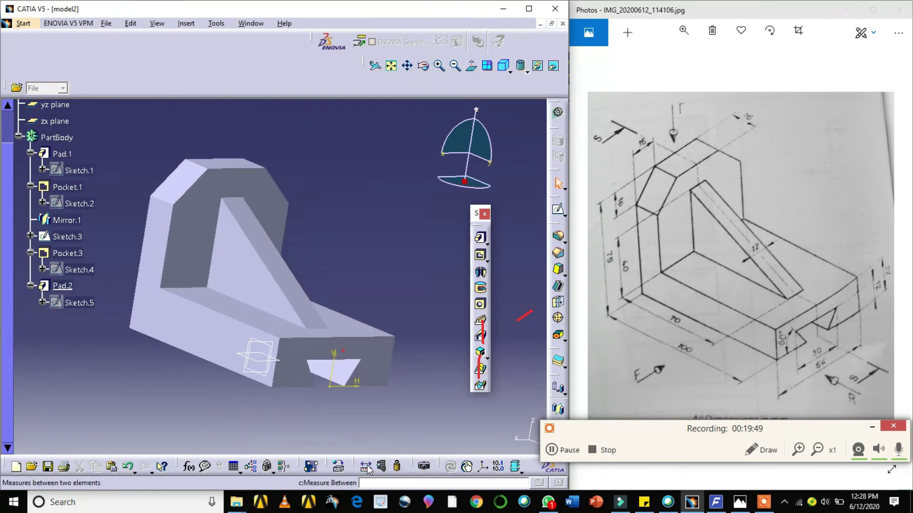
click(509, 70)
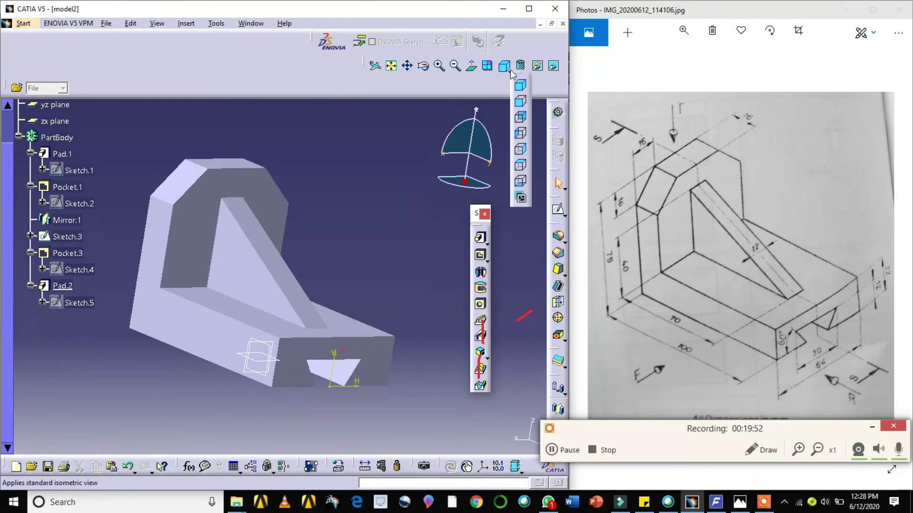
click(519, 101)
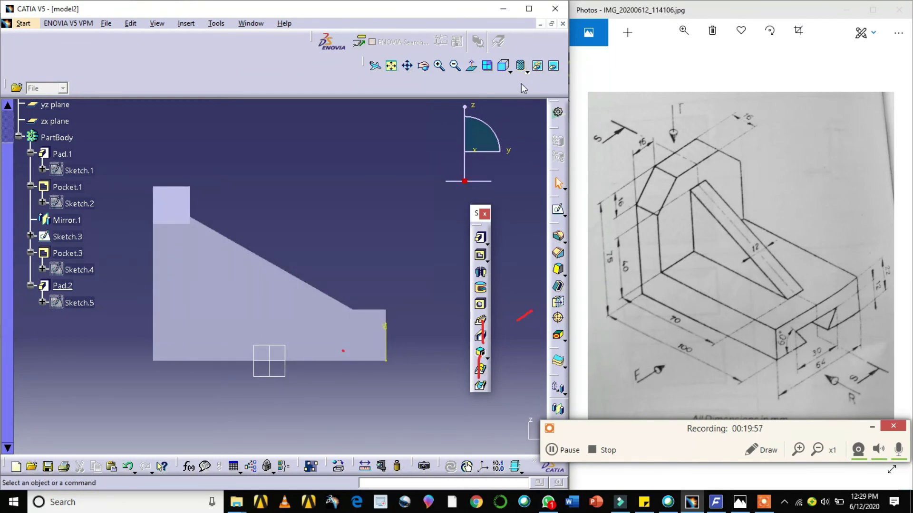
click(514, 73)
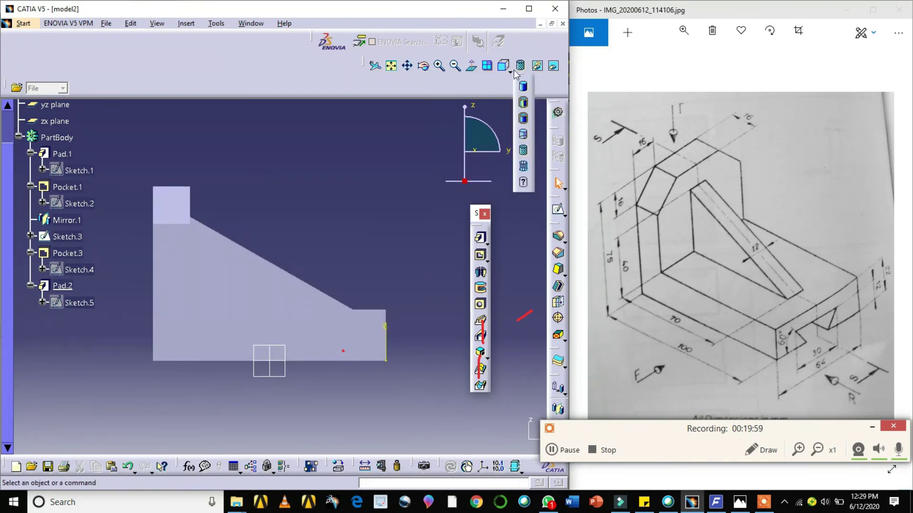
click(509, 73)
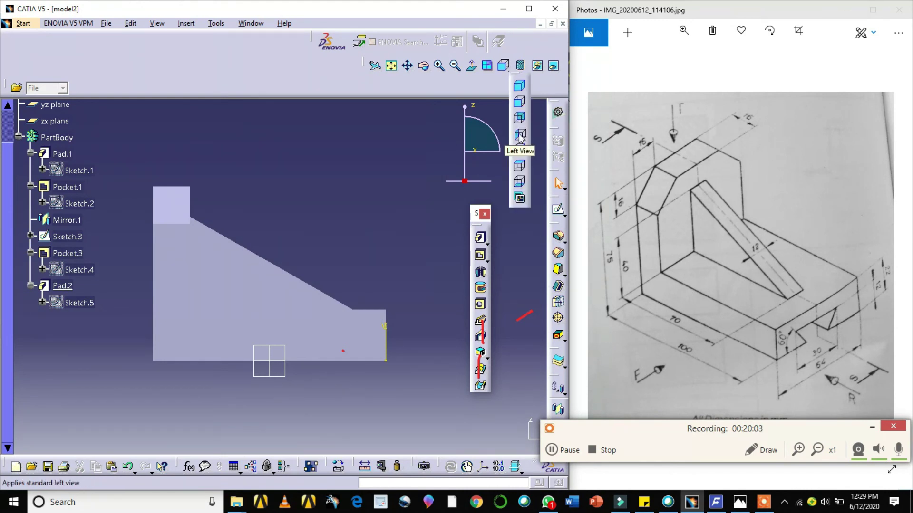
click(520, 137)
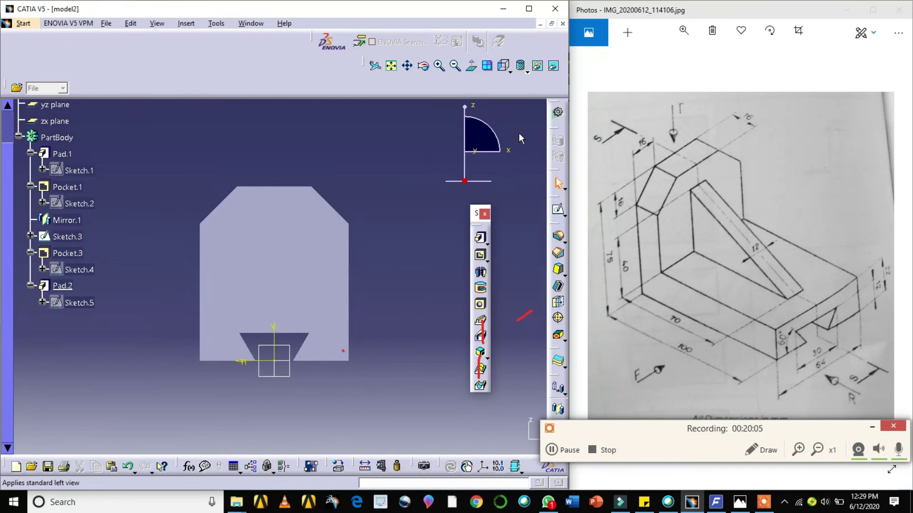
click(509, 71)
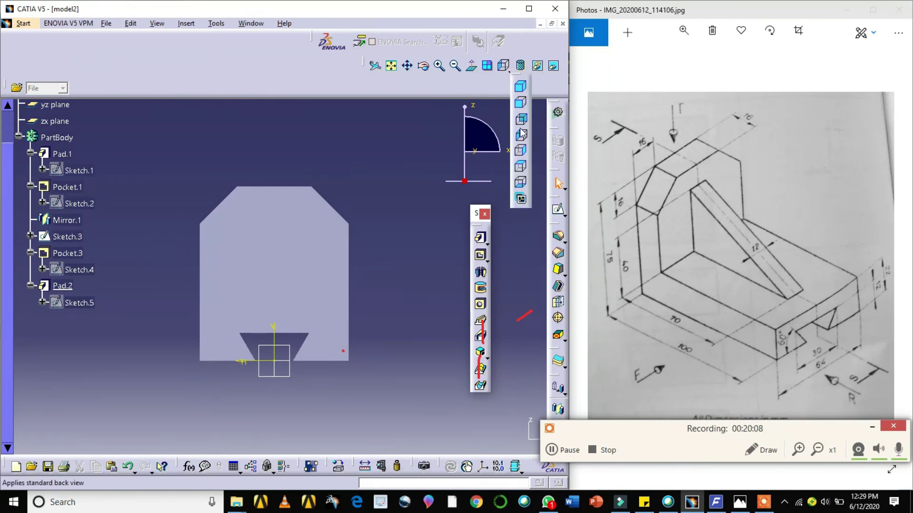
click(522, 183)
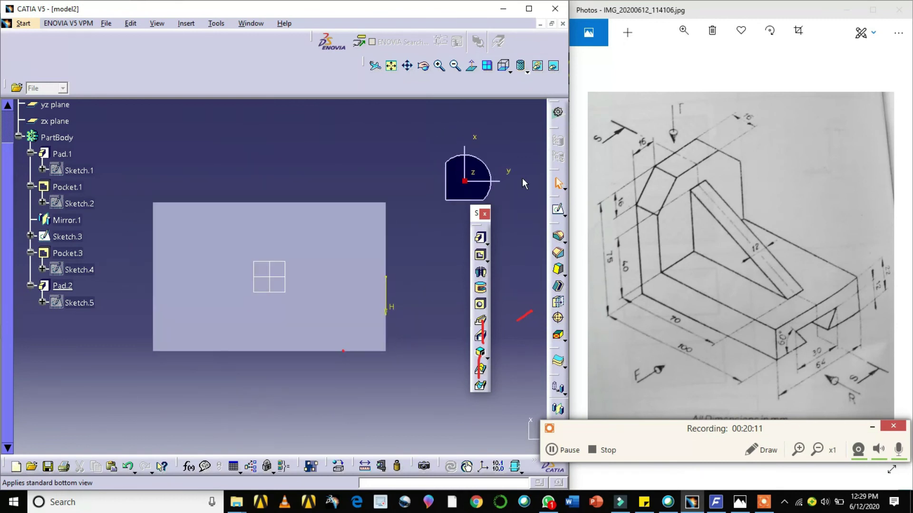
click(510, 70)
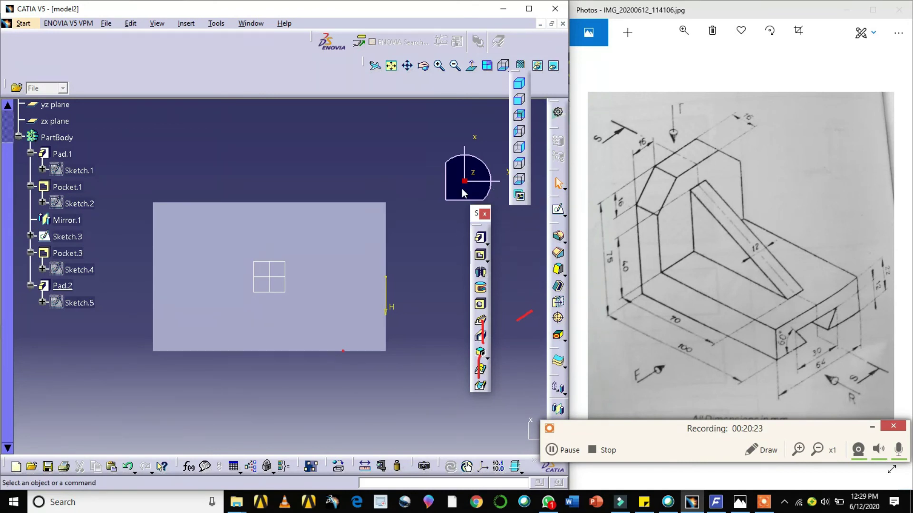
click(347, 148)
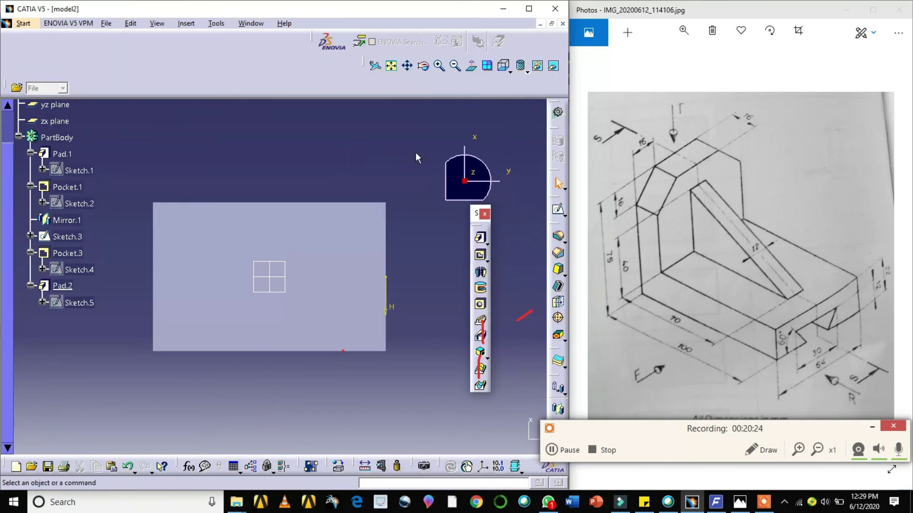
click(510, 71)
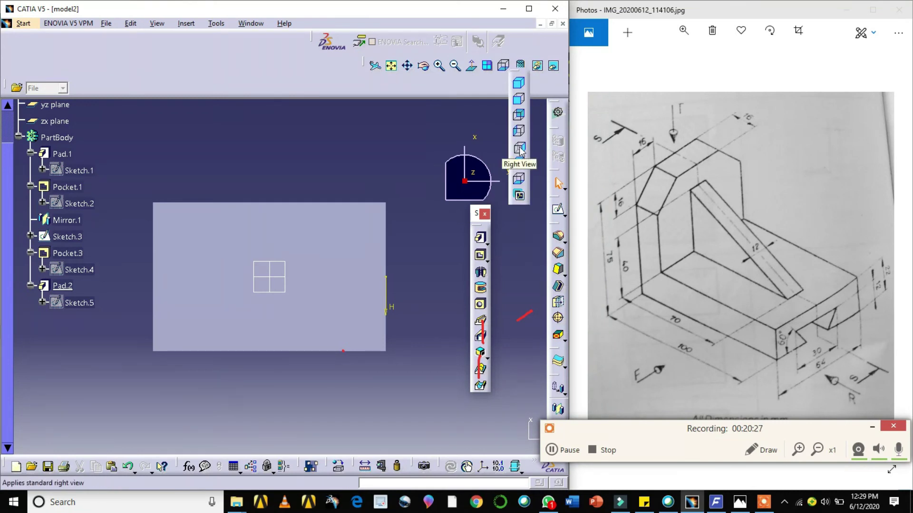
click(520, 148)
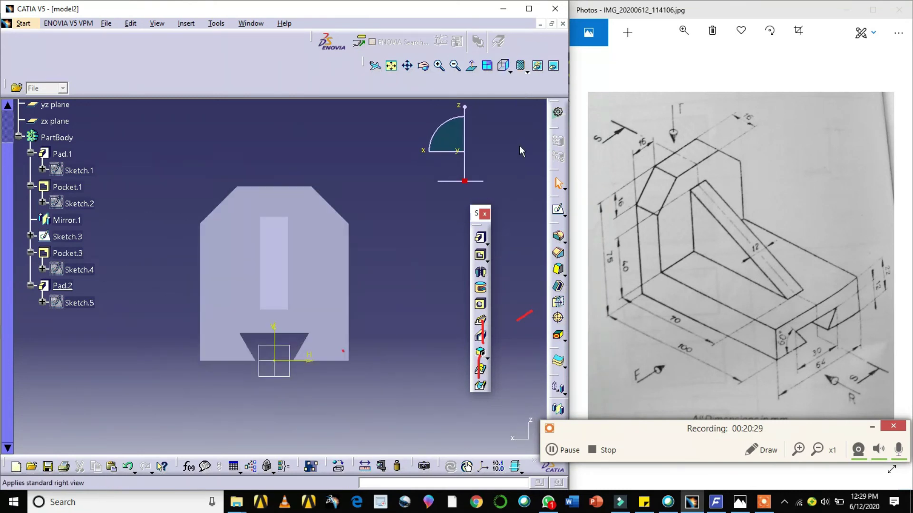
Step: Examine the bracket's right view in the Shading with Edges and wireframe display modes
click(525, 69)
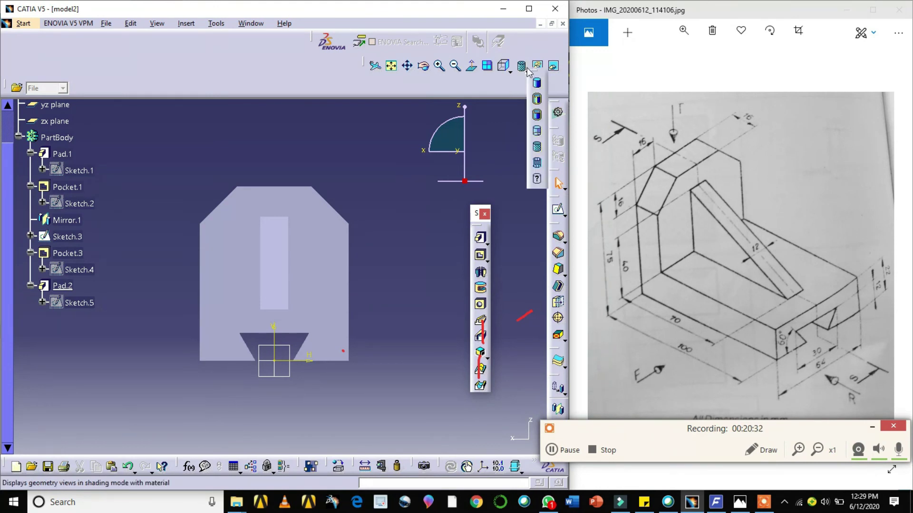
click(537, 100)
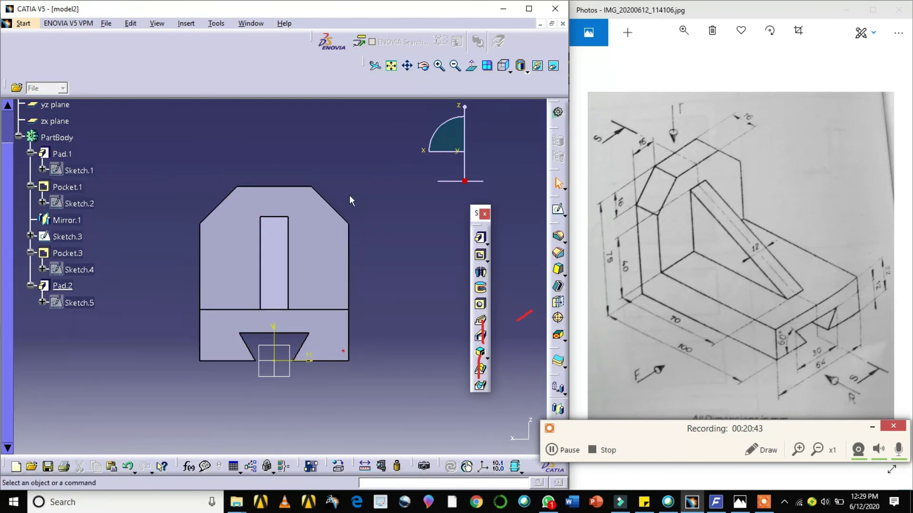
click(527, 71)
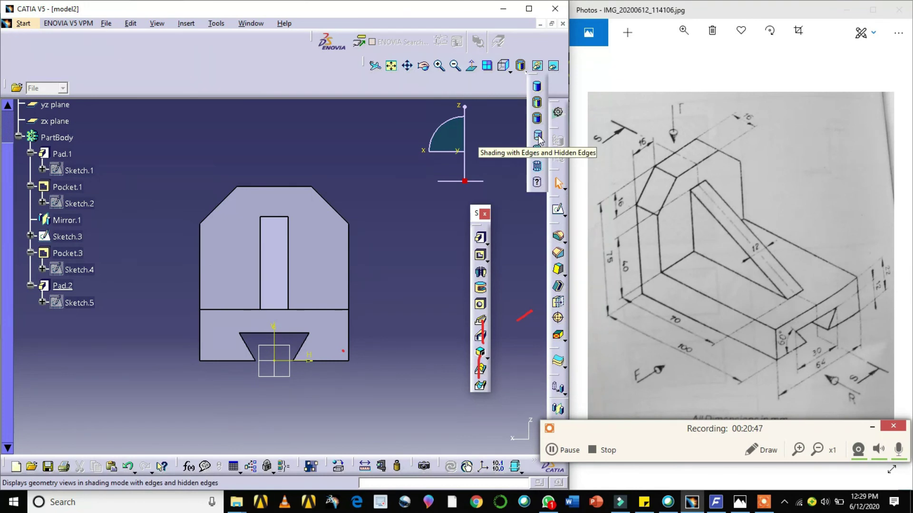
click(538, 167)
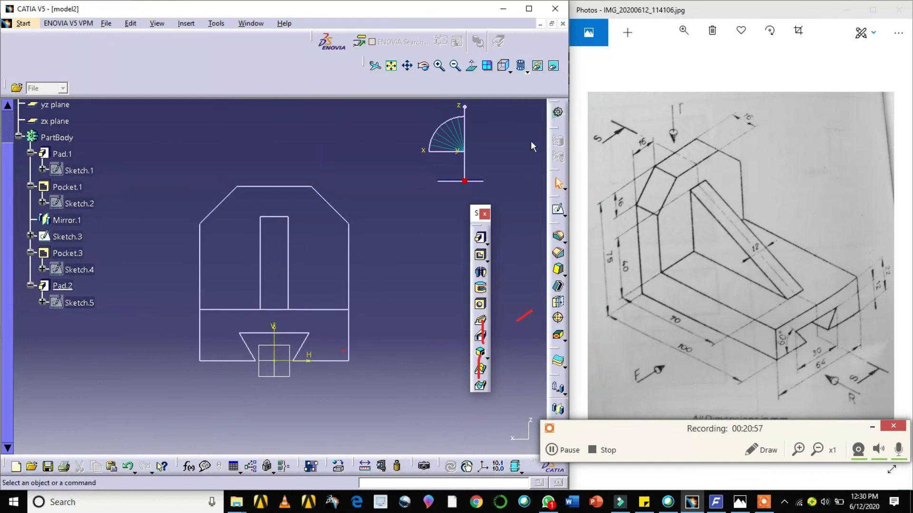
Step: Set the model display to plain shading without edges and inspect the rib from an oblique angle
click(526, 71)
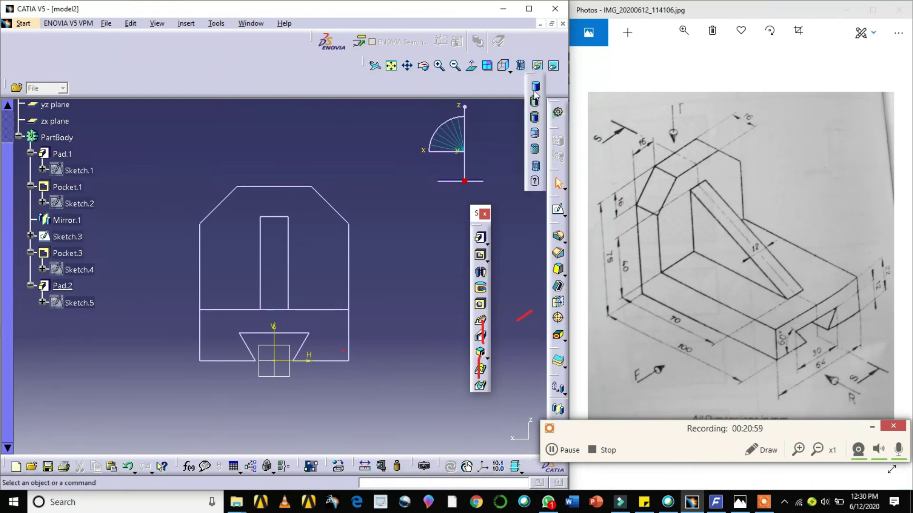
click(535, 88)
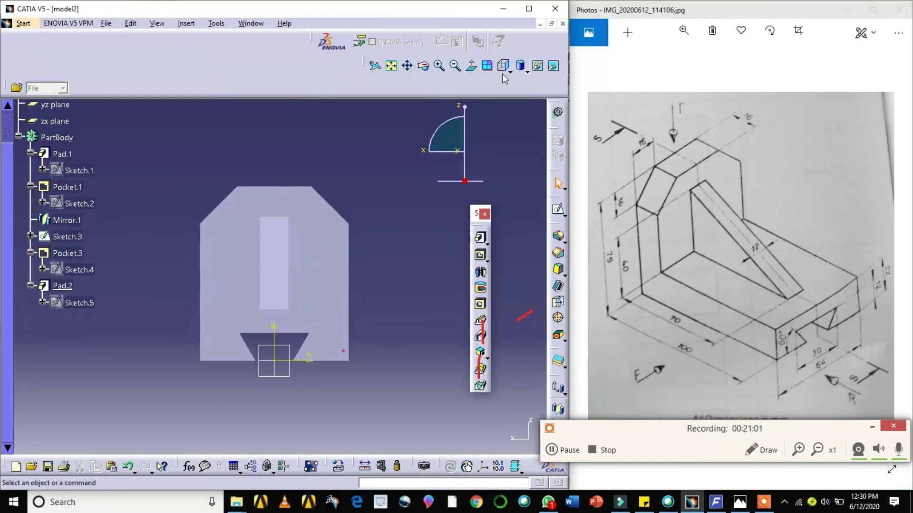
click(423, 67)
drag(399, 157, 326, 109)
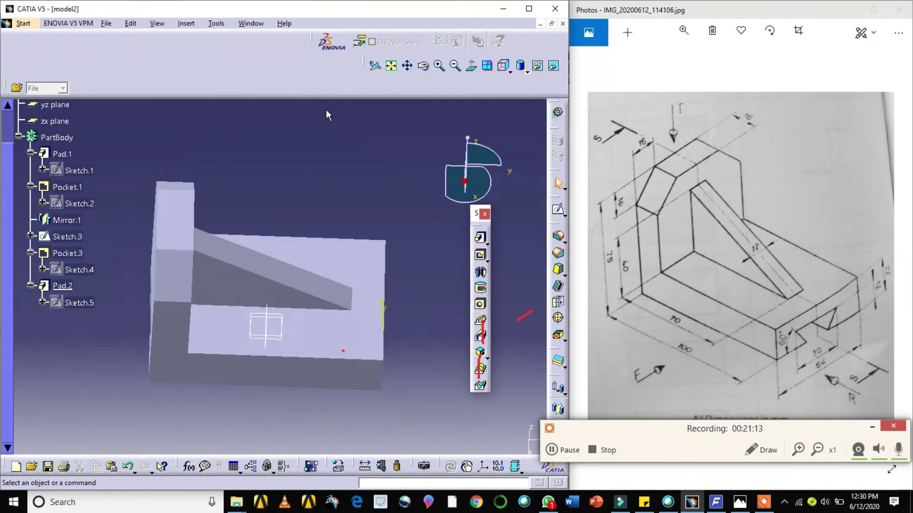